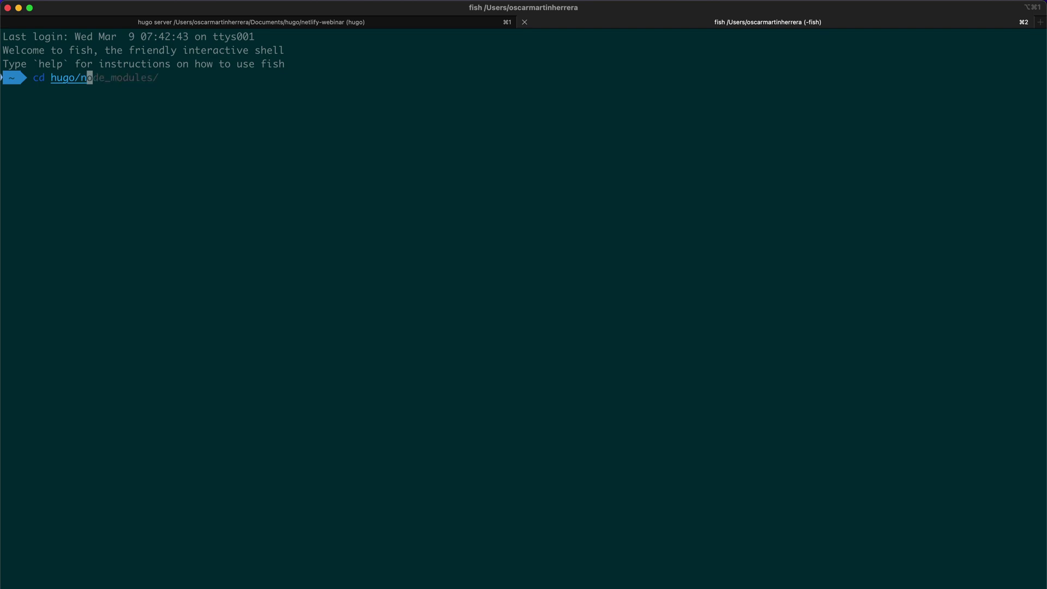
# Change to the Documents/hugo/netlify-webinar directory in the terminal and list its contents.
pyautogui.press('BackSpace')
pyautogui.press('BackSpace')
pyautogui.press('BackSpace')
pyautogui.press('BackSpace')
pyautogui.press('BackSpace')
pyautogui.press('Return')
pyautogui.write('cd D')
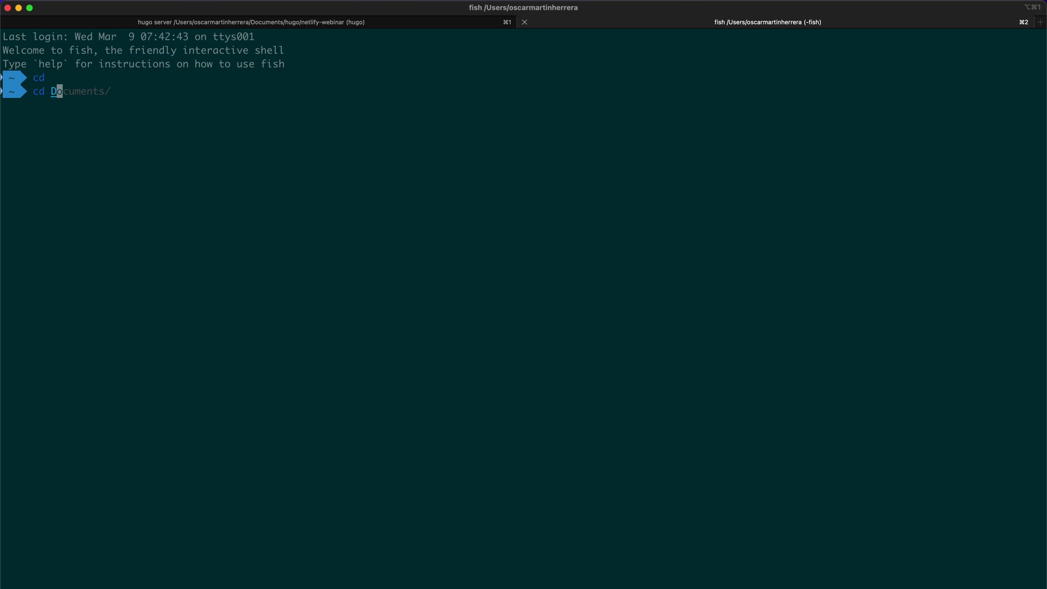
pyautogui.press('Right')
pyautogui.write('h')
pyautogui.press('Tab')
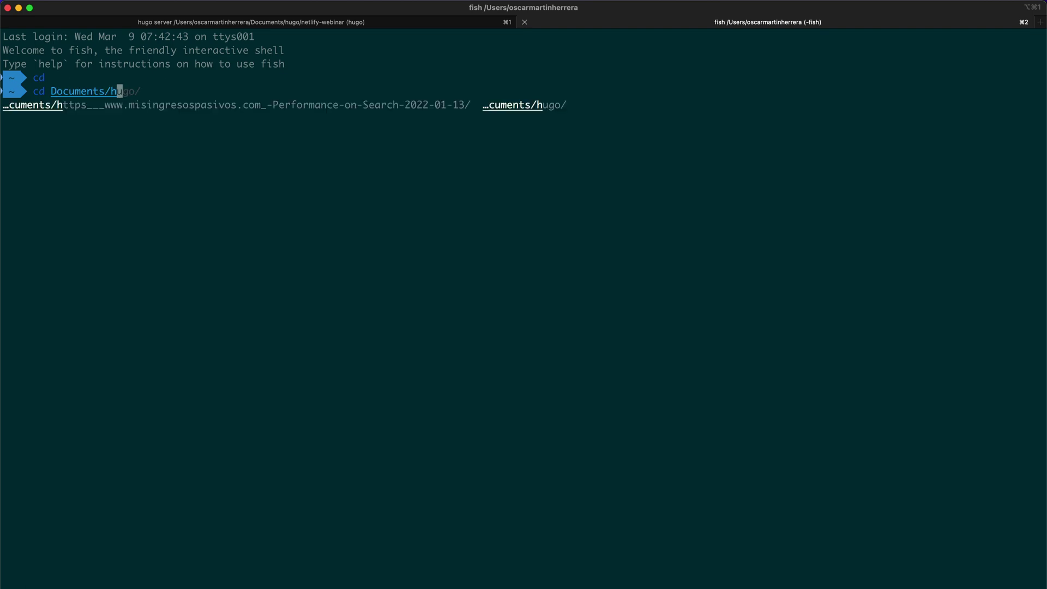
pyautogui.press('Right')
pyautogui.write('n')
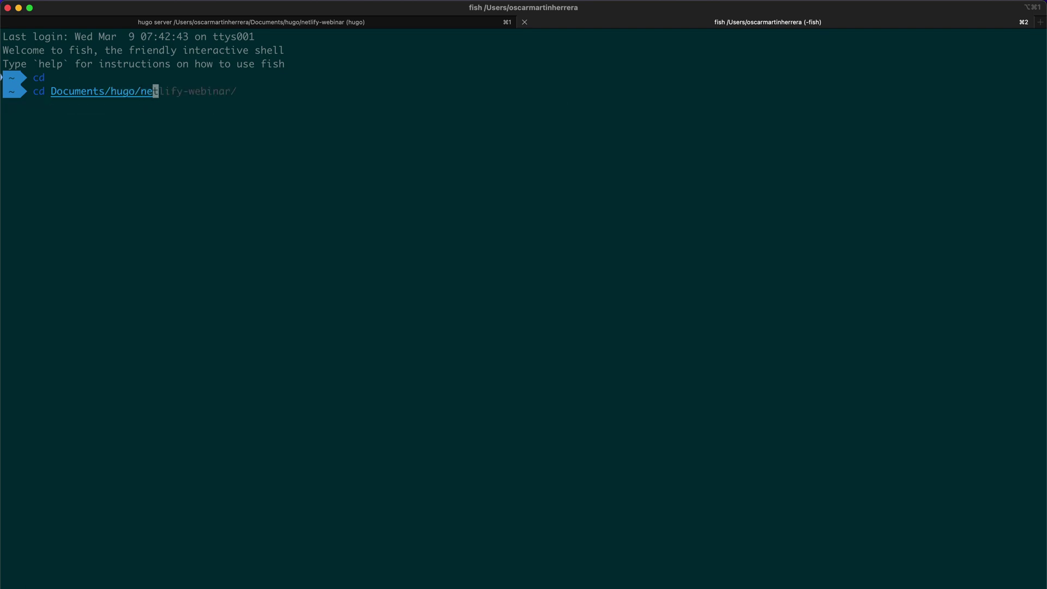
pyautogui.press('Right')
pyautogui.press('Return')
pyautogui.write('ls')
pyautogui.press('Return')
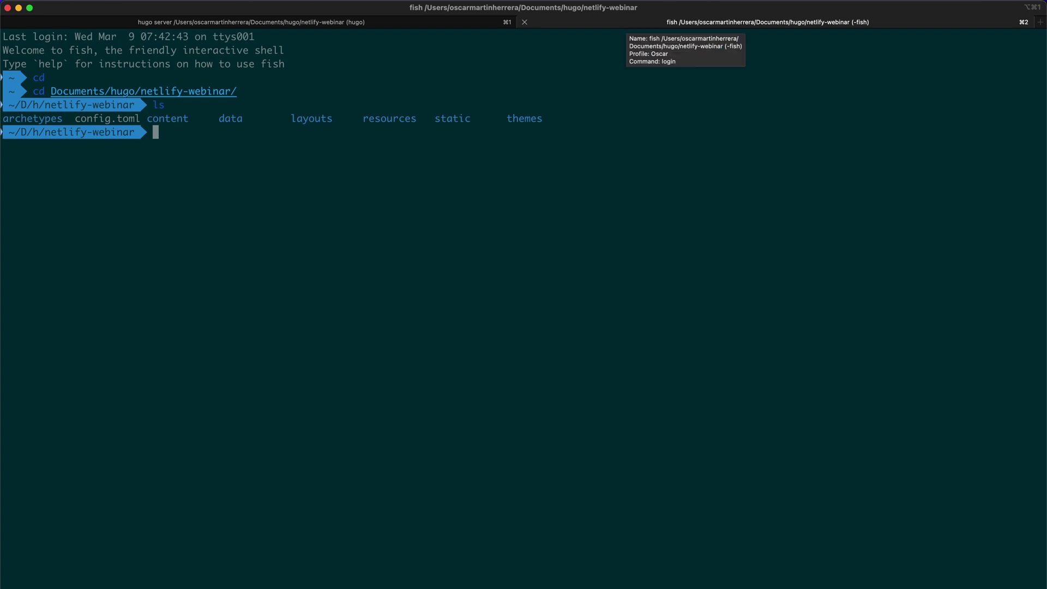
# Initialize a Git repository in the netlify-webinar folder and check its status.
pyautogui.write('git init')
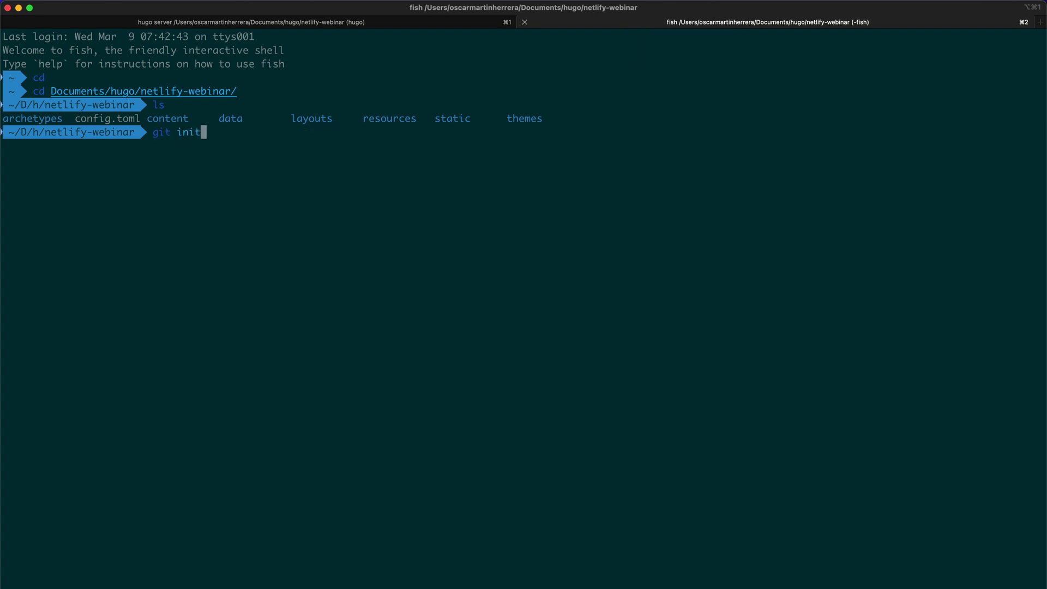
pyautogui.press('Return')
pyautogui.write('git status')
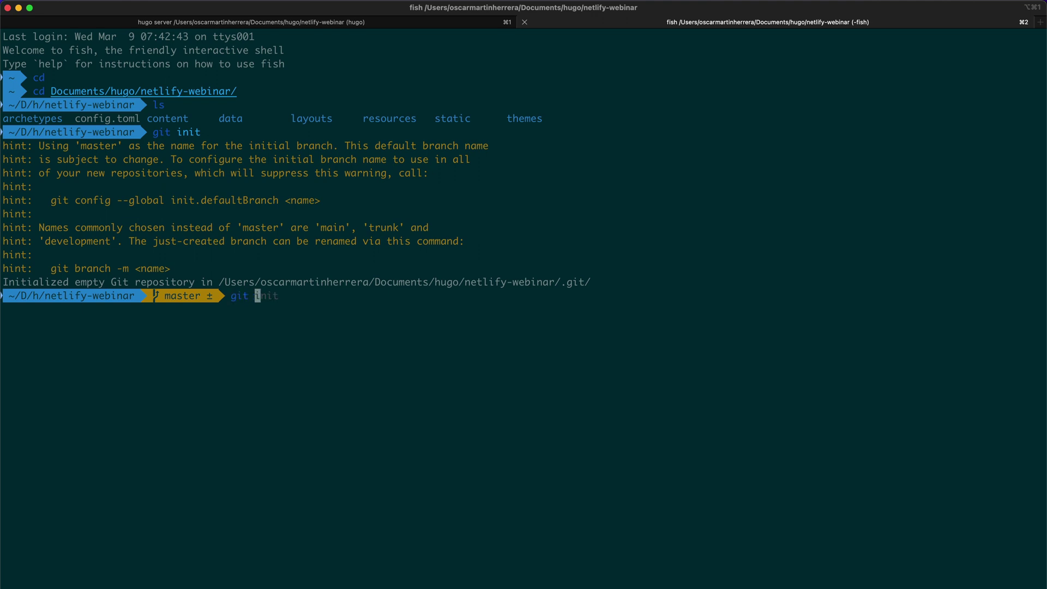
pyautogui.press('Return')
# Stage all project files and commit them with the message "pagina webinar".
pyautogui.write('git add .')
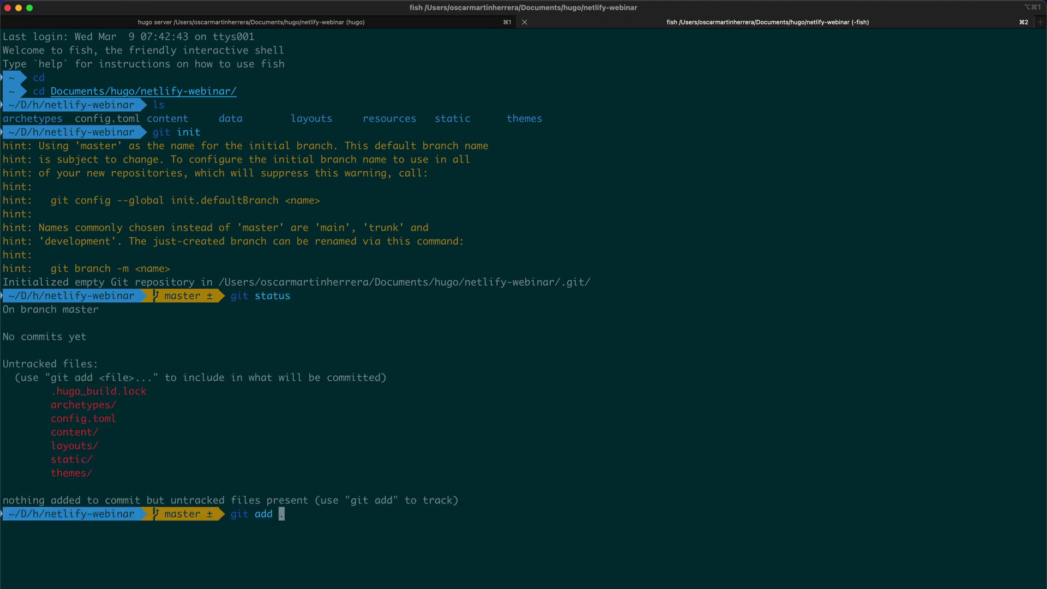
pyautogui.press('Return')
pyautogui.write('git comm')
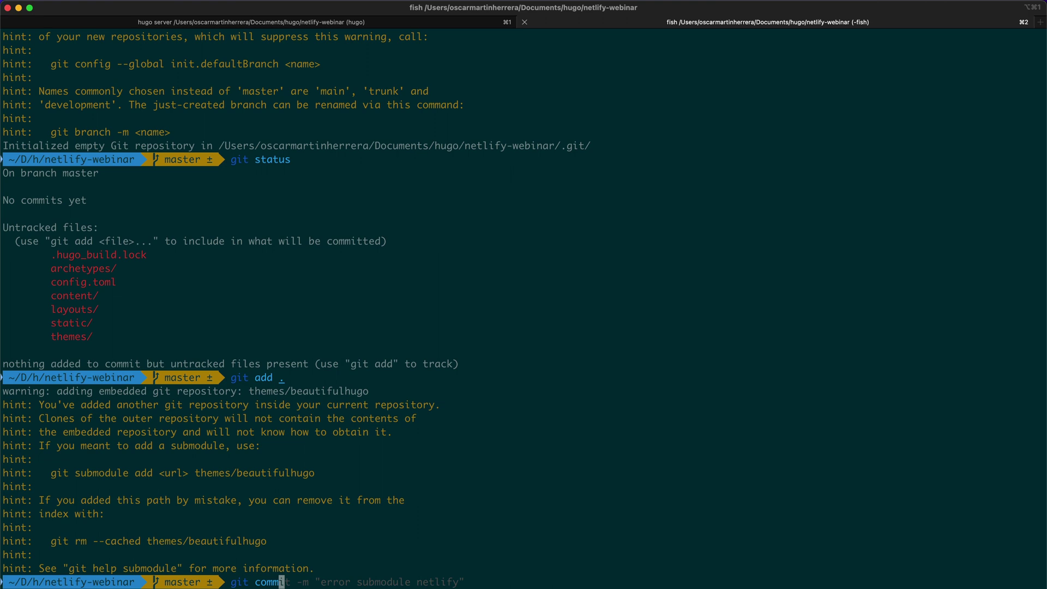
pyautogui.write('it -m "')
pyautogui.press('BackSpace')
pyautogui.write('pagina e')
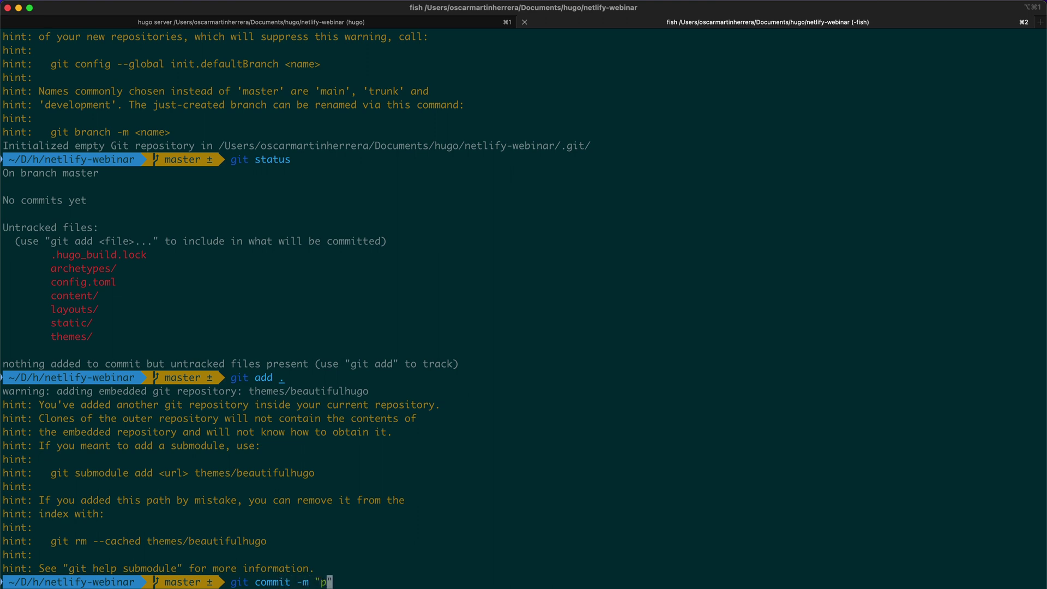
pyautogui.press('BackSpace')
pyautogui.write('webinar')
pyautogui.press('Return')
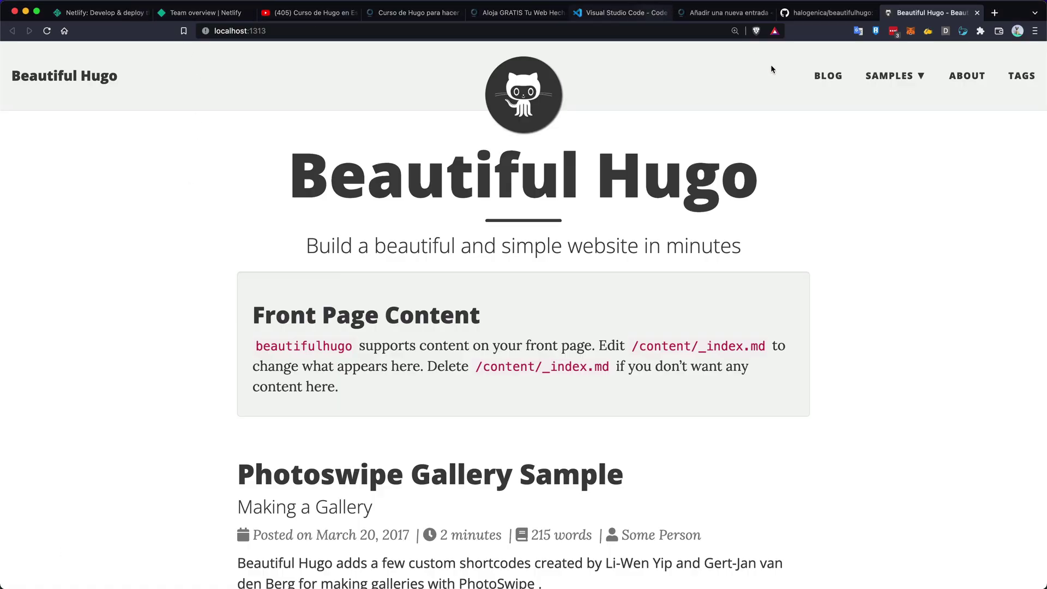
# Open github.com in a new tab of the web browser and start creating a new repository.
pyautogui.press('super+t')
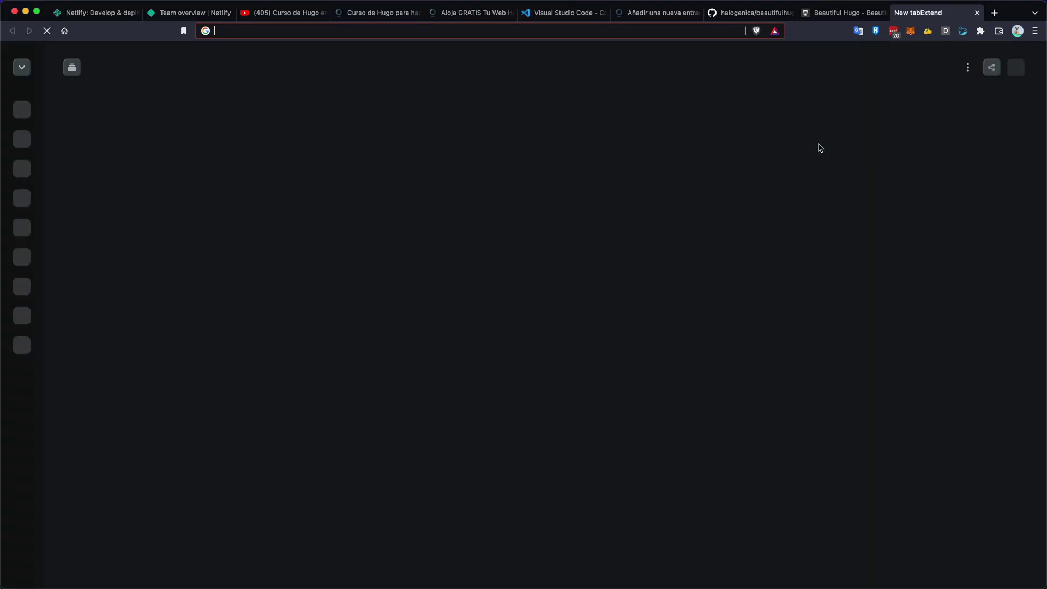
pyautogui.write('git')
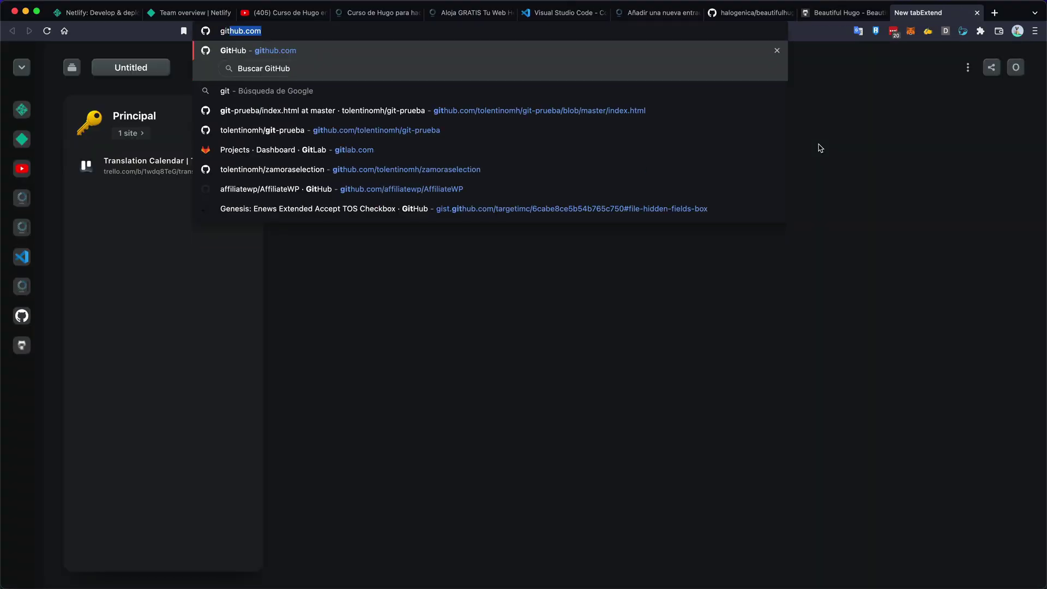
pyautogui.press('Return')
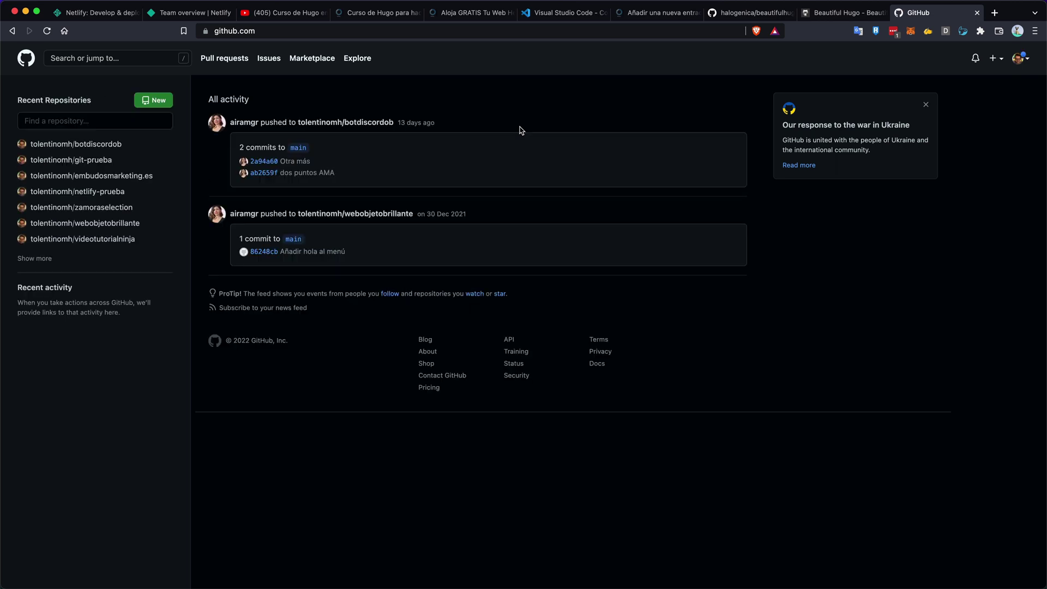
pyautogui.click(157, 105)
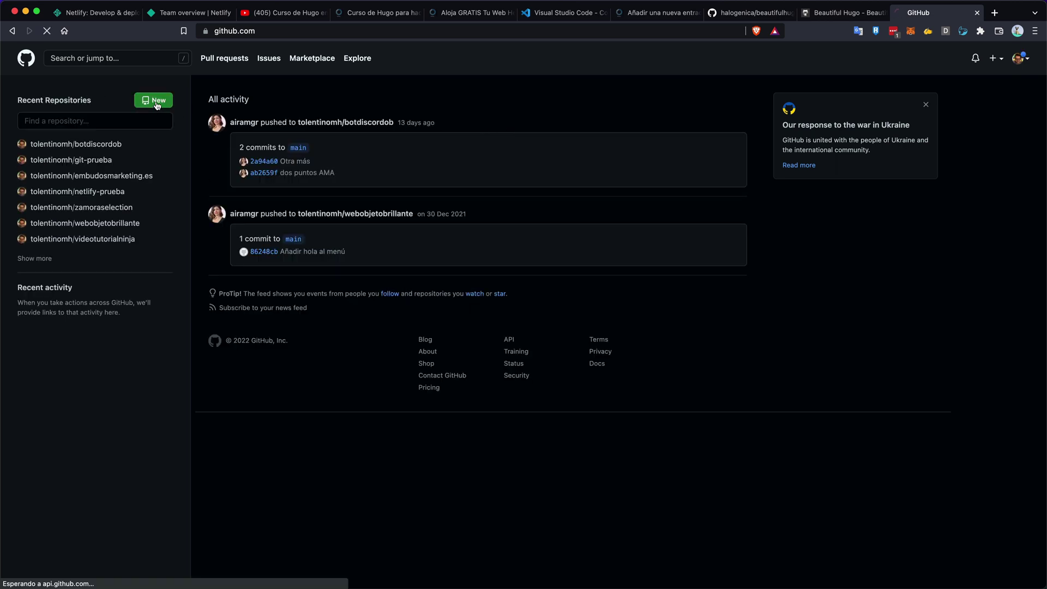
# Create a private GitHub repository named netlify-webinar.
pyautogui.click(448, 192)
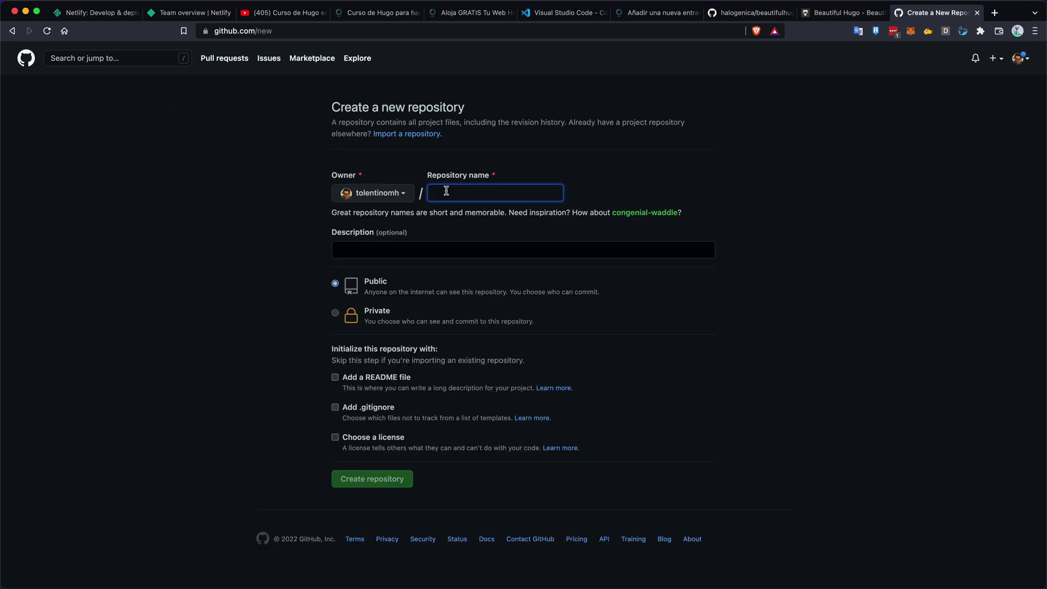
pyautogui.write('netlify-w')
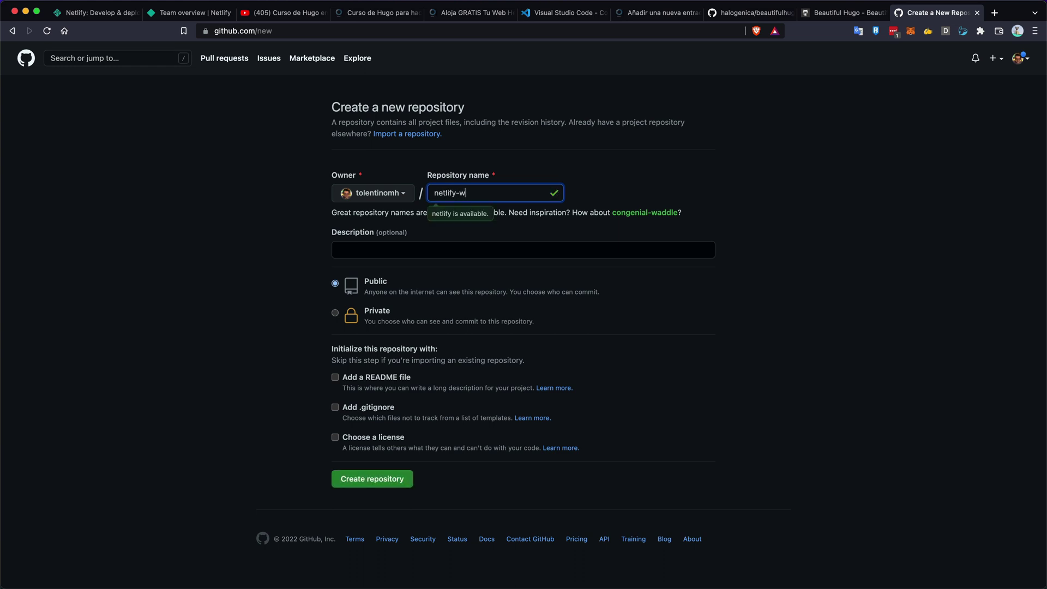
pyautogui.write('ebinar')
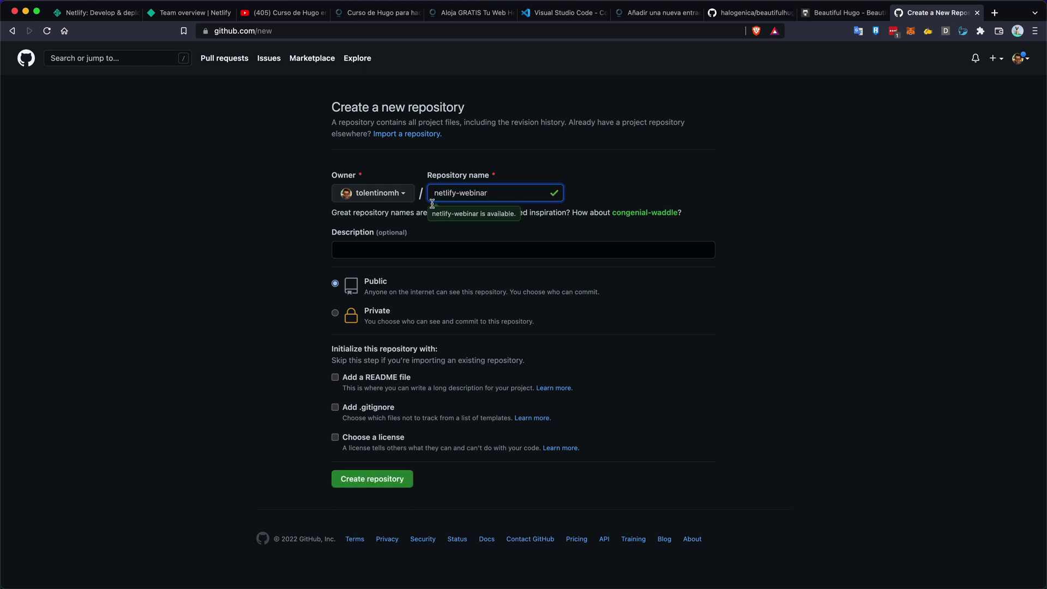
pyautogui.click(335, 313)
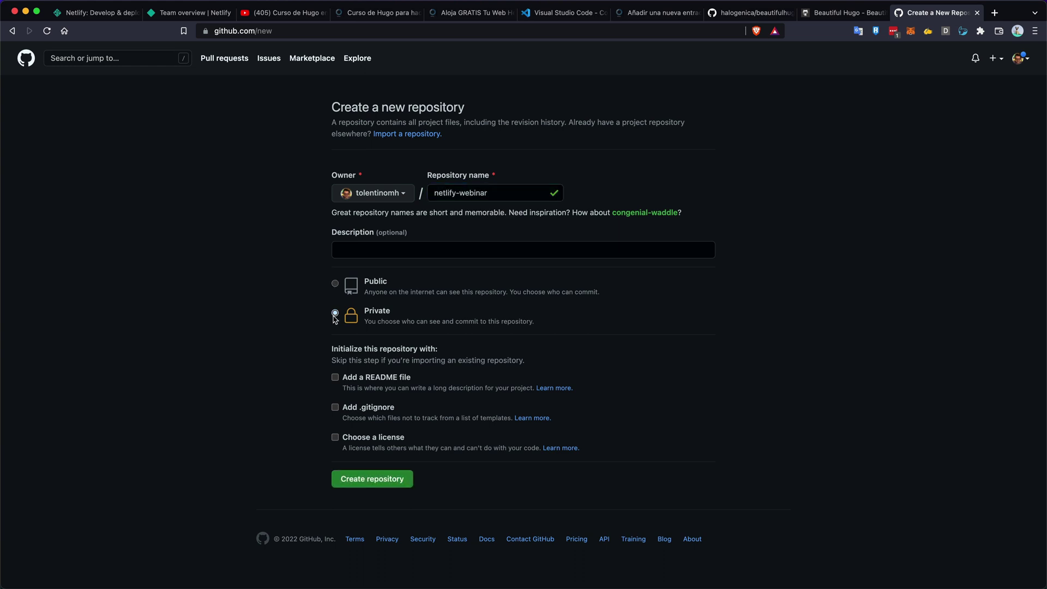
pyautogui.click(382, 479)
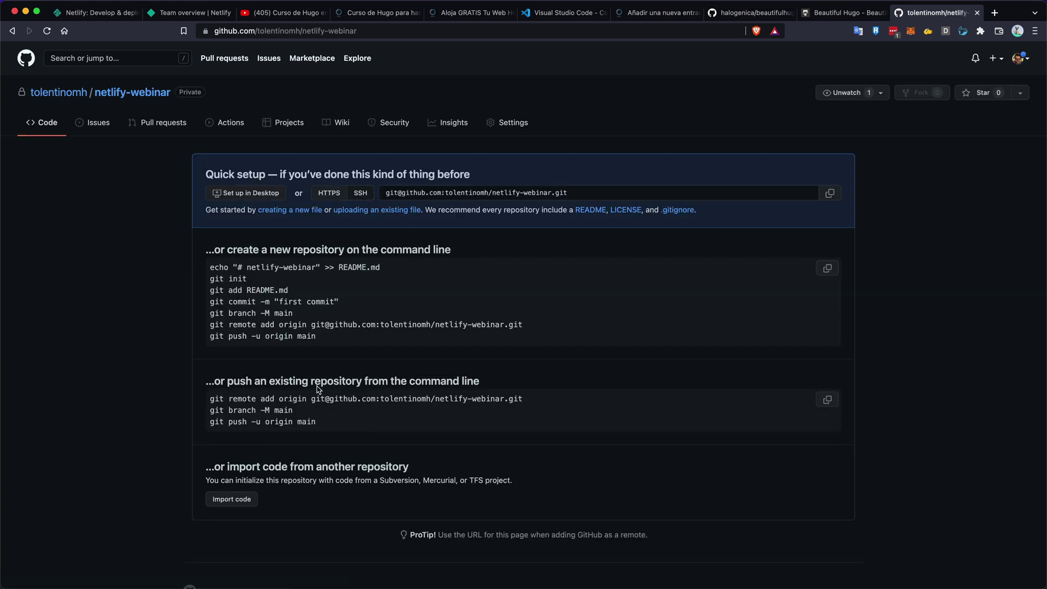
# Run GitHub's commands for pushing an existing repository in the terminal, pushing to origin main, and reload the netlify-webinar repository page in the browser.
pyautogui.moveTo(210, 397); pyautogui.dragTo(330, 427)
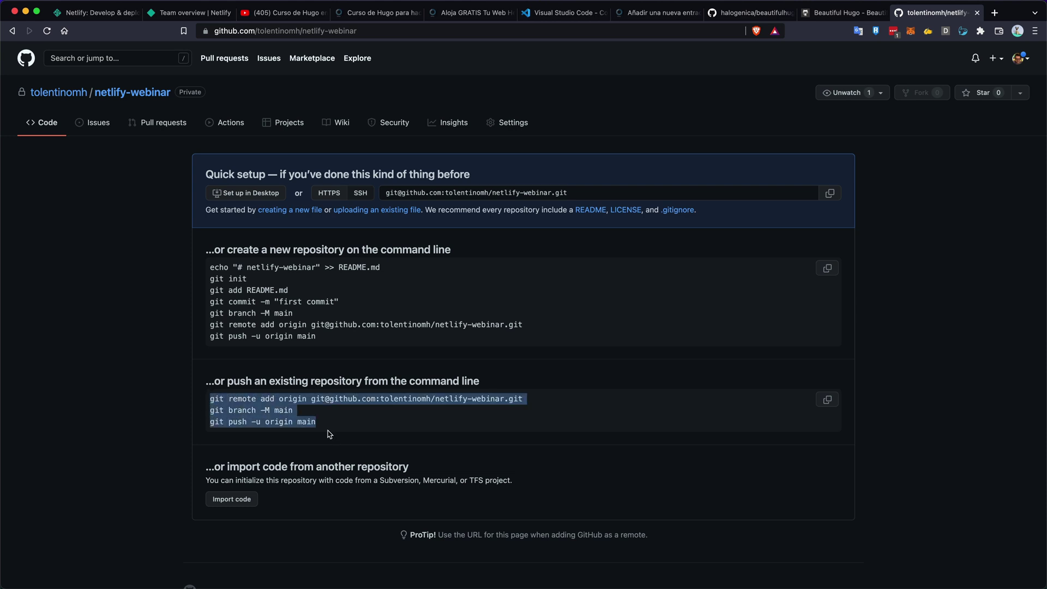
pyautogui.click(331, 426)
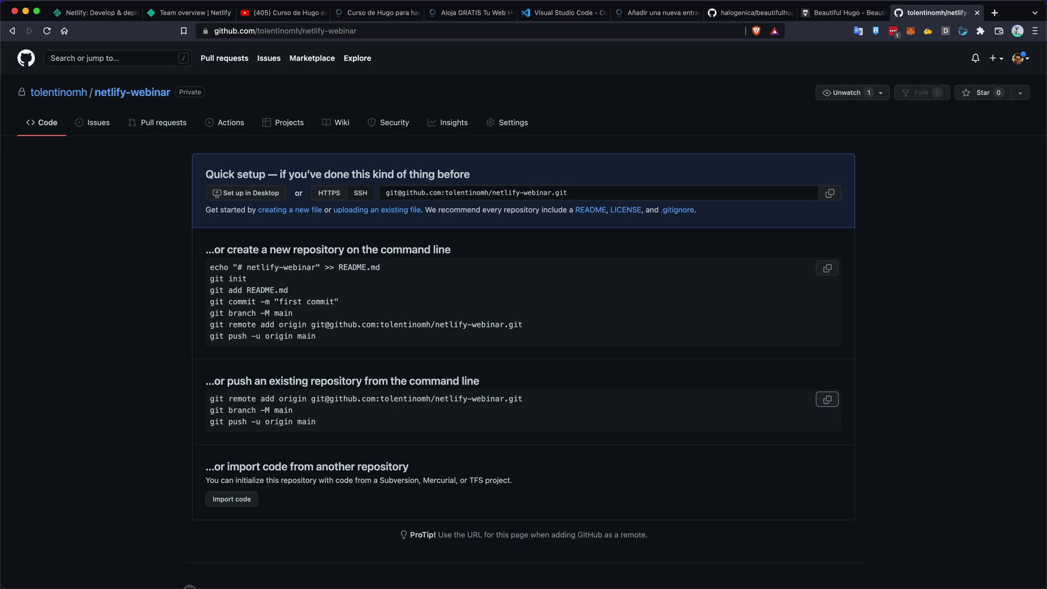
pyautogui.click(827, 399)
pyautogui.press('super+Tab')
pyautogui.press('super+v')
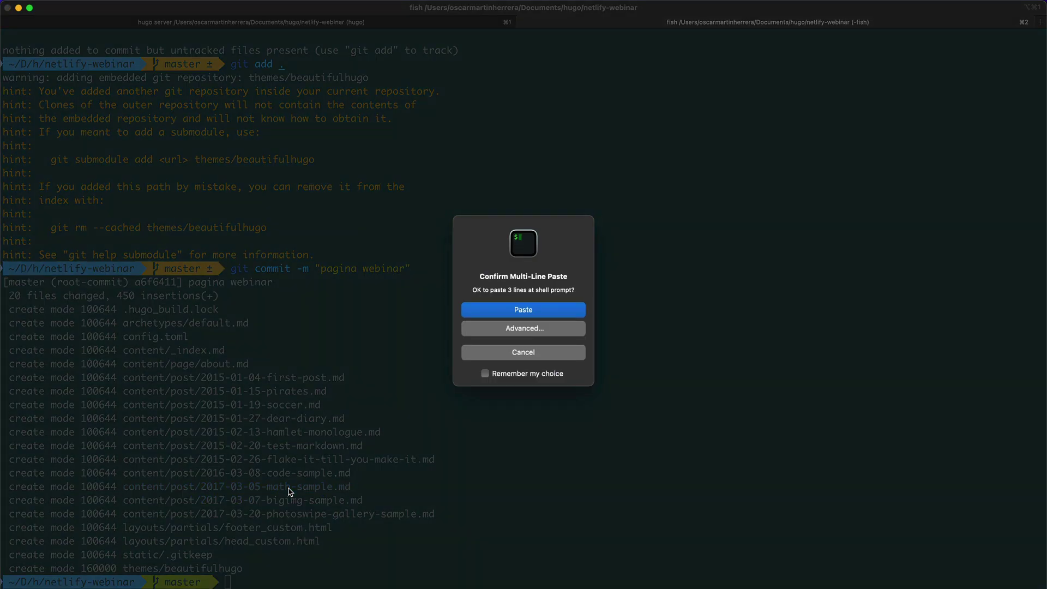
pyautogui.click(543, 307)
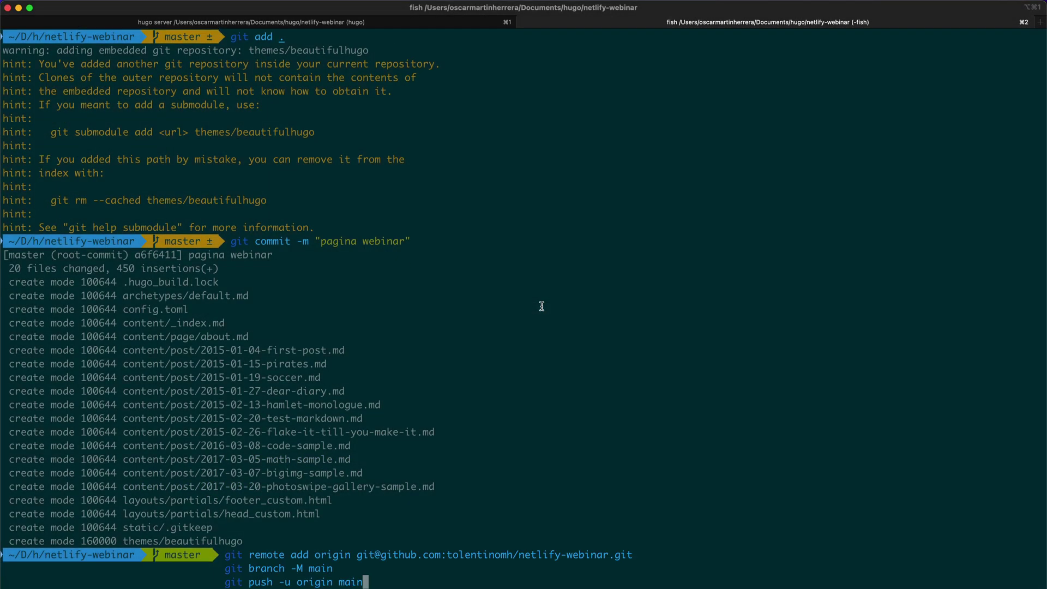
pyautogui.press('Return')
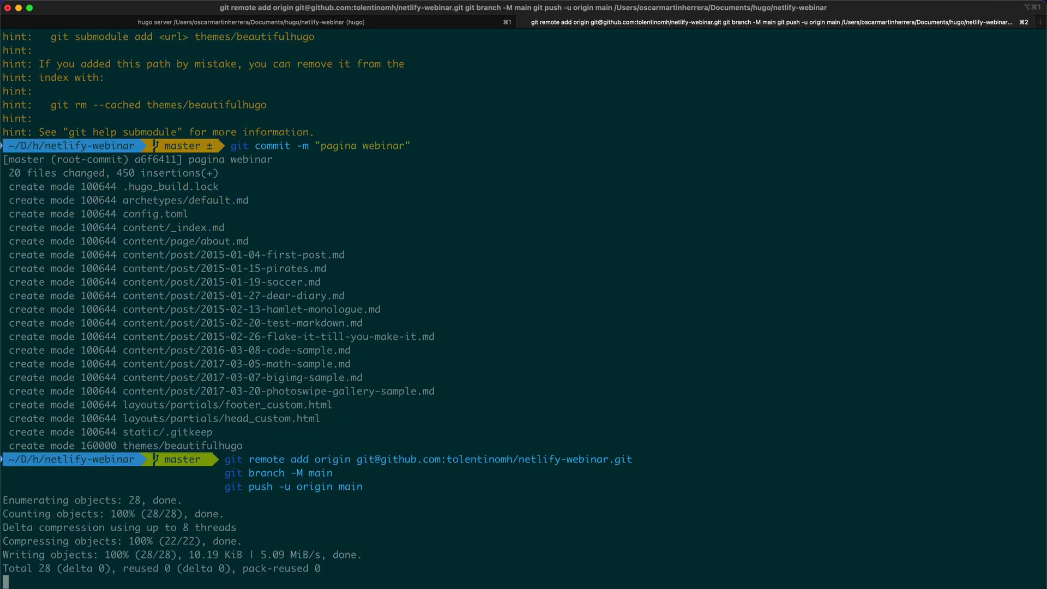
pyautogui.press('super+Tab')
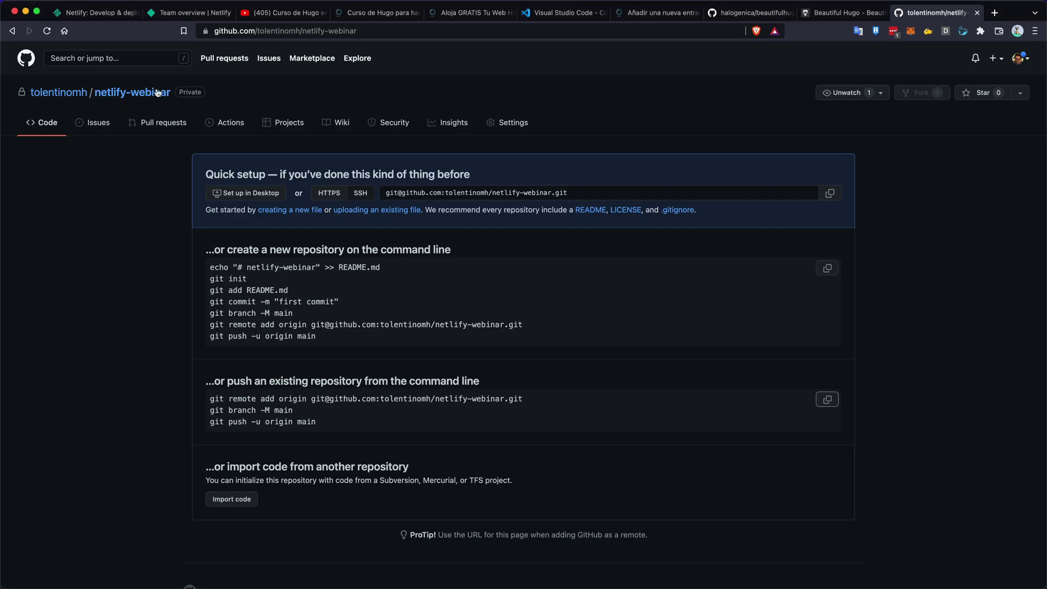
pyautogui.click(141, 95)
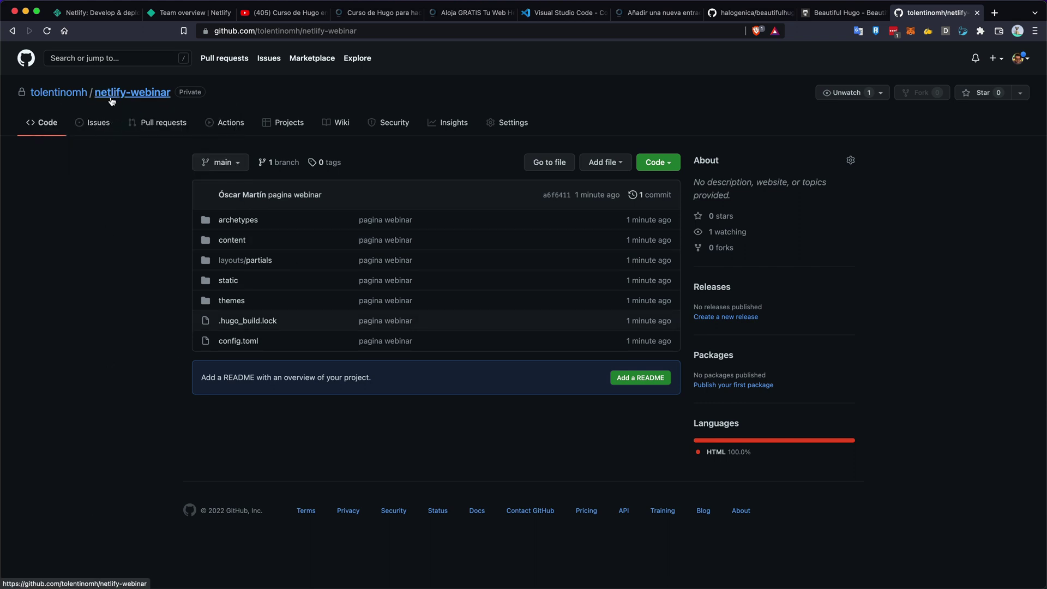
# Go to the Netlify website, enter the account's team overview through its sign-up option, and enlarge the page to 125 %.
pyautogui.click(96, 12)
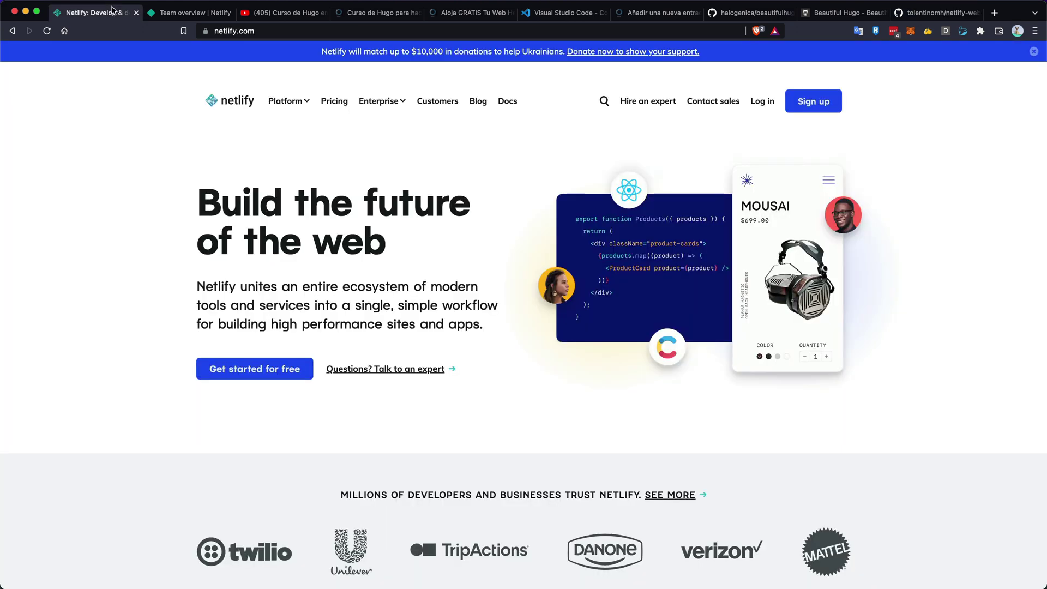
pyautogui.click(812, 107)
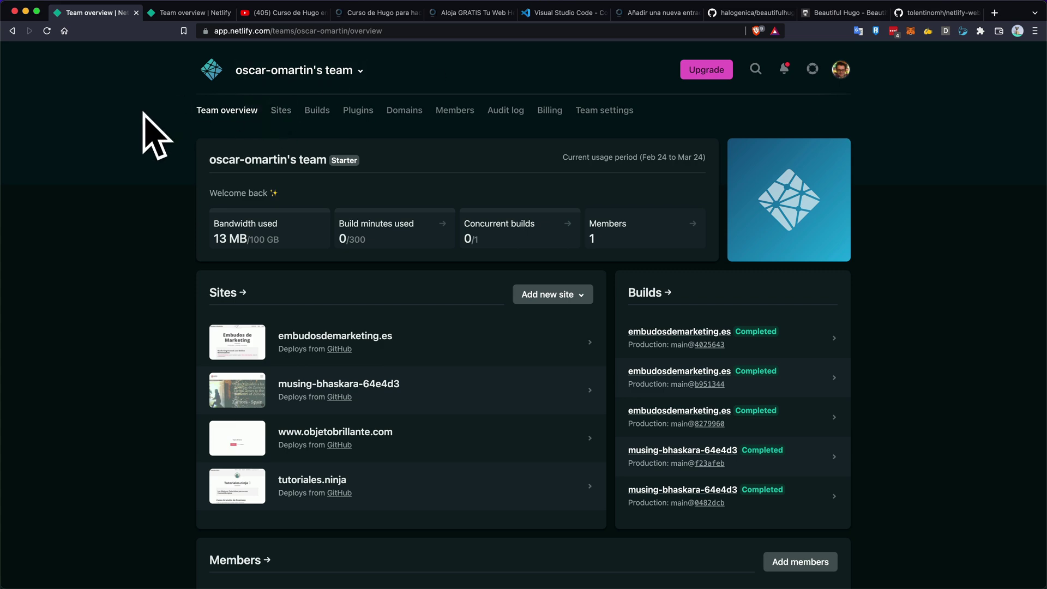
pyautogui.press('super+plus')
pyautogui.press('super+plus')
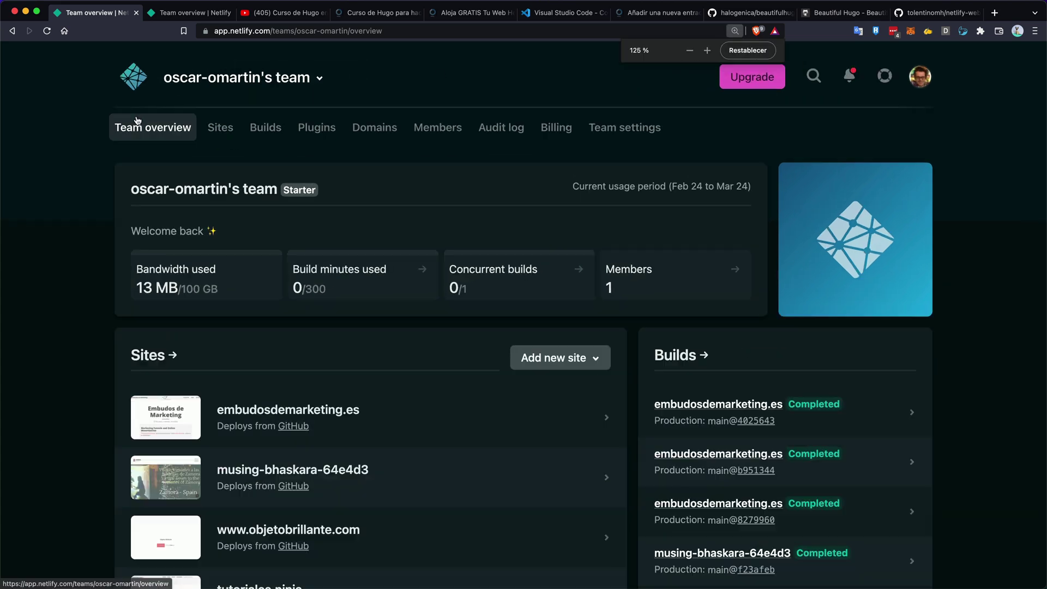
# Add a new site by importing an existing project from GitHub and pick the netlify-webinar repository.
pyautogui.click(551, 361)
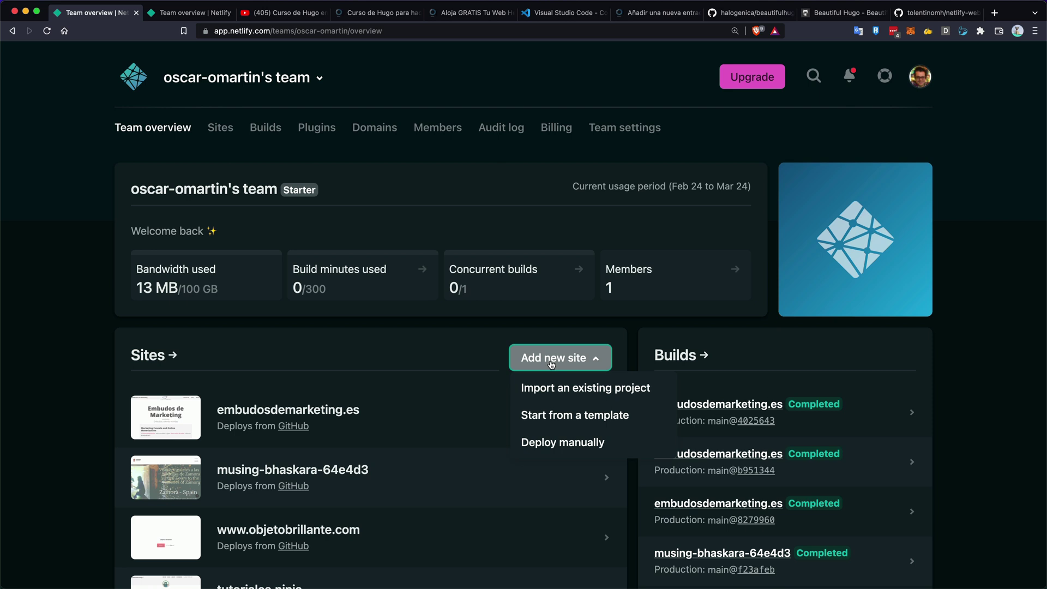
pyautogui.click(578, 391)
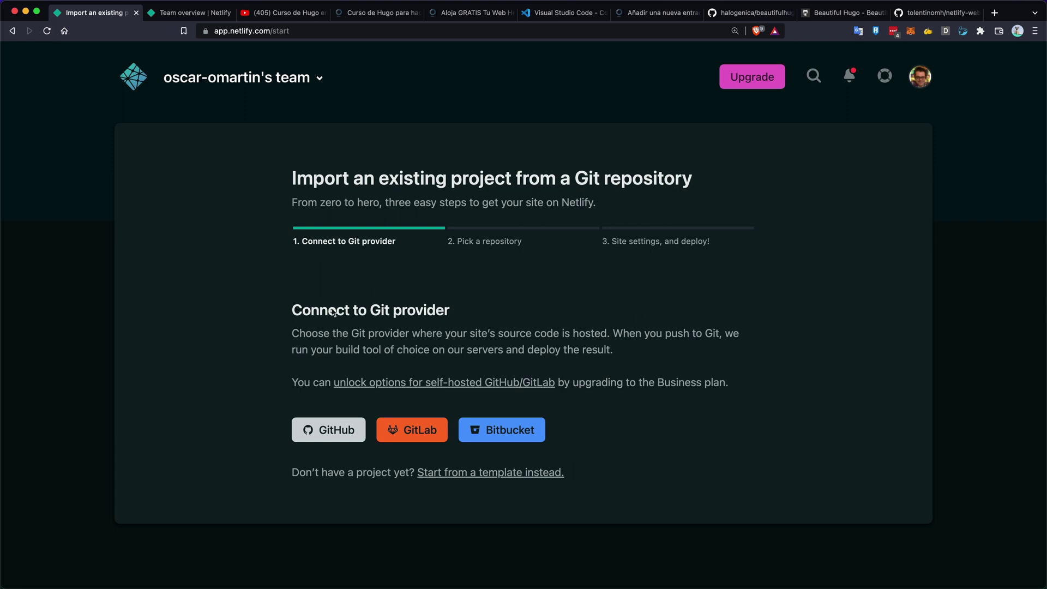
pyautogui.click(329, 437)
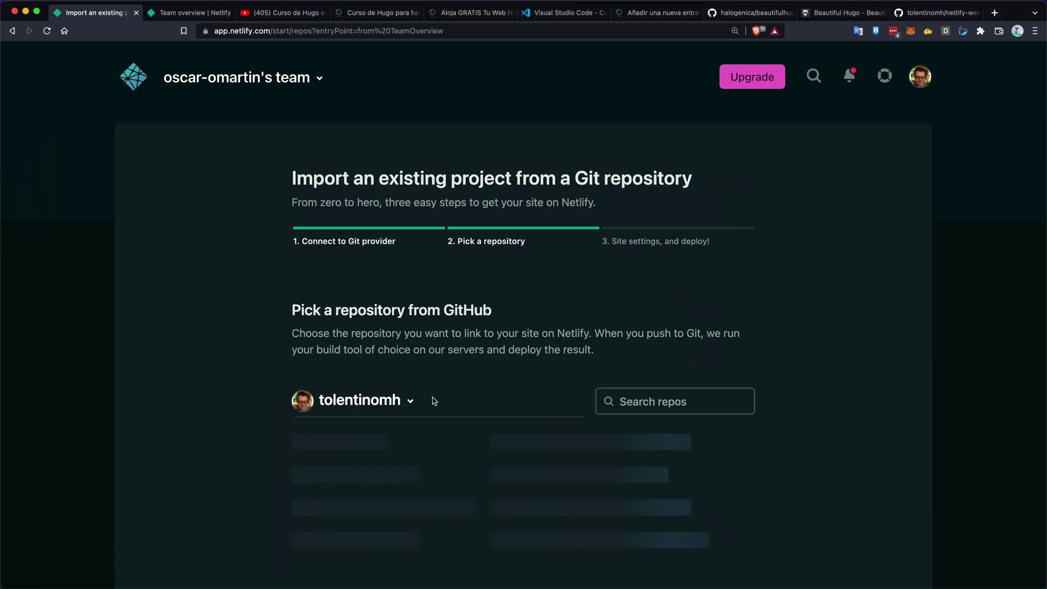
pyautogui.scroll(-5, 543, 424)
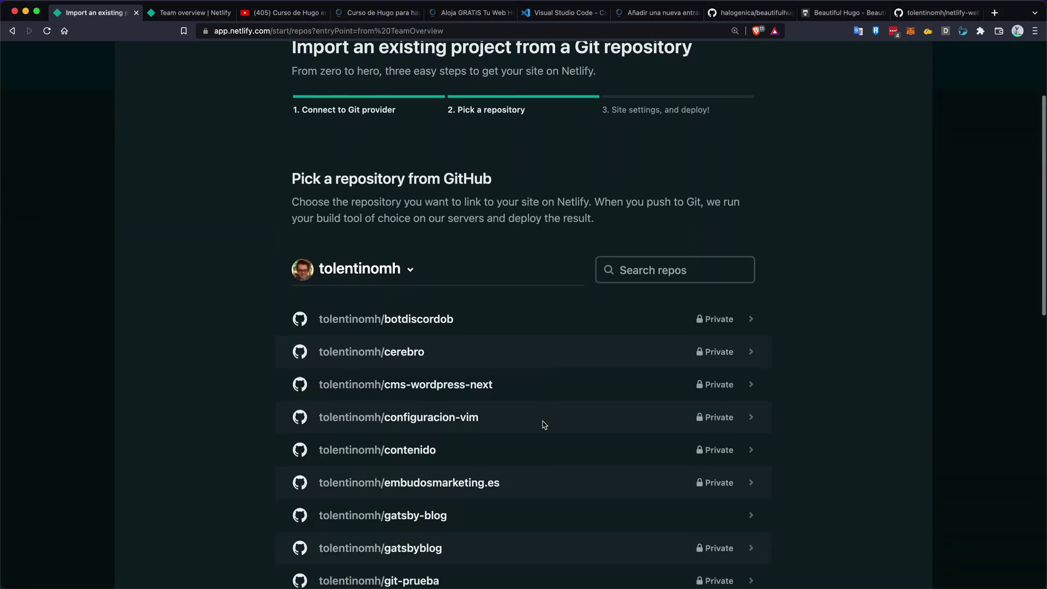
pyautogui.scroll(-2, 543, 425)
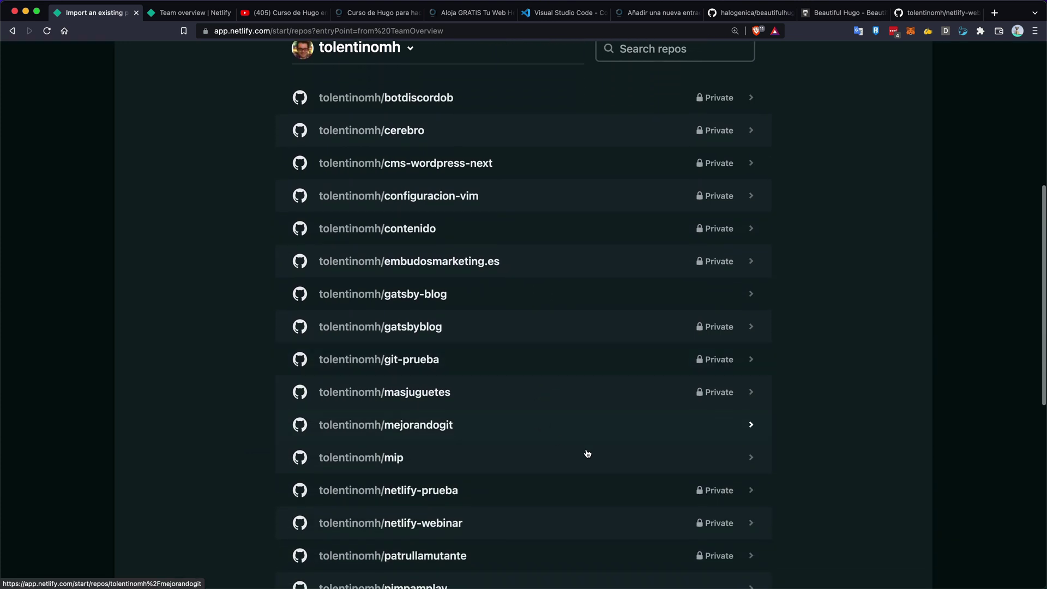
pyautogui.click(464, 525)
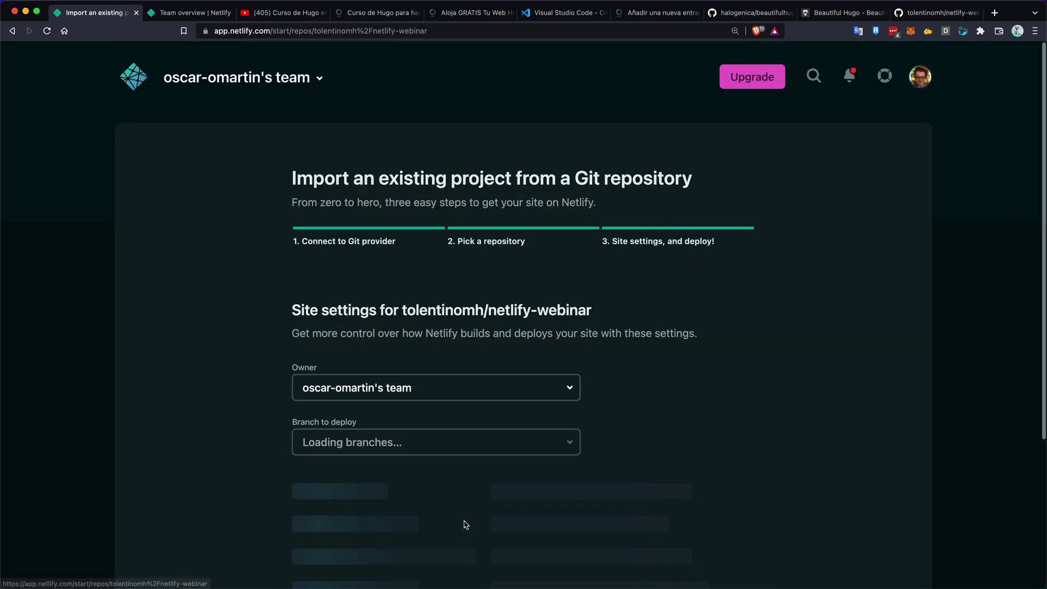
# Deploy the site from branch main, keeping hugo as build command and public as publish directory.
pyautogui.scroll(-3, 664, 334)
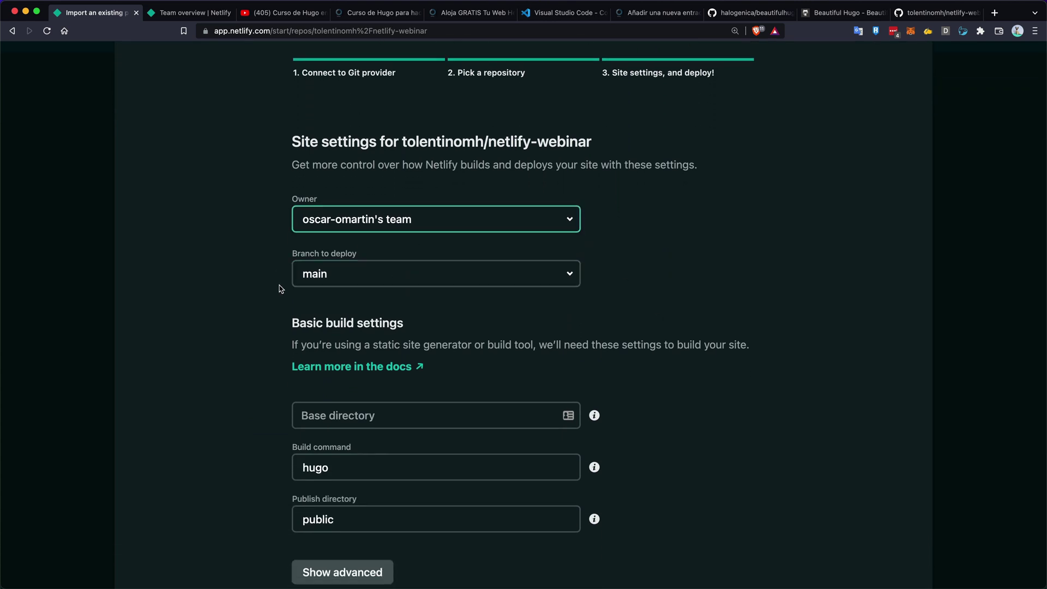
pyautogui.scroll(-1, 572, 276)
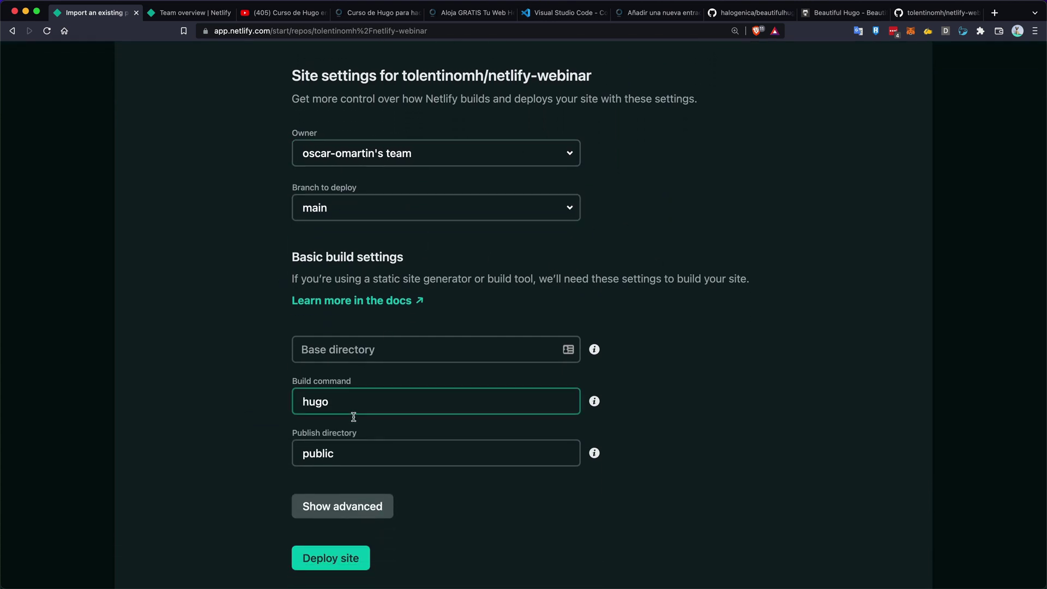
pyautogui.scroll(-2, 390, 381)
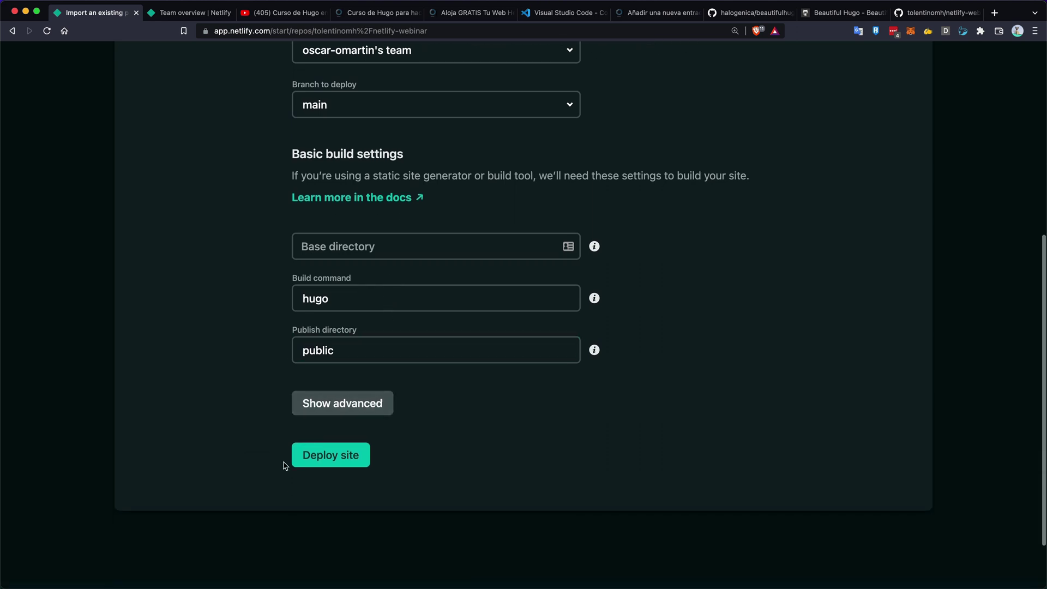
pyautogui.click(335, 462)
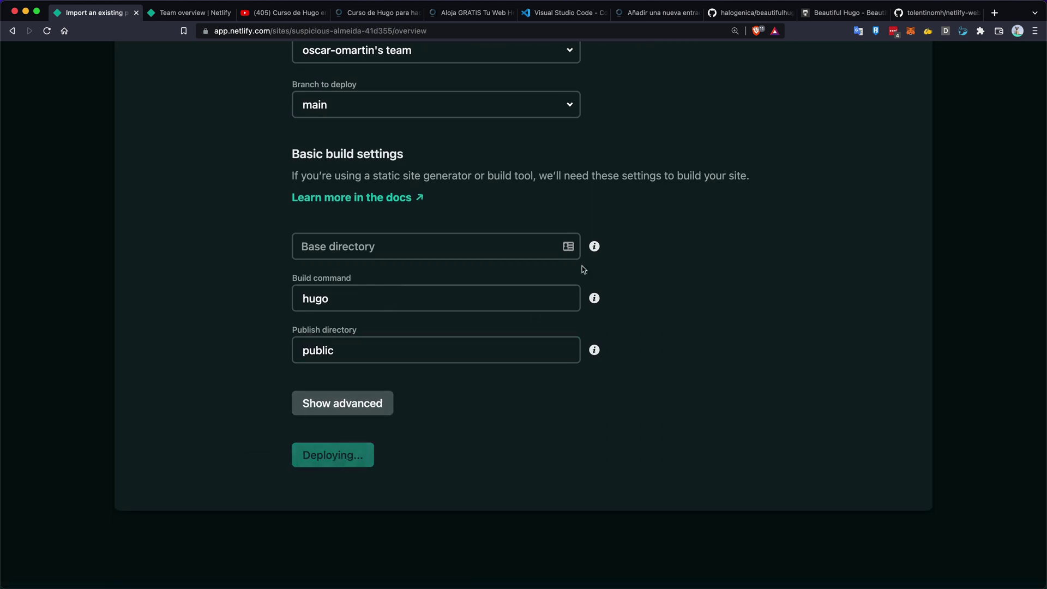
# Check the production deploy's status by reloading the site overview, opening the deploy's details and returning to the deploys list.
pyautogui.scroll(-3, 647, 174)
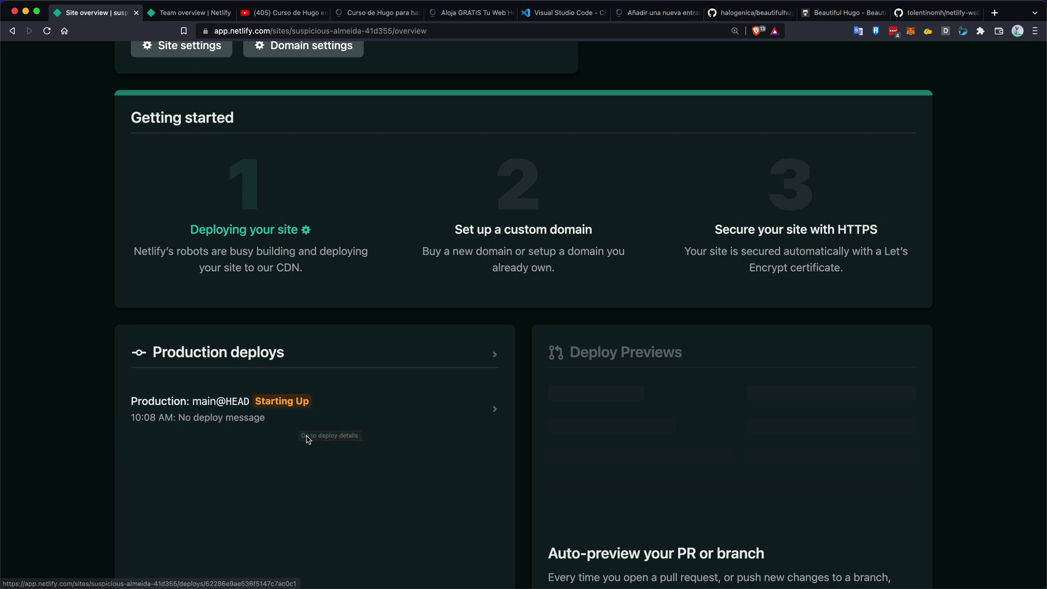
pyautogui.scroll(-1, 308, 441)
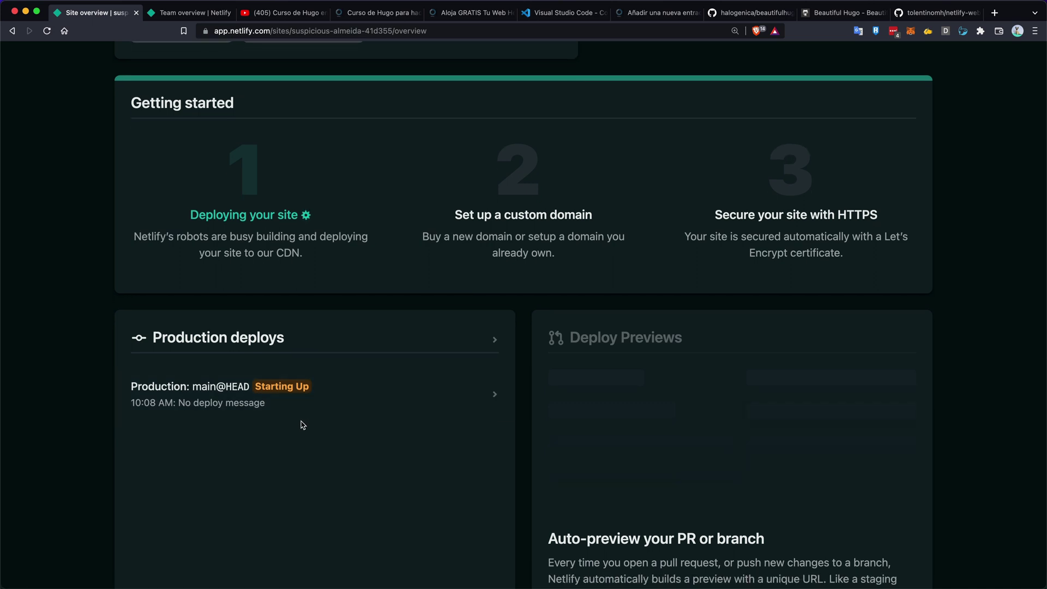
pyautogui.click(47, 31)
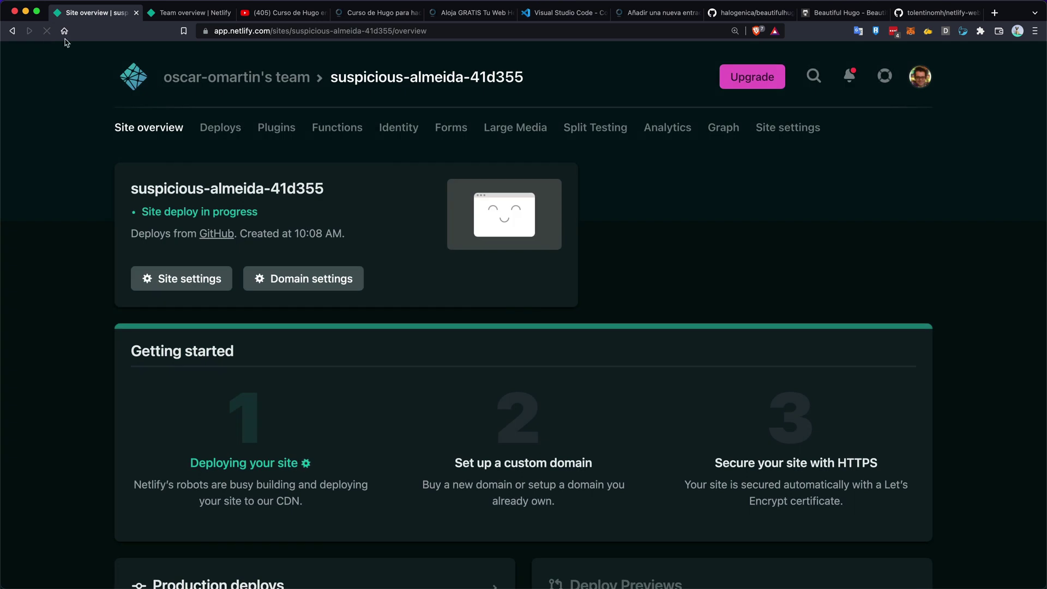
pyautogui.scroll(-5, 381, 264)
pyautogui.click(371, 393)
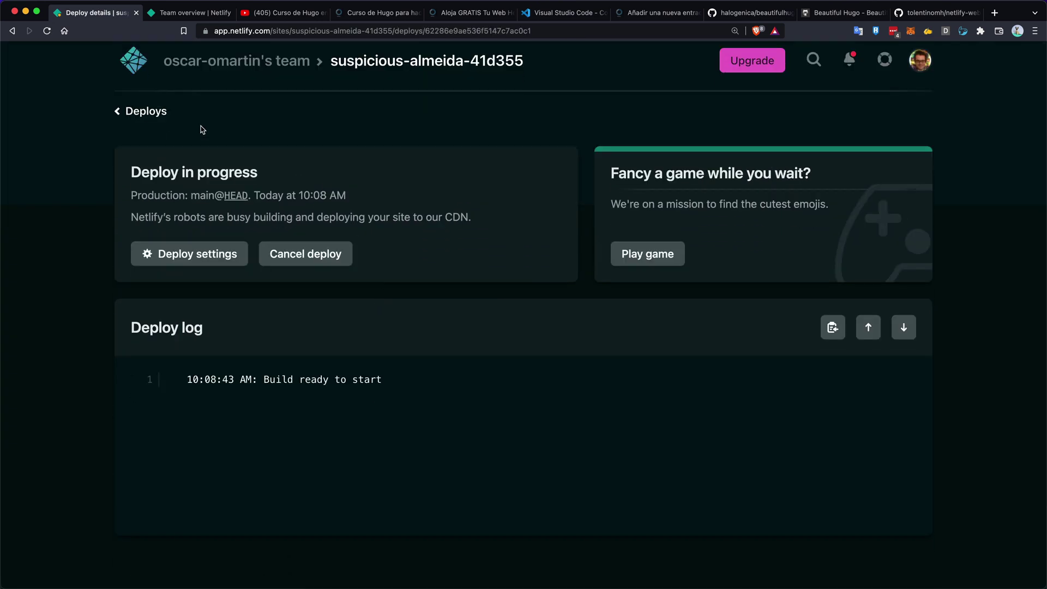
pyautogui.click(137, 112)
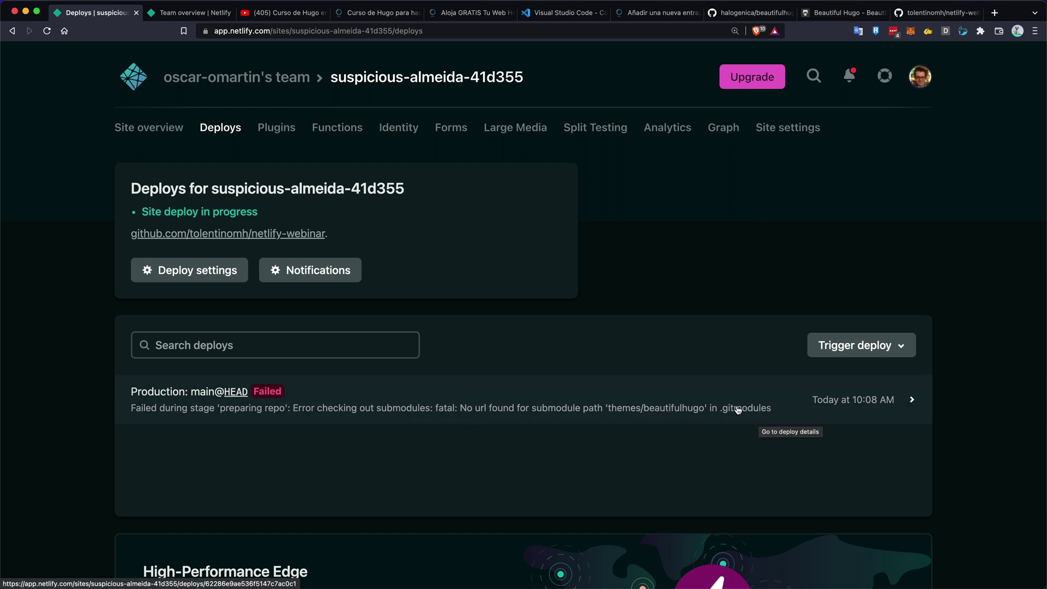
# Switch to the terminal, look over both sessions and list the contents of the netlify-webinar folder.
pyautogui.press('super+Tab')
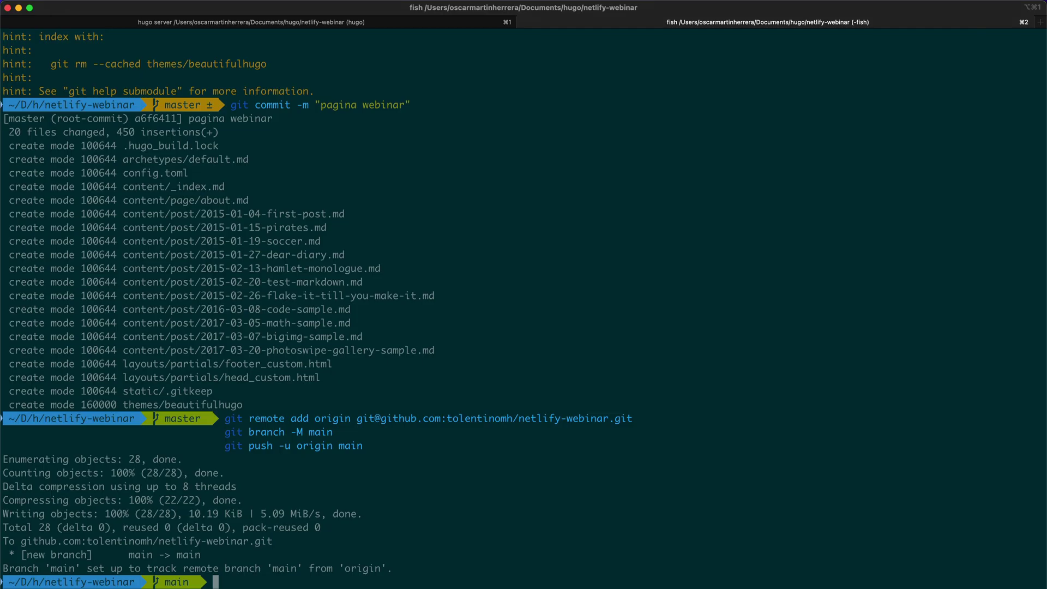
pyautogui.click(301, 23)
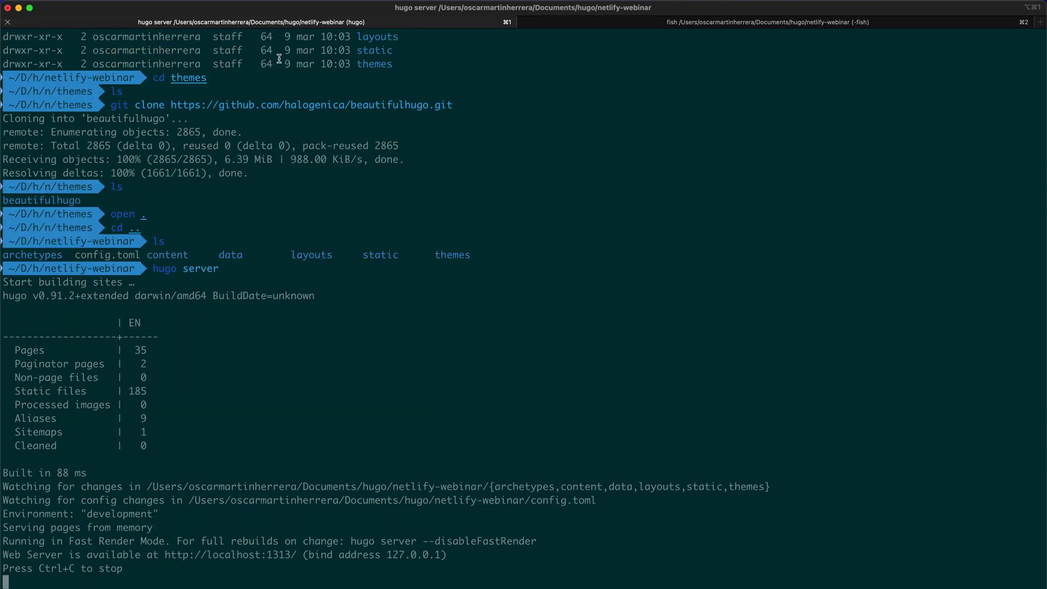
pyautogui.click(679, 24)
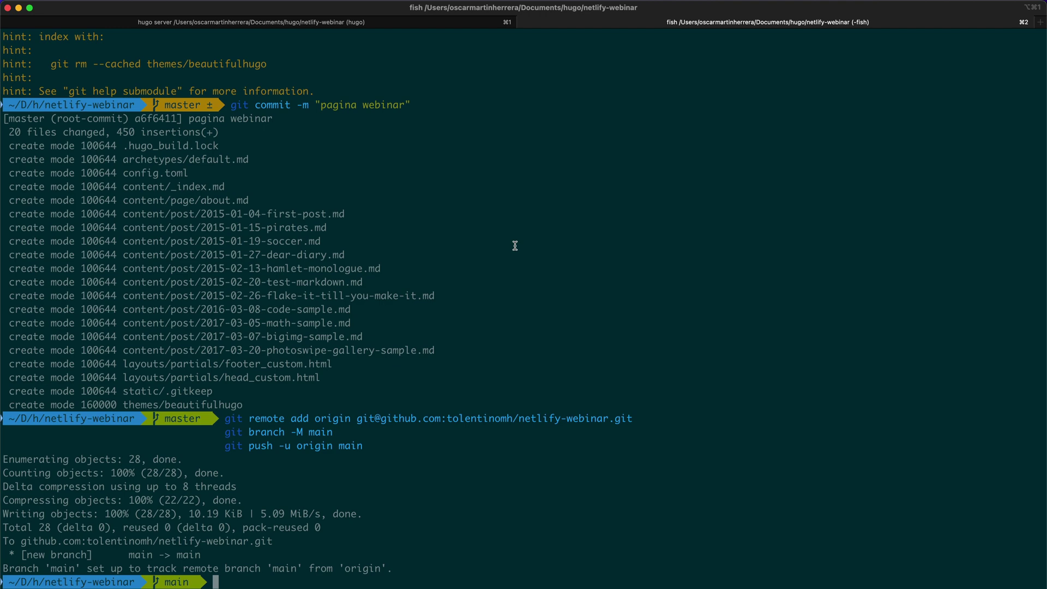
pyautogui.scroll(2, 515, 245)
pyautogui.scroll(-2, 515, 246)
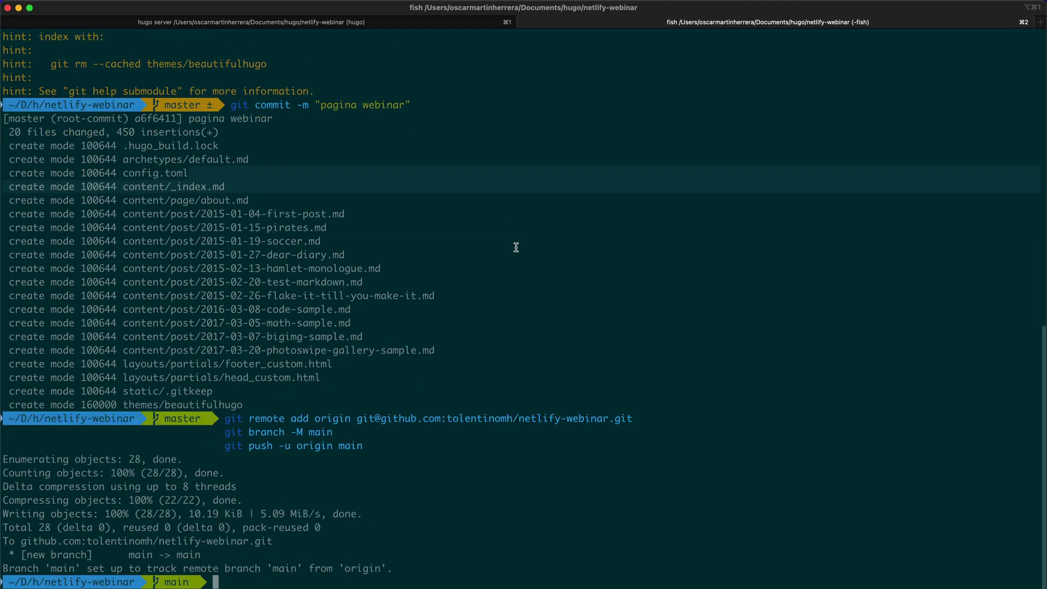
pyautogui.write('ls')
pyautogui.press('Return')
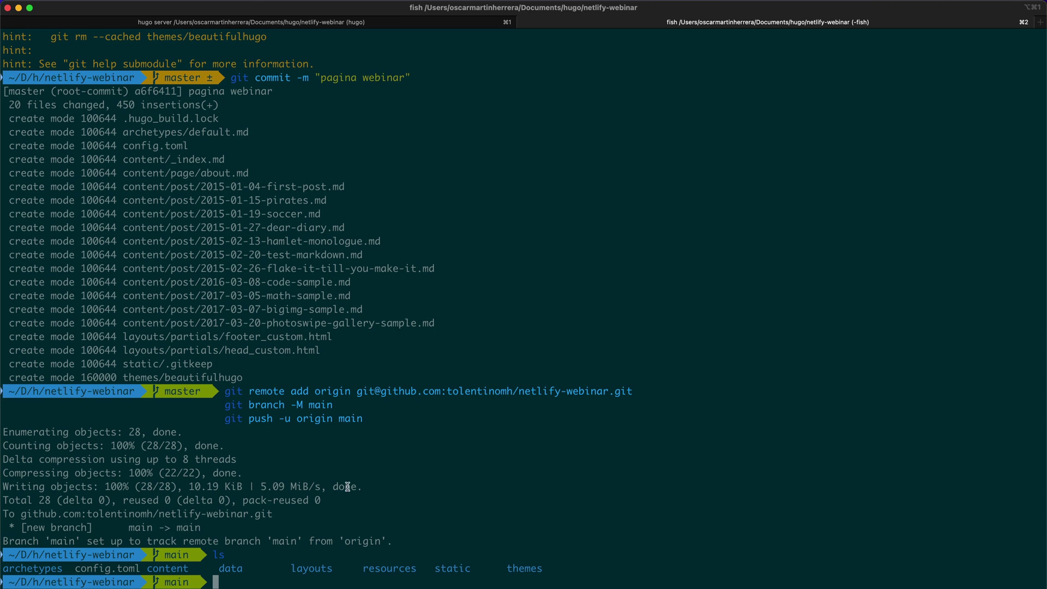
# Open the current project folder in Visual Studio Code from the terminal and trust its authors.
pyautogui.write('code .')
pyautogui.press('Return')
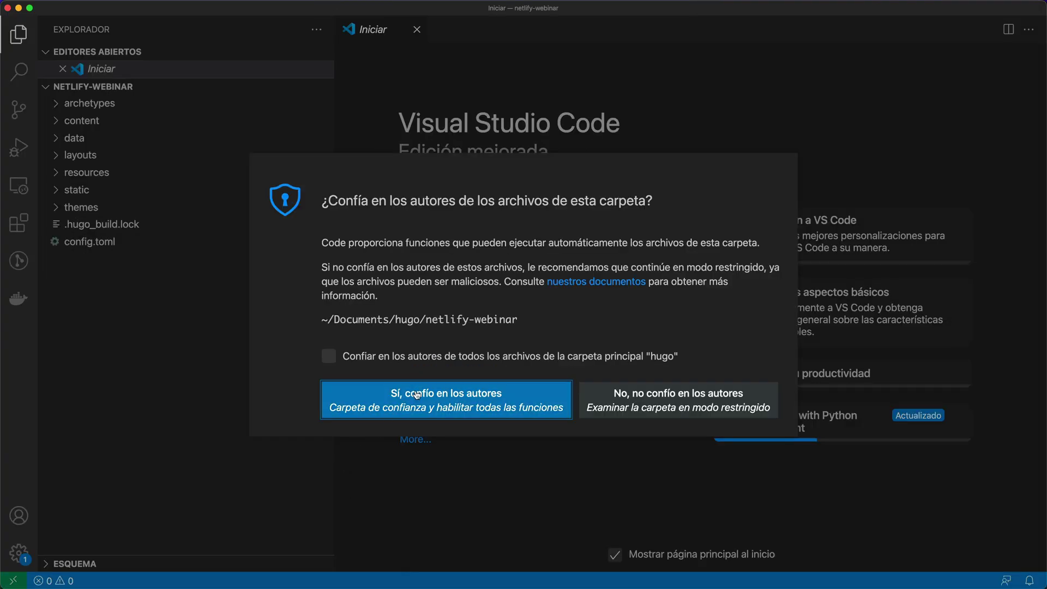
pyautogui.click(416, 397)
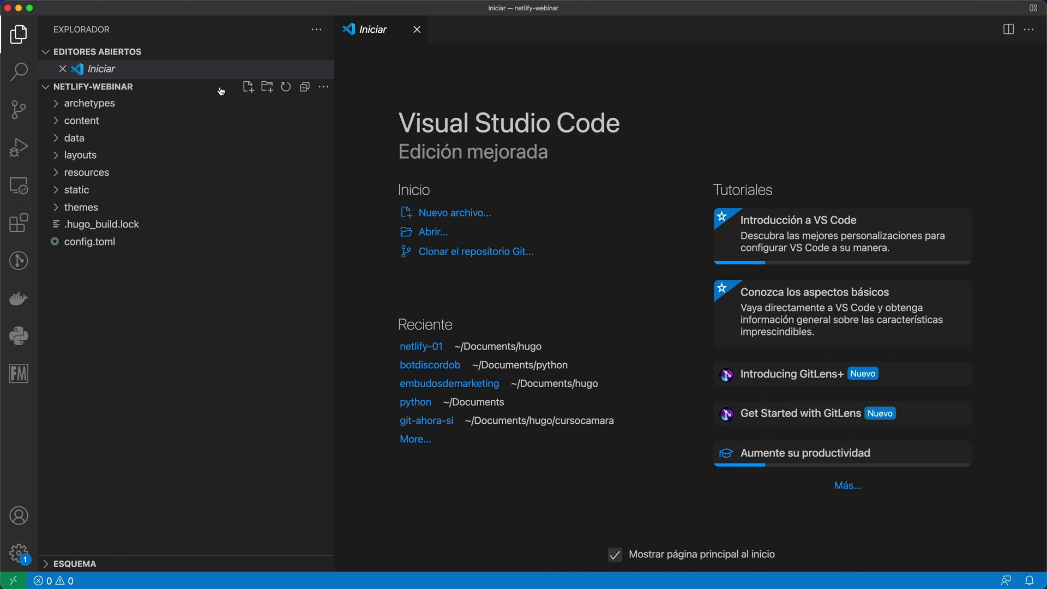
# Create a new file named .gitmodule in the root of the netlify-webinar project.
pyautogui.click(248, 89)
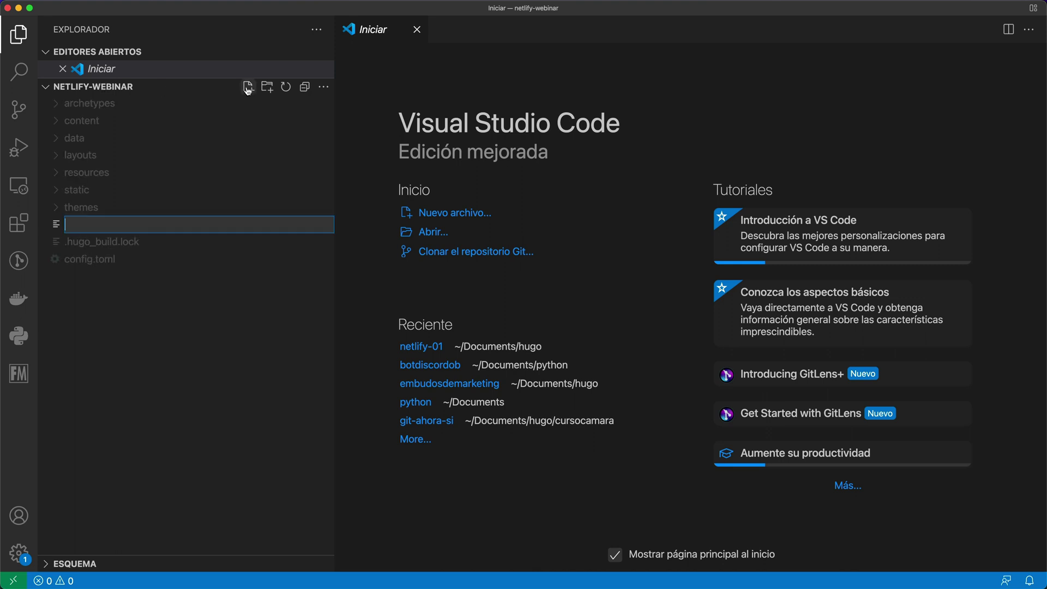
pyautogui.write('.gitmodule')
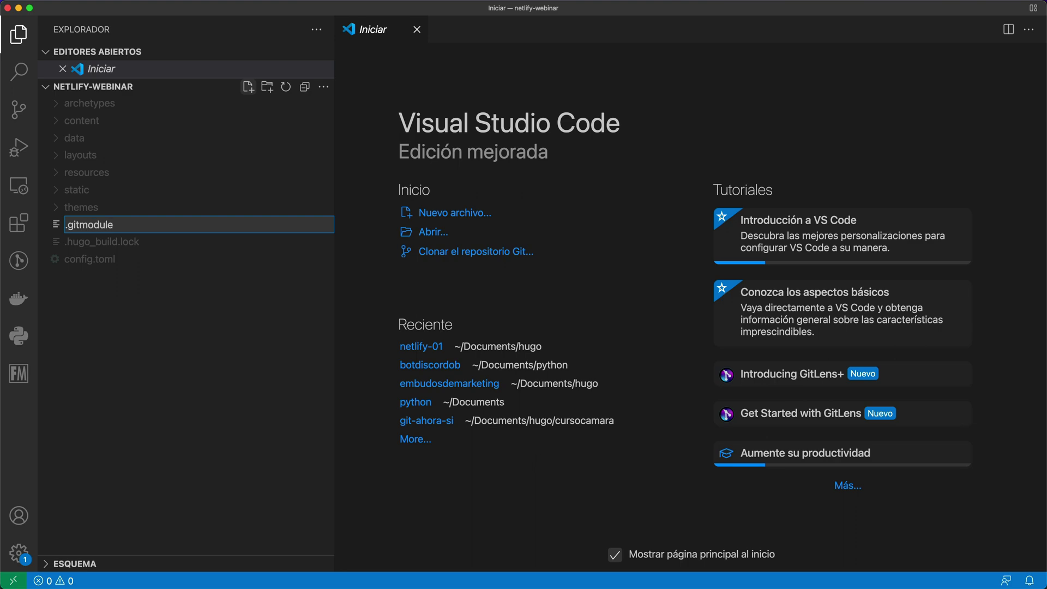
pyautogui.press('Return')
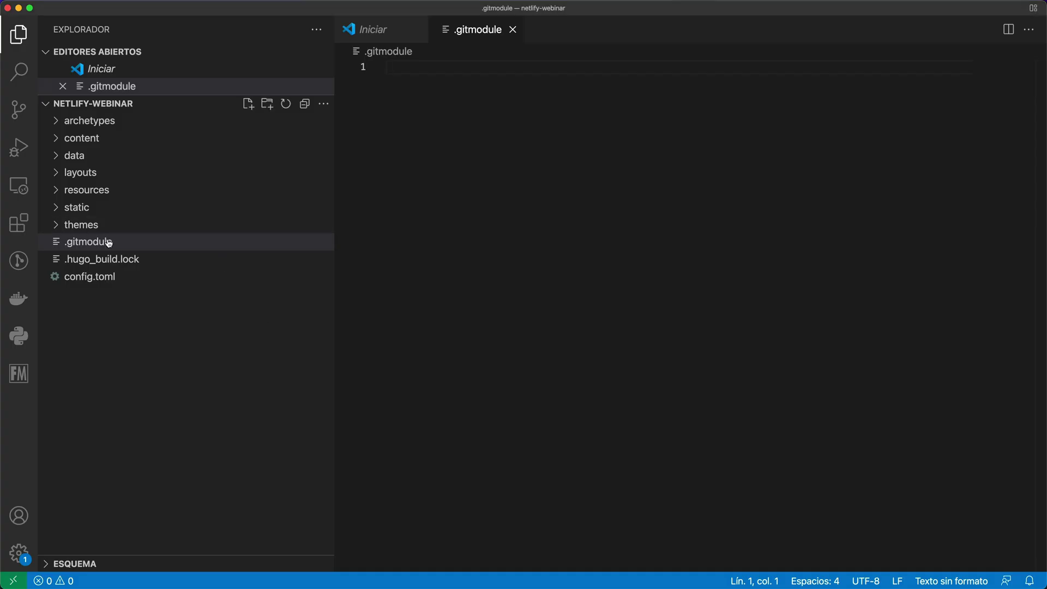
# Rename the .gitmodule file to .gitmodules.
pyautogui.rightClick(108, 242)
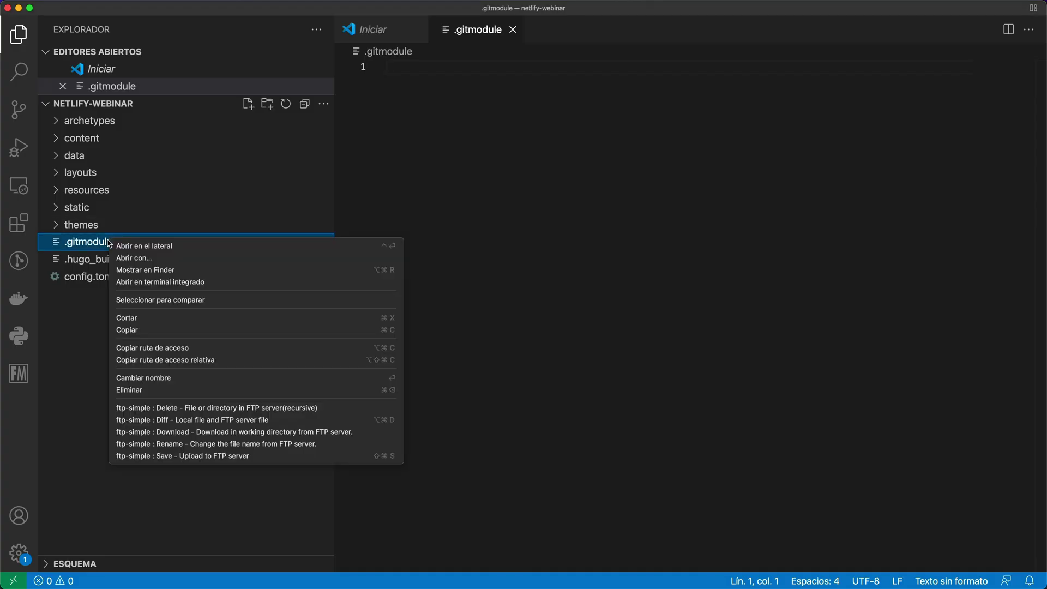
pyautogui.click(143, 378)
pyautogui.press('Right')
pyautogui.write('s')
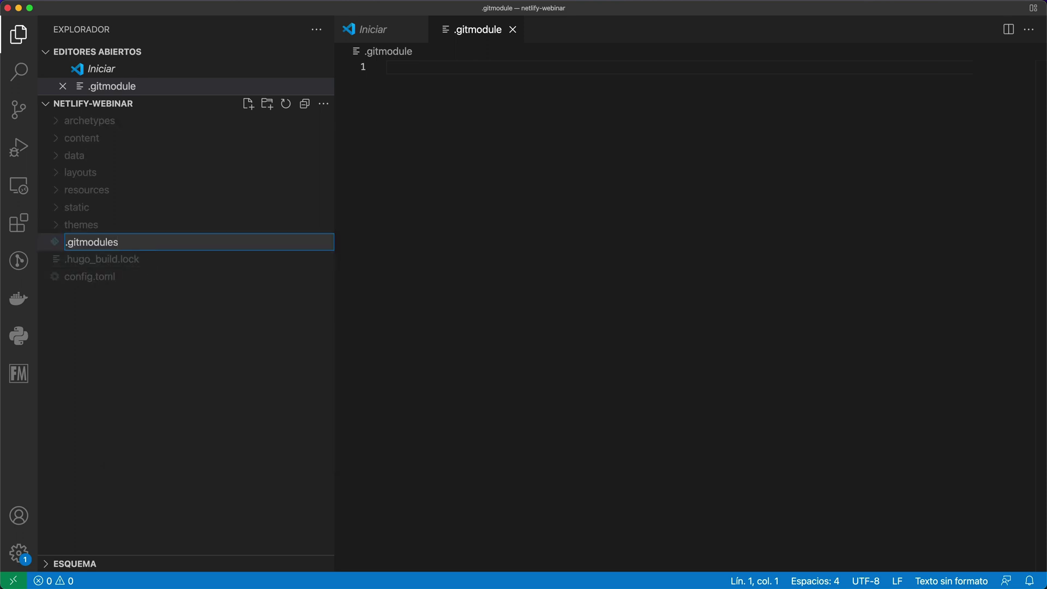
pyautogui.press('Return')
# Write the header [submodule "themes/beatifulhugo"] on the first line of .gitmodules.
pyautogui.click(493, 133)
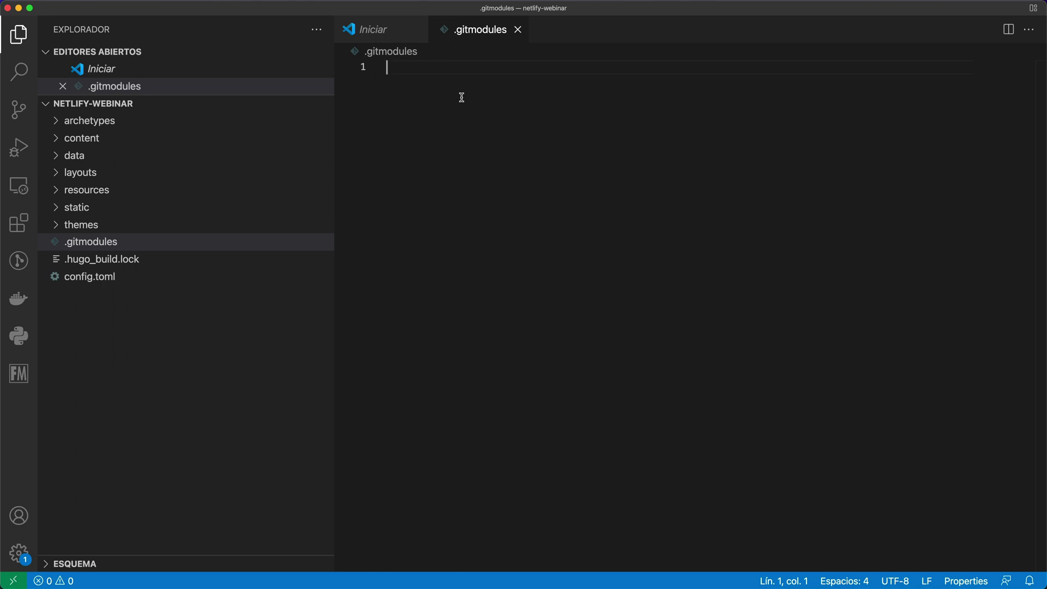
pyautogui.write('[')
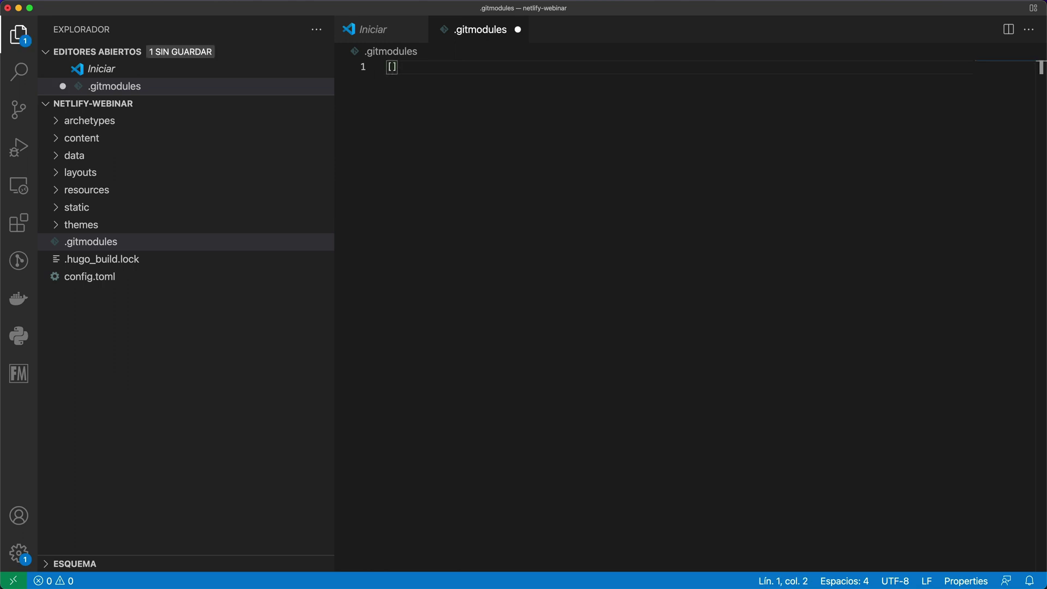
pyautogui.write('submodule')
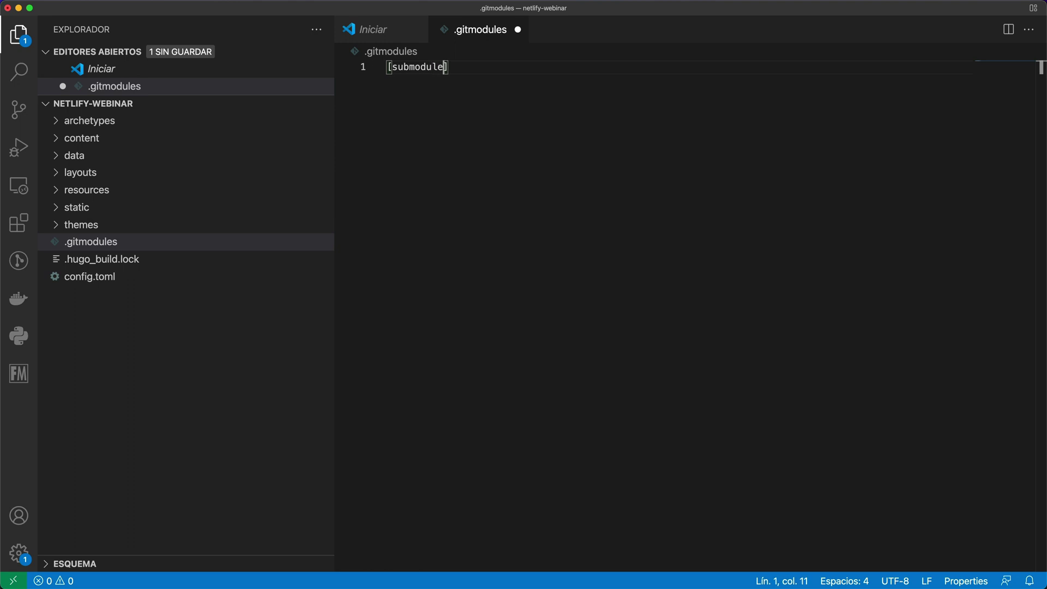
pyautogui.write(' "themes/')
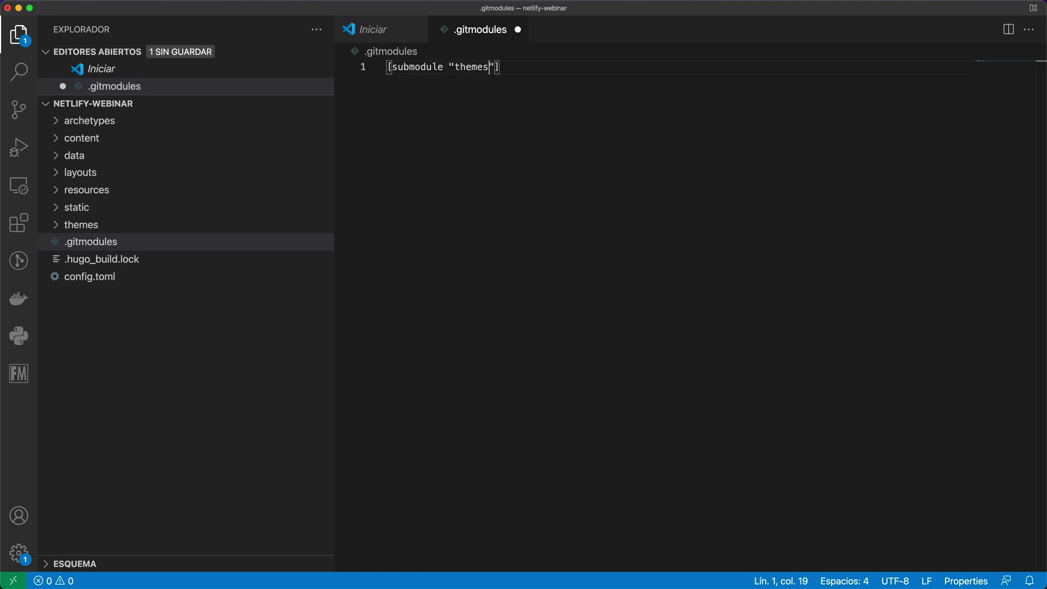
pyautogui.write('beatur')
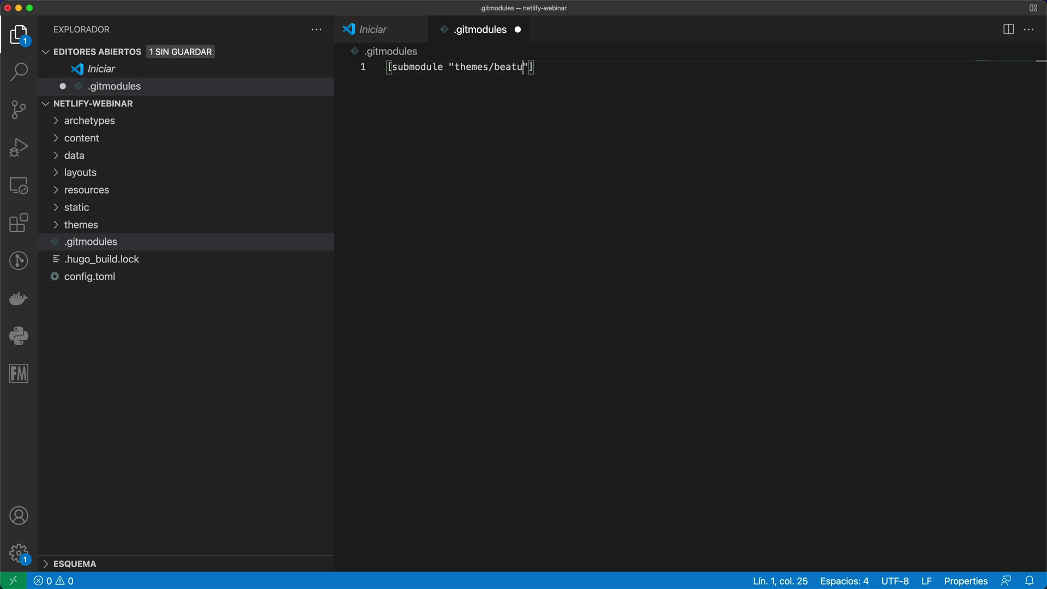
pyautogui.press('BackSpace')
pyautogui.press('BackSpace')
pyautogui.write('ifulhugo')
# In the terminal, change into the themes folder, list its contents and copy the folder name beautifulhugo.
pyautogui.press('super+Tab')
pyautogui.write('cd ')
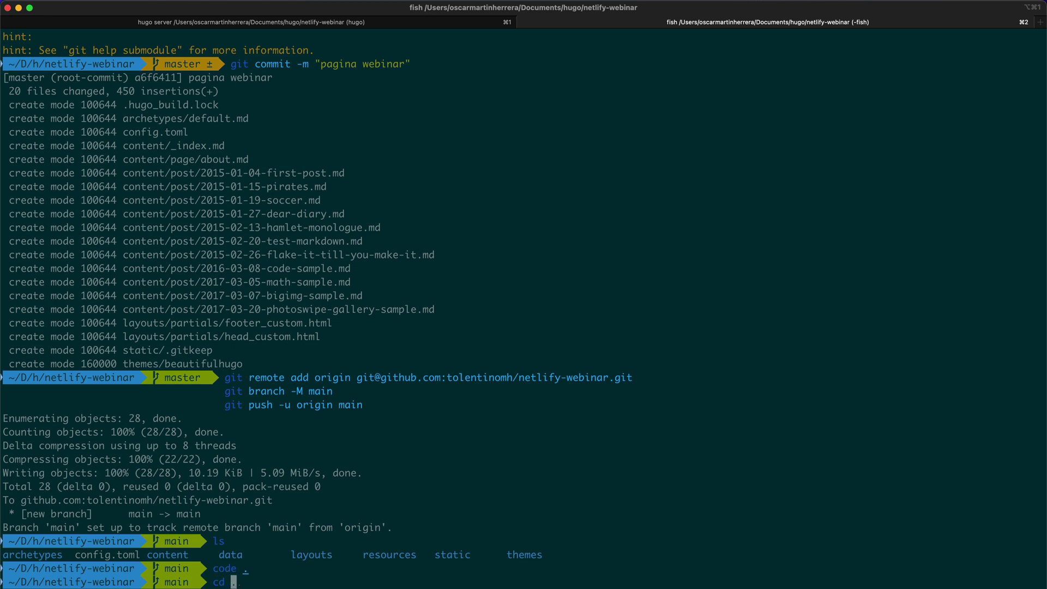
pyautogui.write('themes')
pyautogui.press('Return')
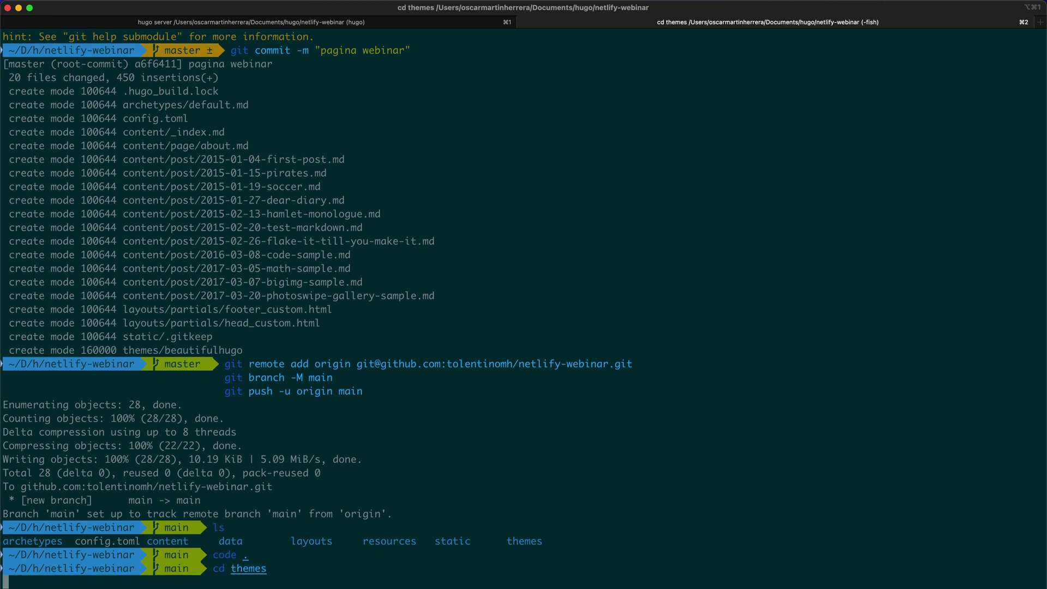
pyautogui.write('ls')
pyautogui.press('Return')
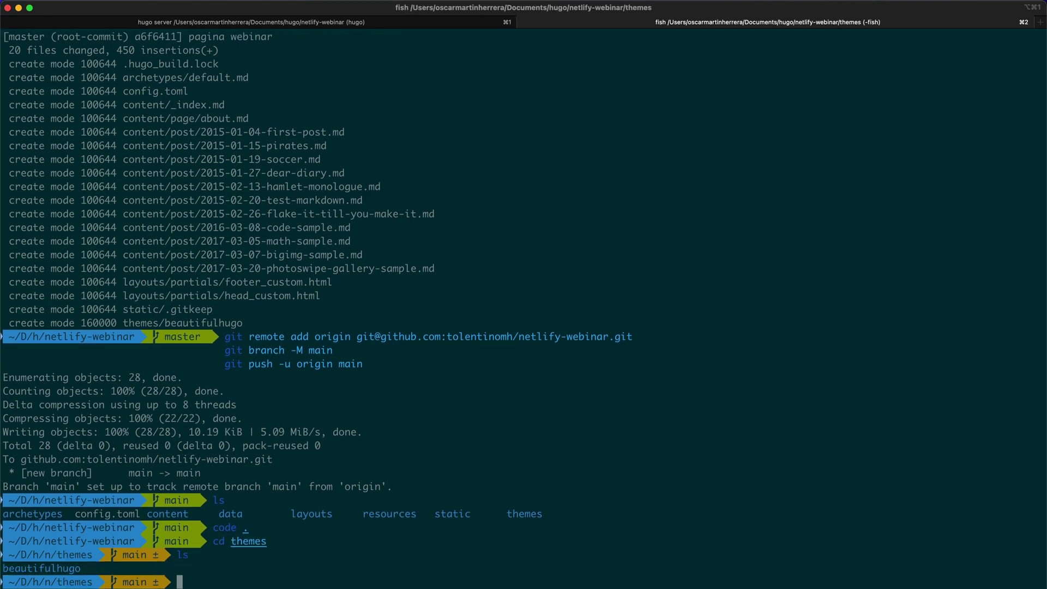
pyautogui.doubleClick(59, 569)
pyautogui.press('super+c')
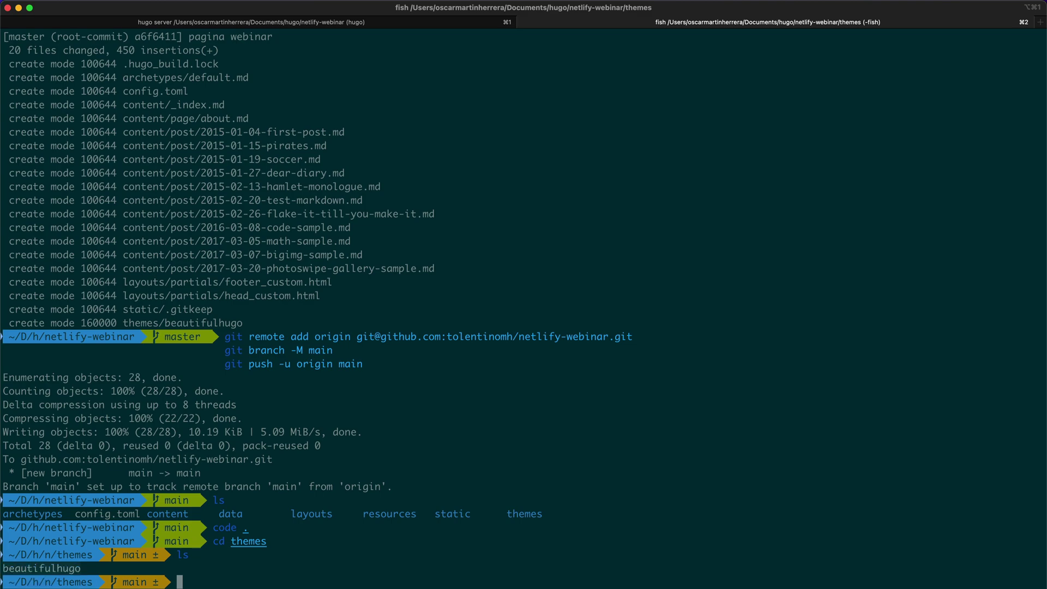
# Back in Visual Studio Code, replace the misspelled theme name in the submodule header with the copied beautifulhugo.
pyautogui.press('super+Tab')
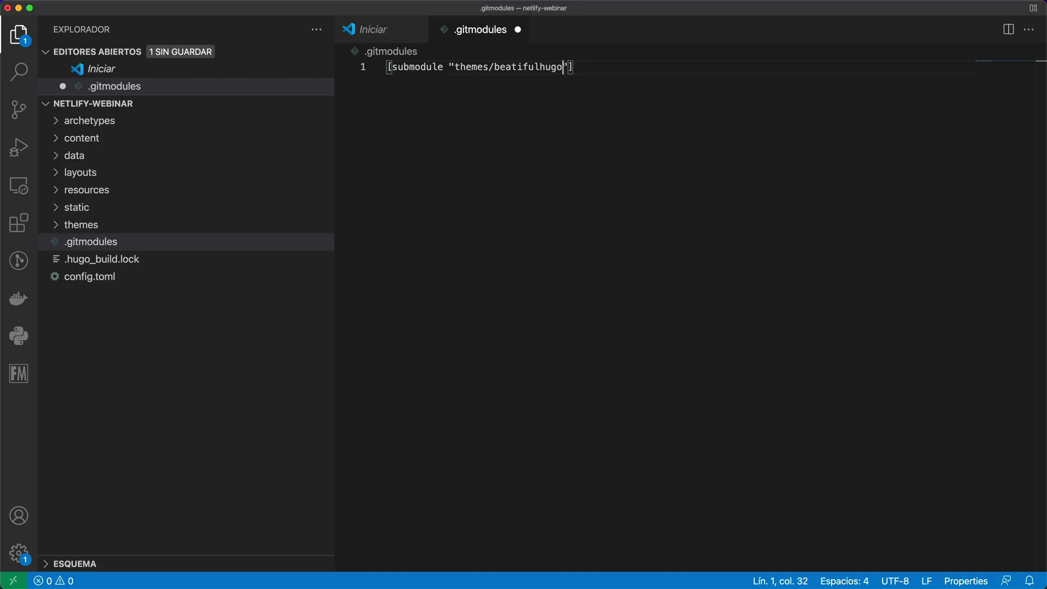
pyautogui.doubleClick(538, 68)
pyautogui.press('super+v')
# Add an indented second line to .gitmodules reading path = themes/beautifulhugo.
pyautogui.click(620, 69)
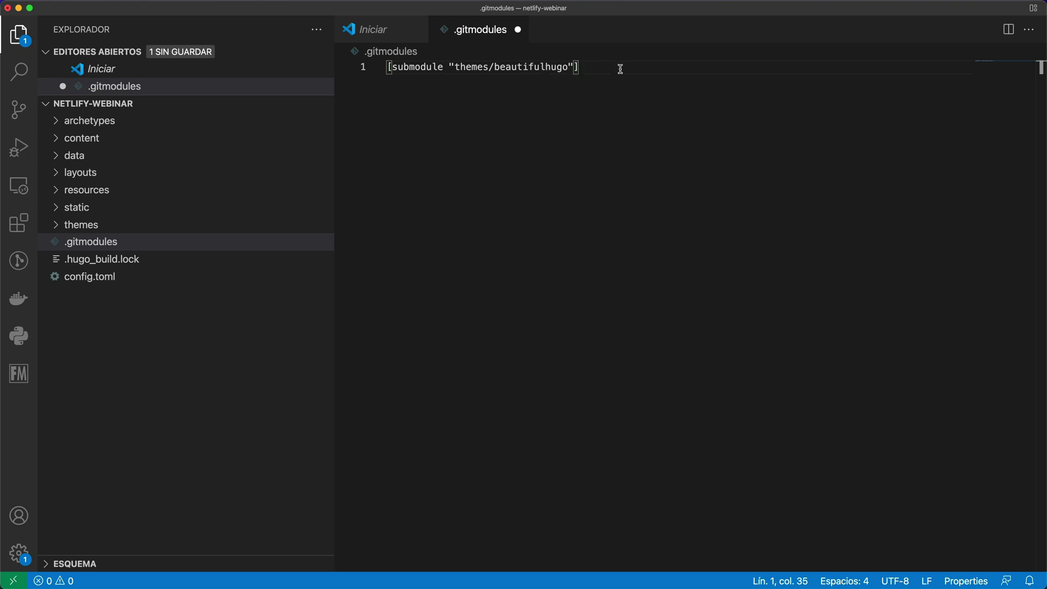
pyautogui.press('Return')
pyautogui.press('Tab')
pyautogui.write('p')
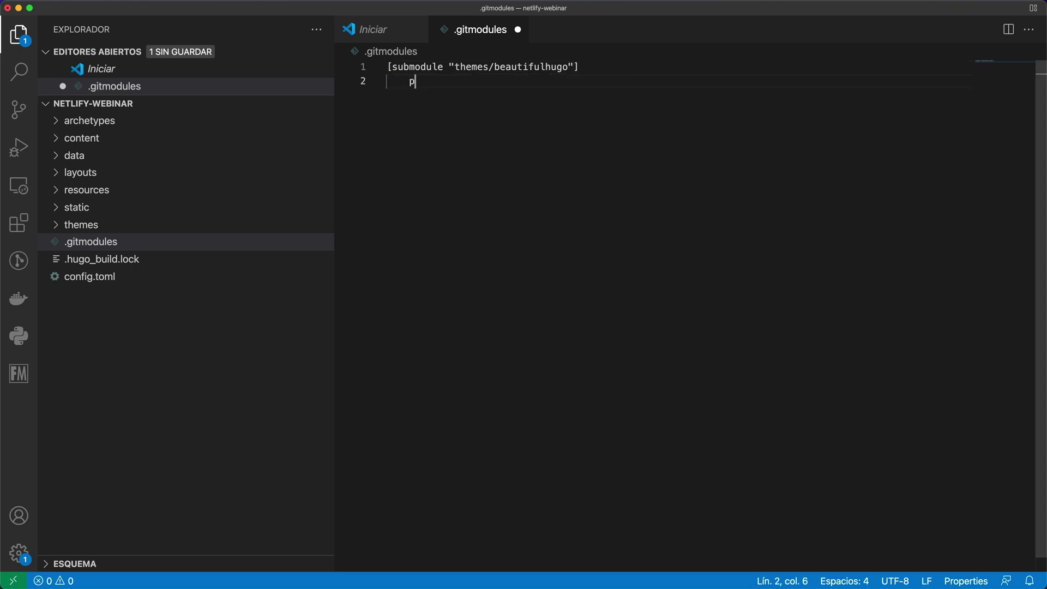
pyautogui.write('ath =')
pyautogui.write(' th')
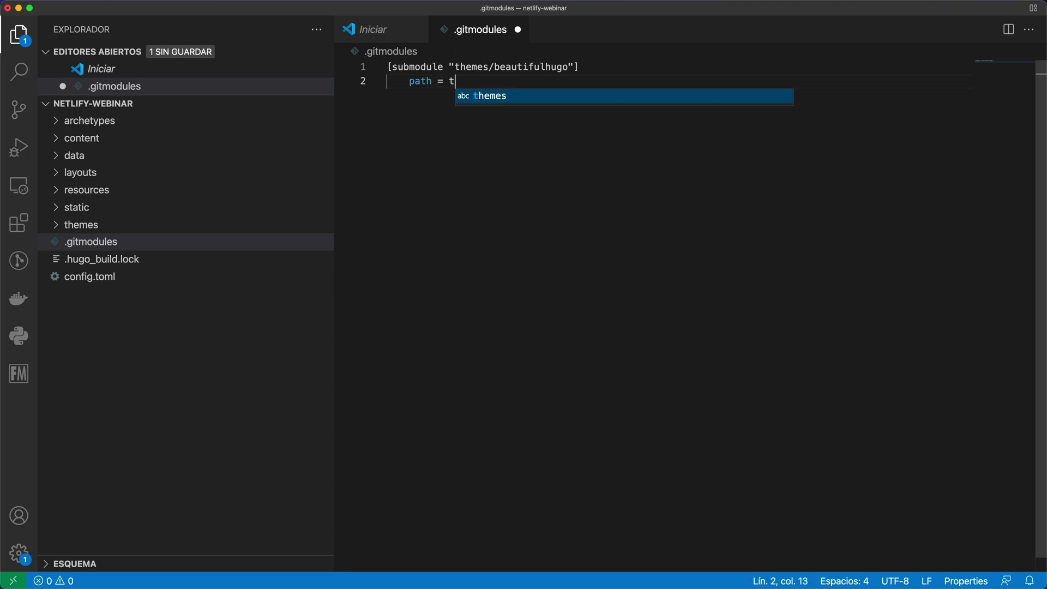
pyautogui.write('emes/')
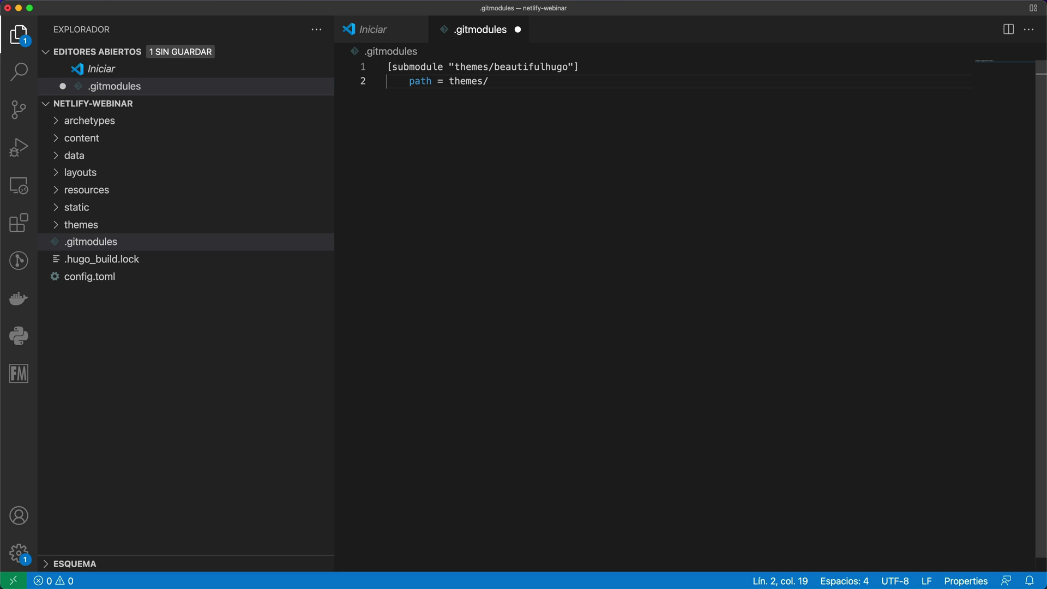
pyautogui.press('super+v')
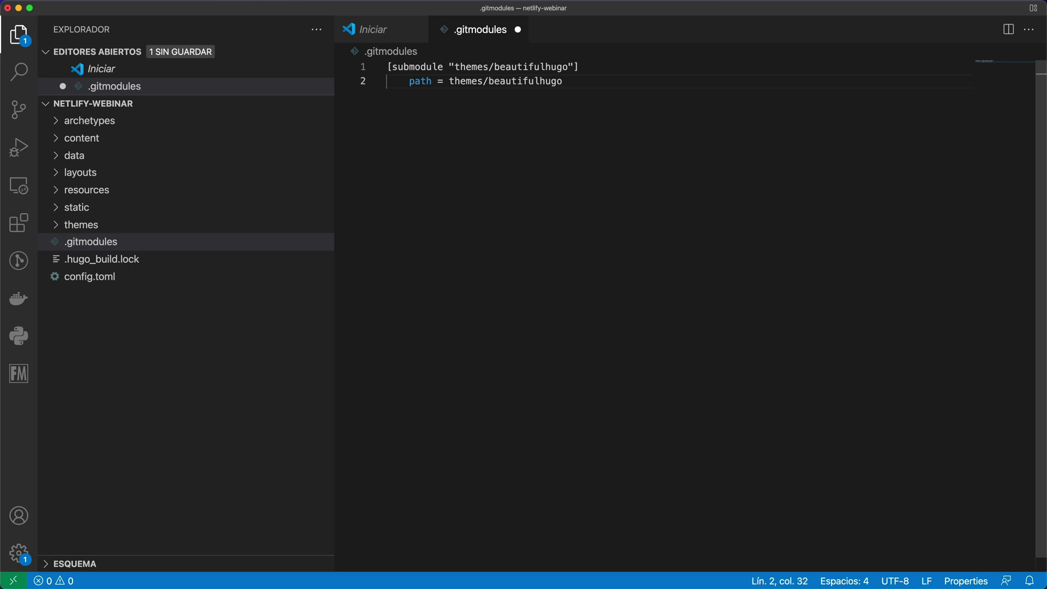
pyautogui.press('Return')
pyautogui.write('url ')
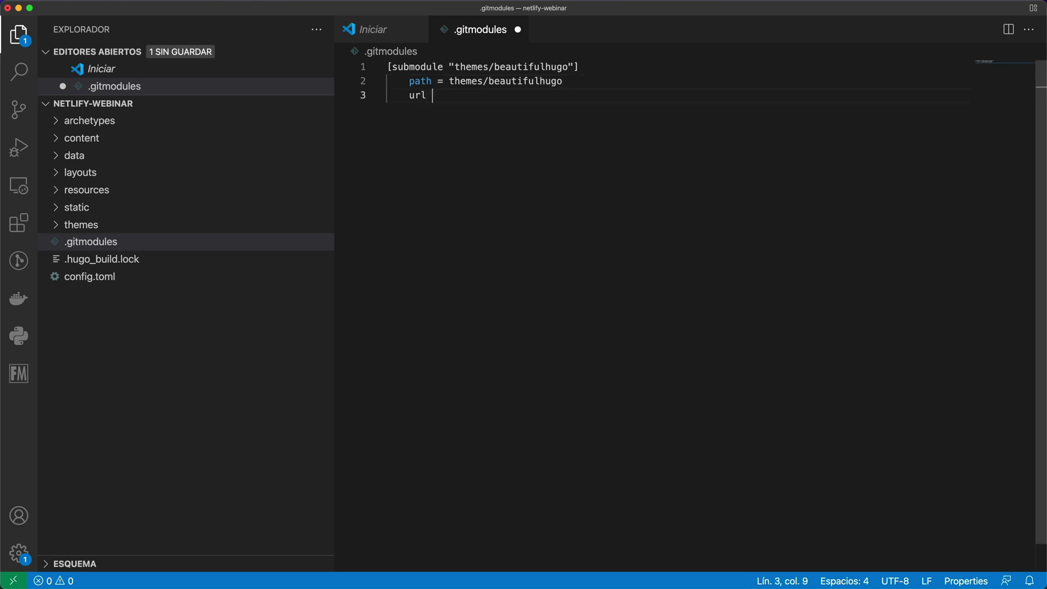
pyautogui.write('=')
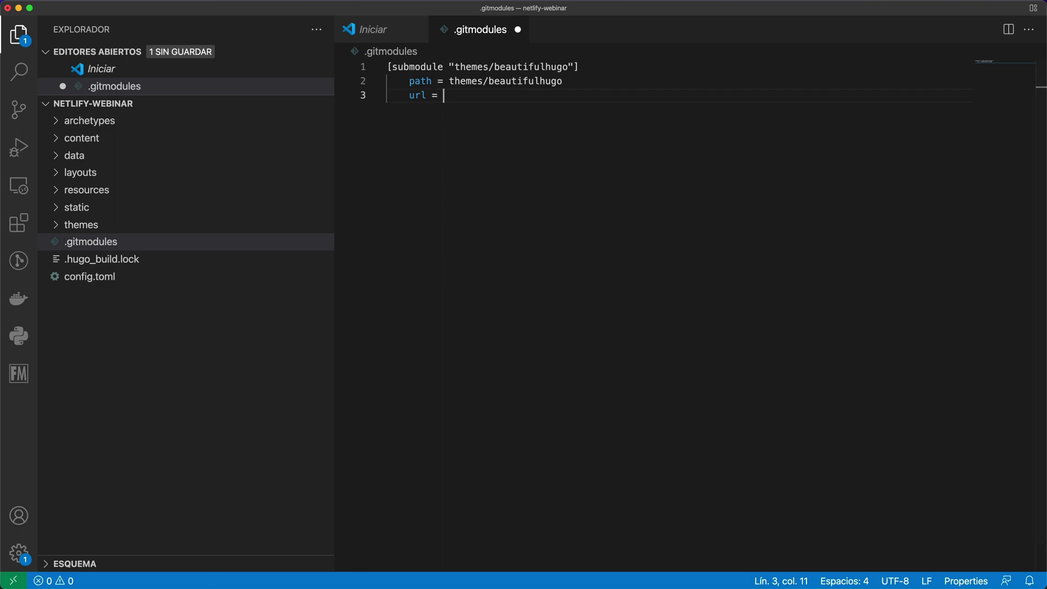
pyautogui.press('super+Tab')
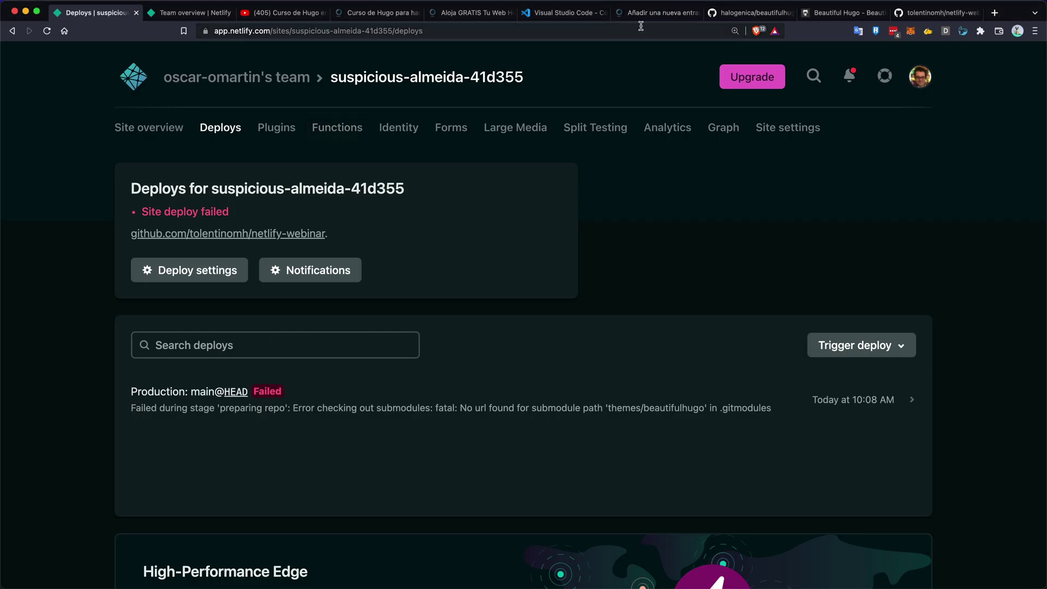
pyautogui.click(843, 14)
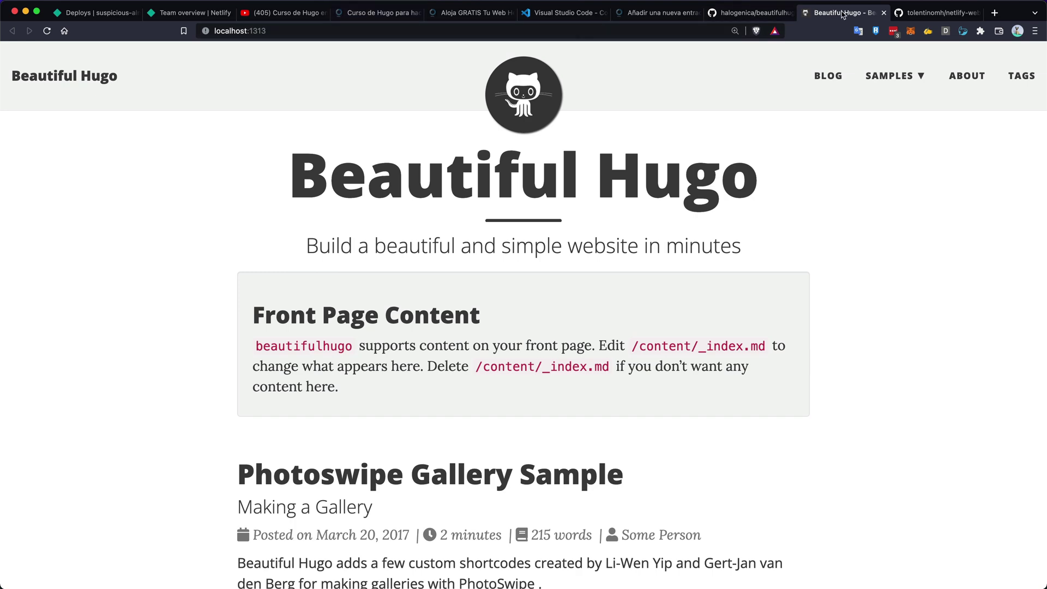
pyautogui.click(752, 12)
pyautogui.click(237, 31)
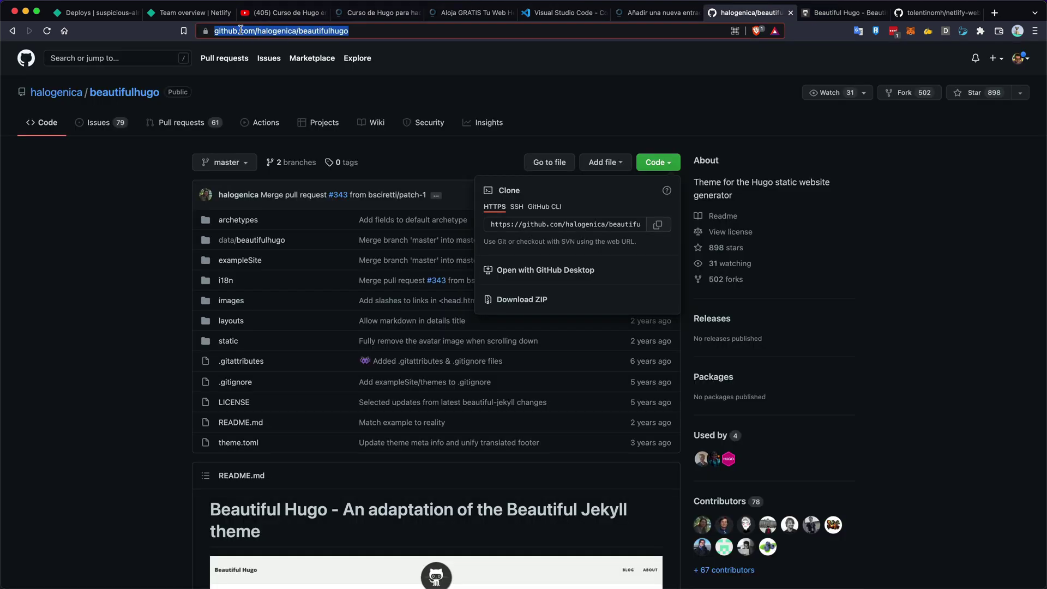
pyautogui.rightClick(241, 30)
pyautogui.click(259, 101)
pyautogui.press('super+Tab')
pyautogui.press('super+v')
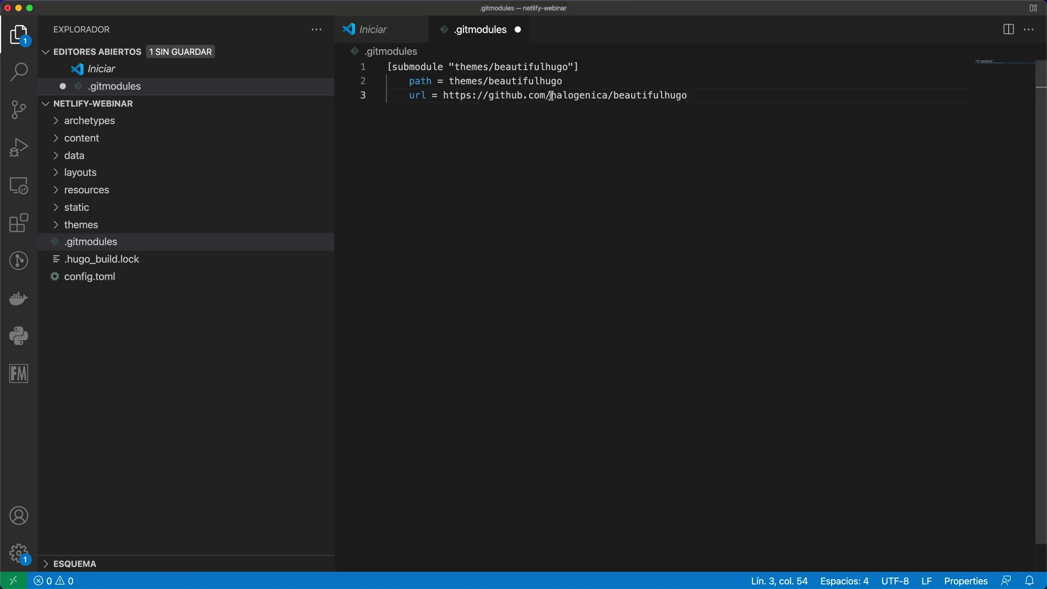
pyautogui.press('super+s')
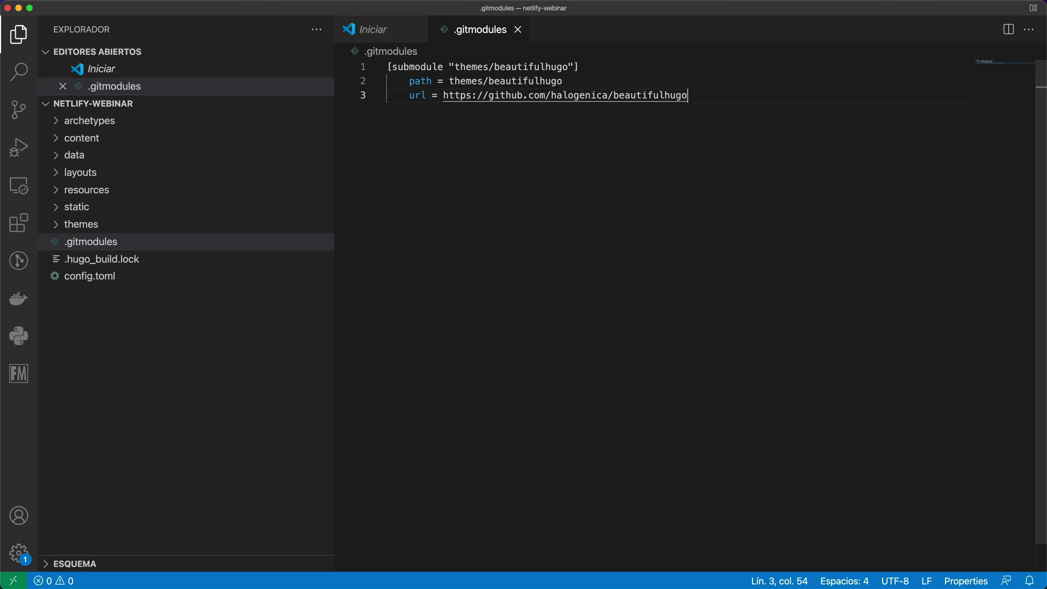
# Switch to the terminal session of the netlify-webinar project.
pyautogui.press('super+Tab')
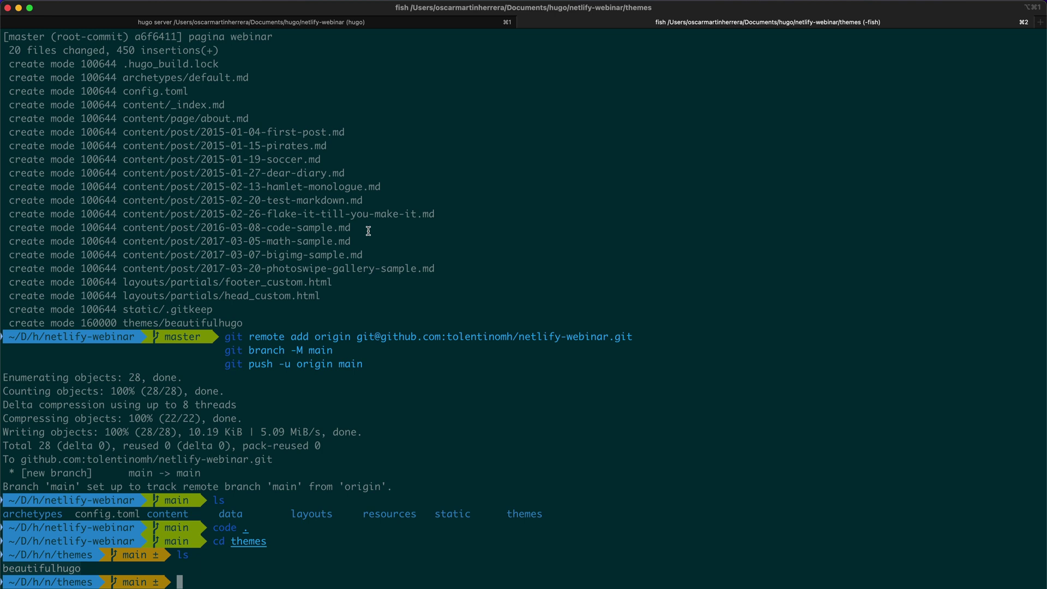
pyautogui.write('git statu')
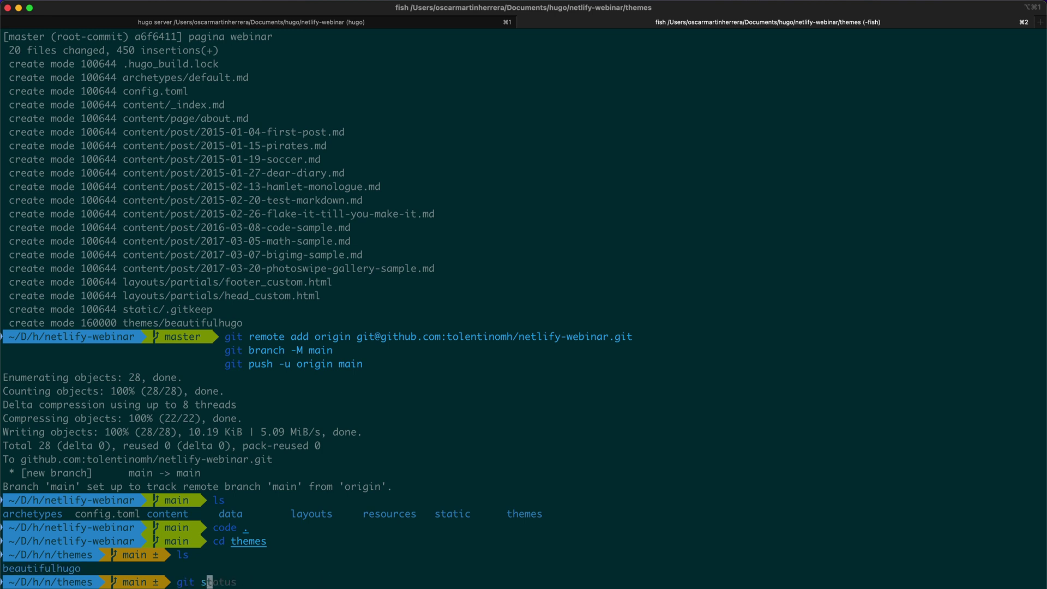
pyautogui.press('BackSpace')
pyautogui.press('BackSpace')
pyautogui.press('BackSpace')
pyautogui.press('BackSpace')
pyautogui.press('BackSpace')
pyautogui.press('BackSpace')
pyautogui.press('BackSpace')
pyautogui.press('BackSpace')
pyautogui.press('BackSpace')
# Go up one level to the netlify-webinar folder and check the repository with git status.
pyautogui.write('cd ..')
pyautogui.press('Return')
pyautogui.write('git status')
pyautogui.press('Return')
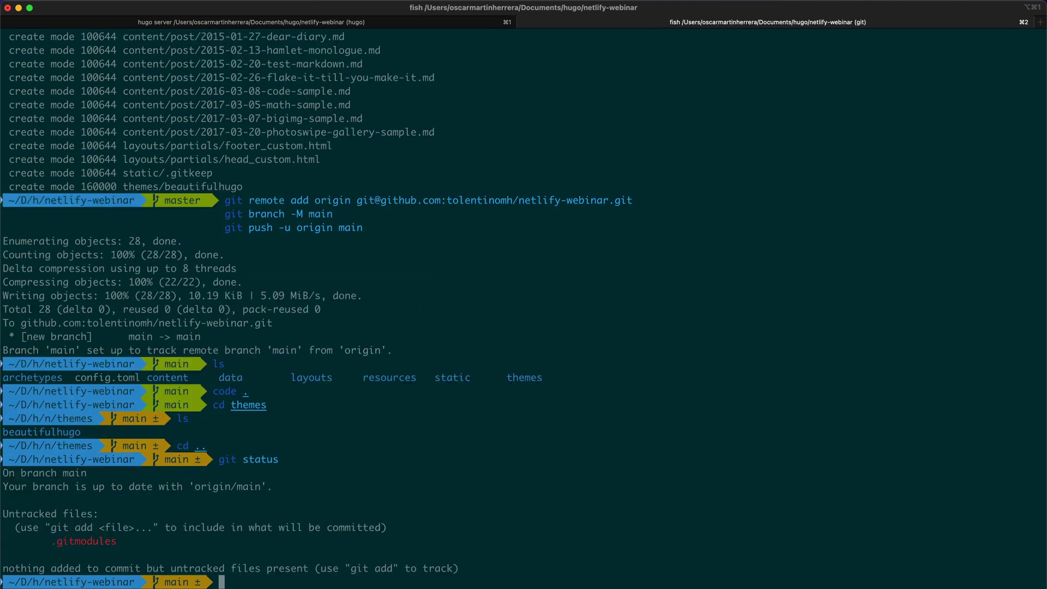
# Stage and commit all changes with the message "añadido gitmodules", and push the commit to the remote repository.
pyautogui.write('git')
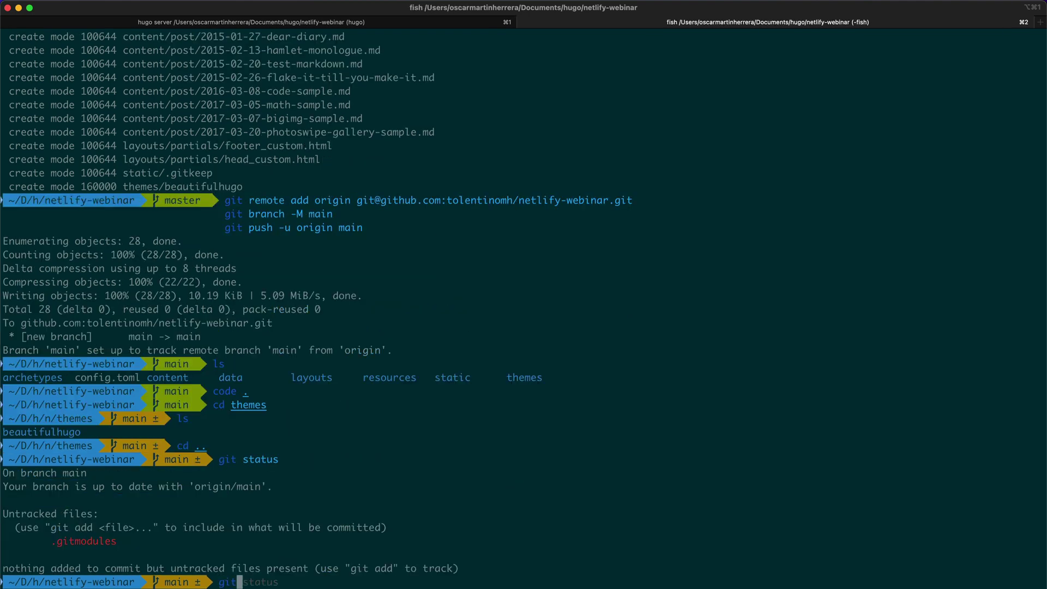
pyautogui.write(' add .')
pyautogui.press('Return')
pyautogui.write('git ')
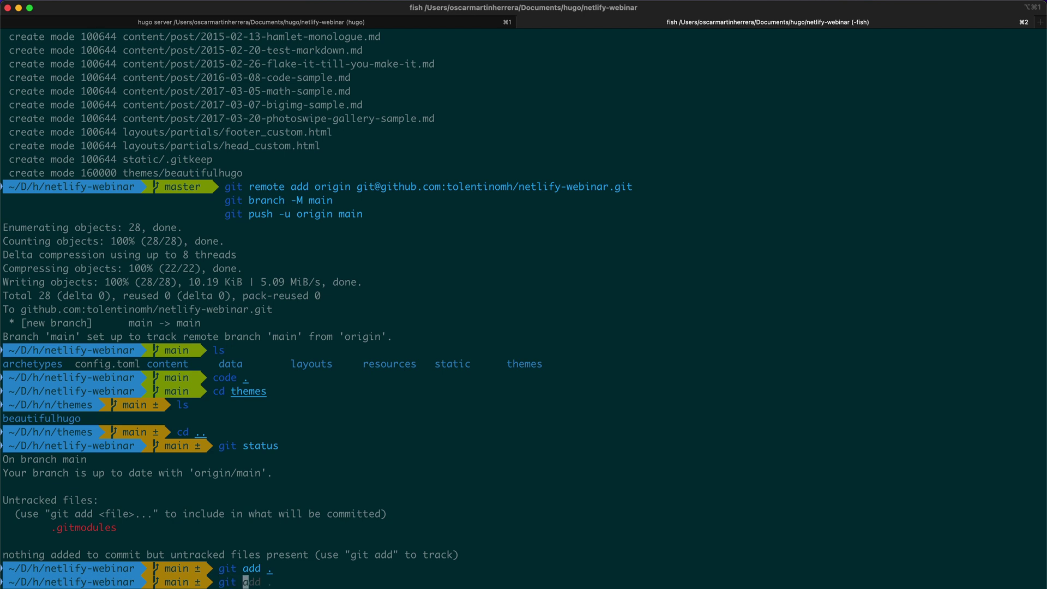
pyautogui.write('commit -m "')
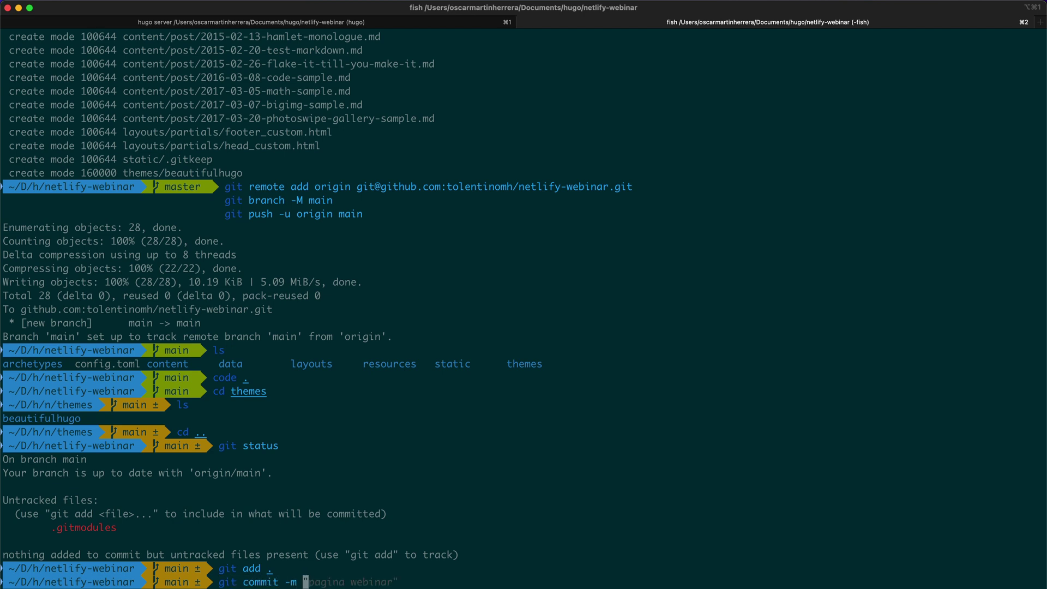
pyautogui.write('añadido gitmodules"')
pyautogui.press('Return')
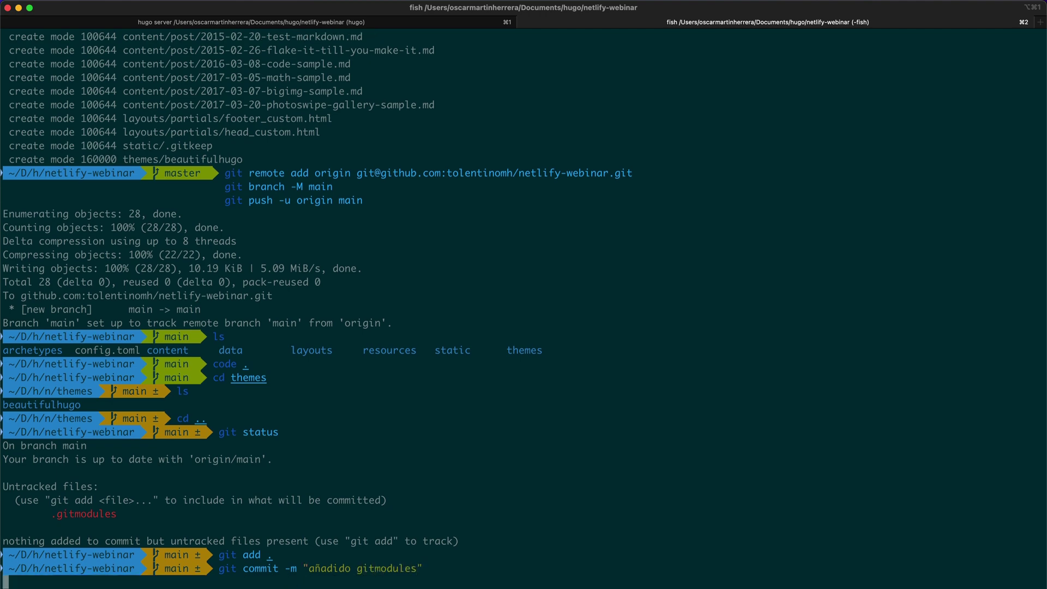
pyautogui.write('git push')
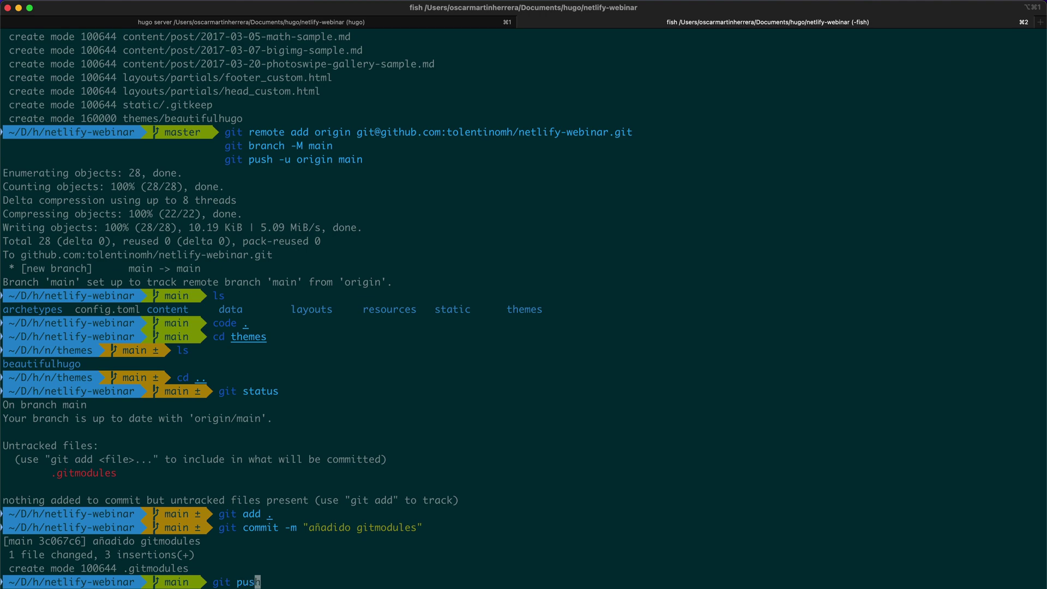
pyautogui.press('Return')
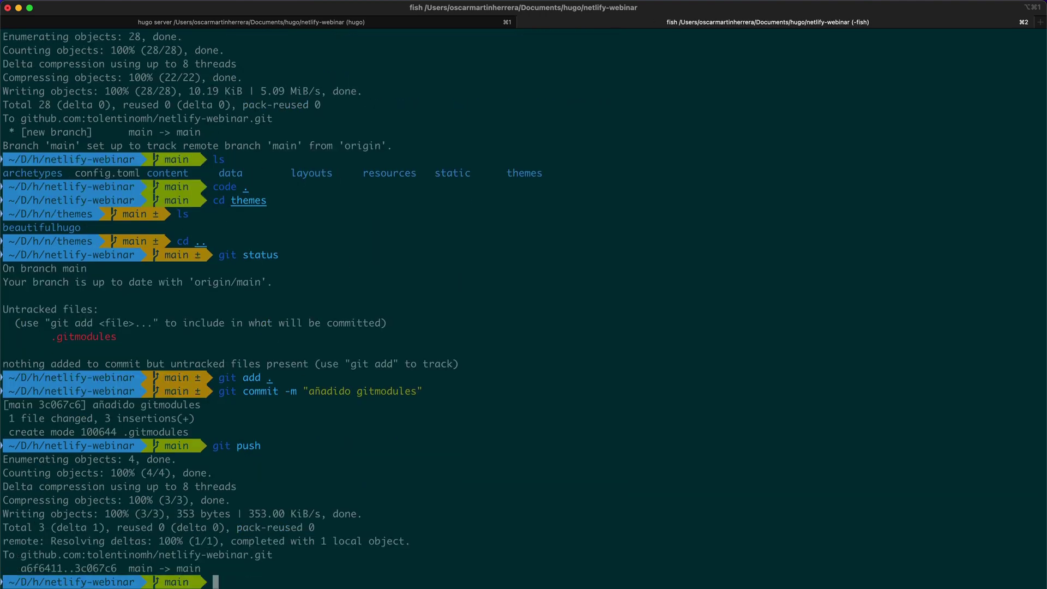
# Switch to the browser and reload the site's Netlify deploys page to check the new deploy's status.
pyautogui.press('super+Tab')
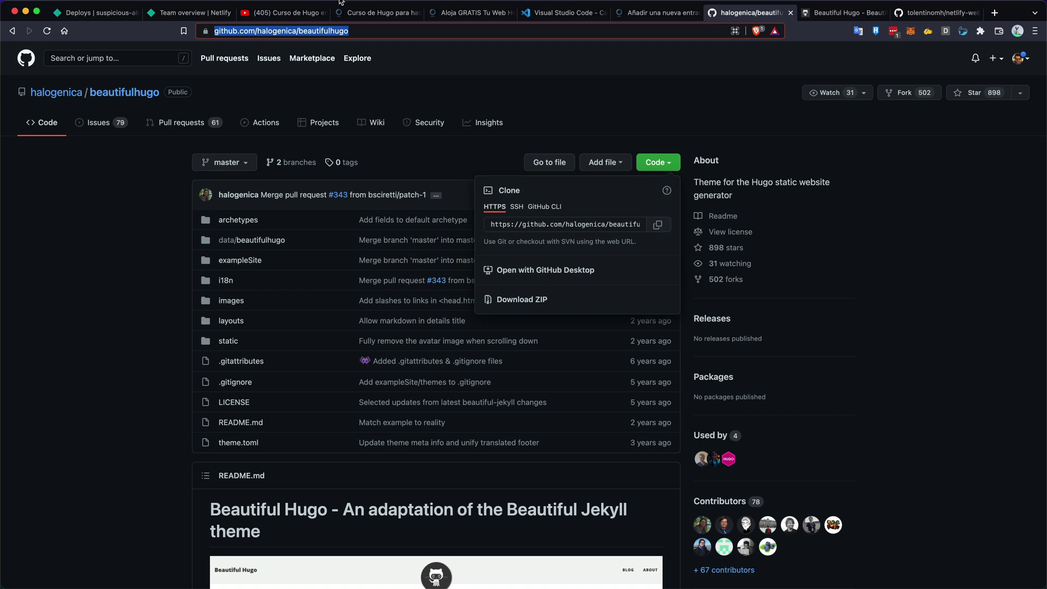
pyautogui.click(98, 12)
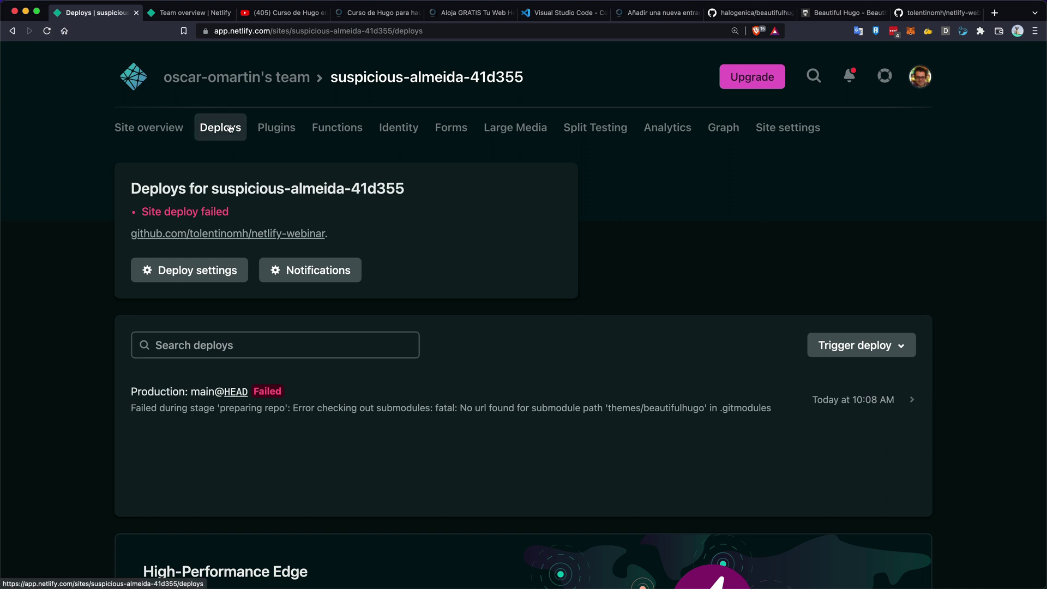
pyautogui.click(47, 31)
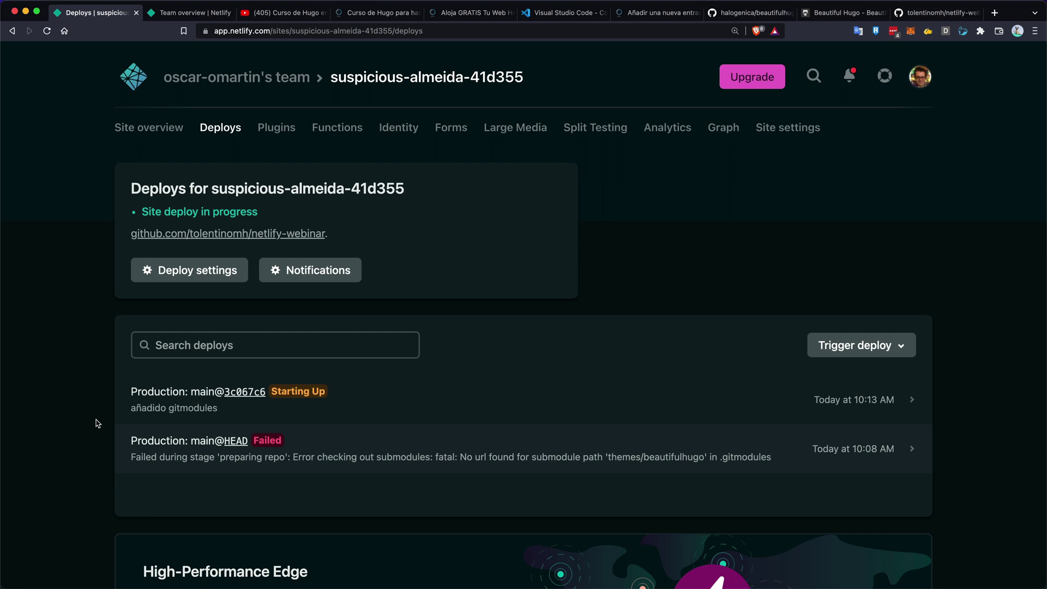
pyautogui.click(48, 31)
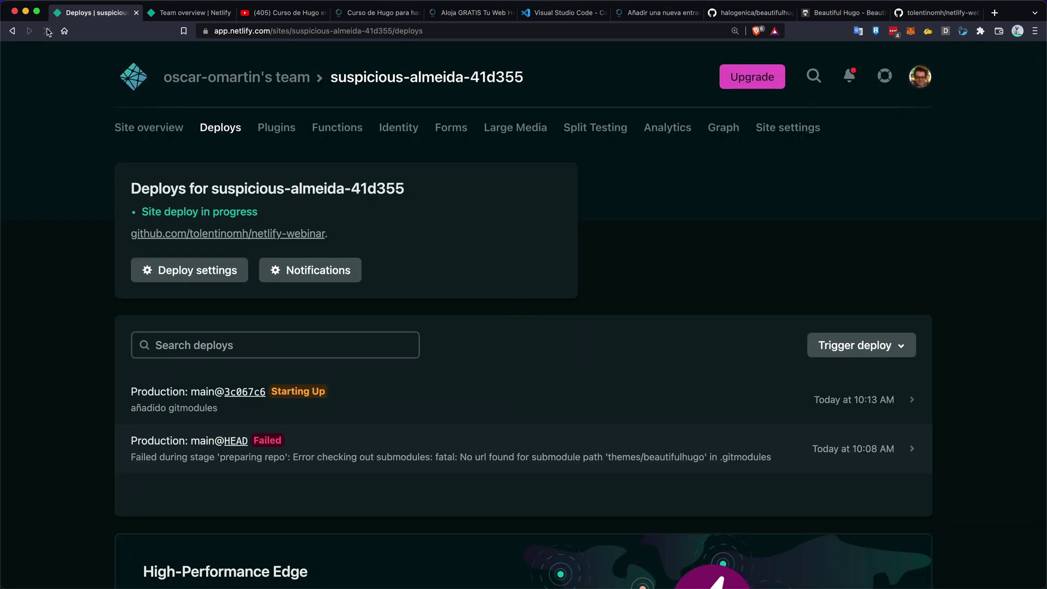
# Examine the deploy log of the production deploy "añadido gitmodules", and return to the deploys list to refresh its status.
pyautogui.click(356, 397)
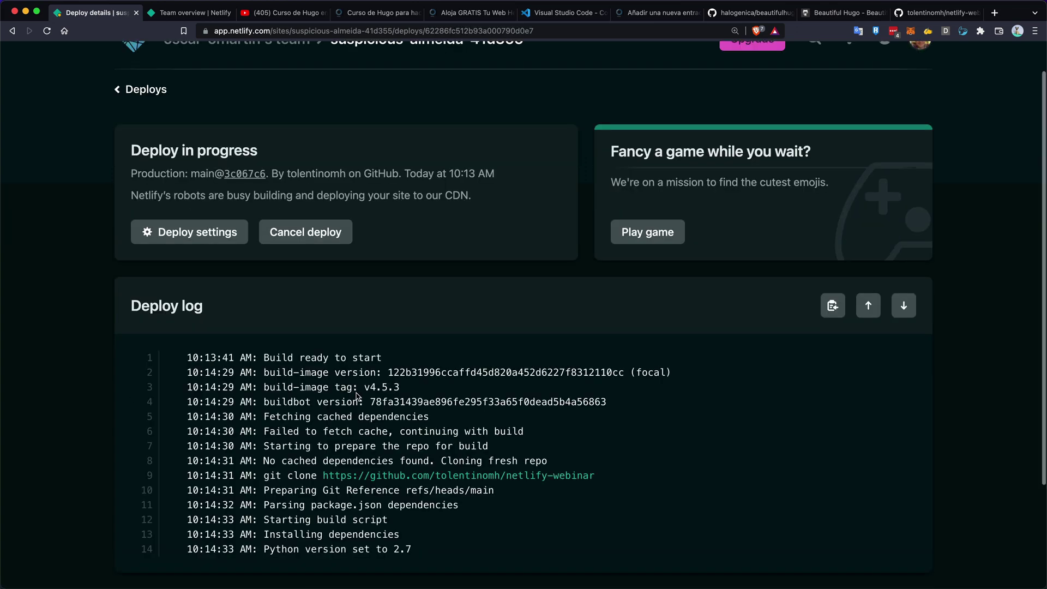
pyautogui.scroll(-2, 306, 436)
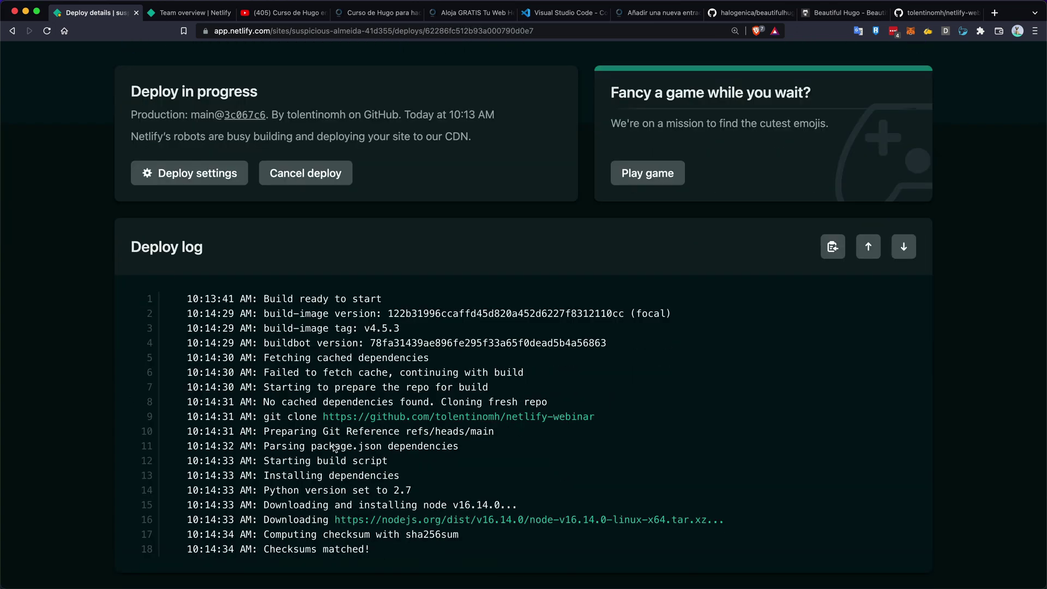
pyautogui.scroll(2, 261, 126)
pyautogui.click(142, 129)
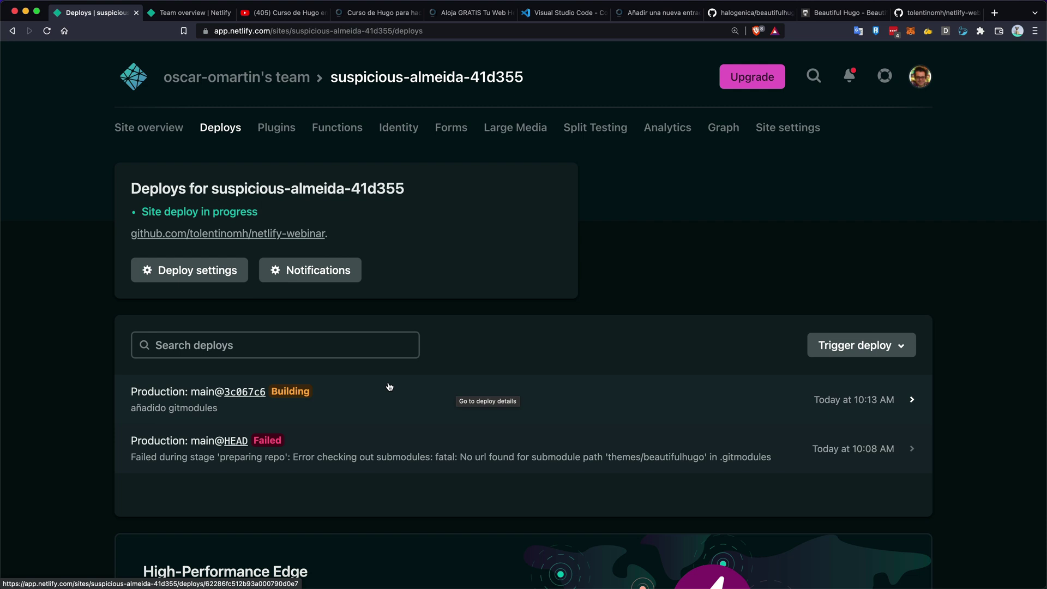
pyautogui.click(46, 32)
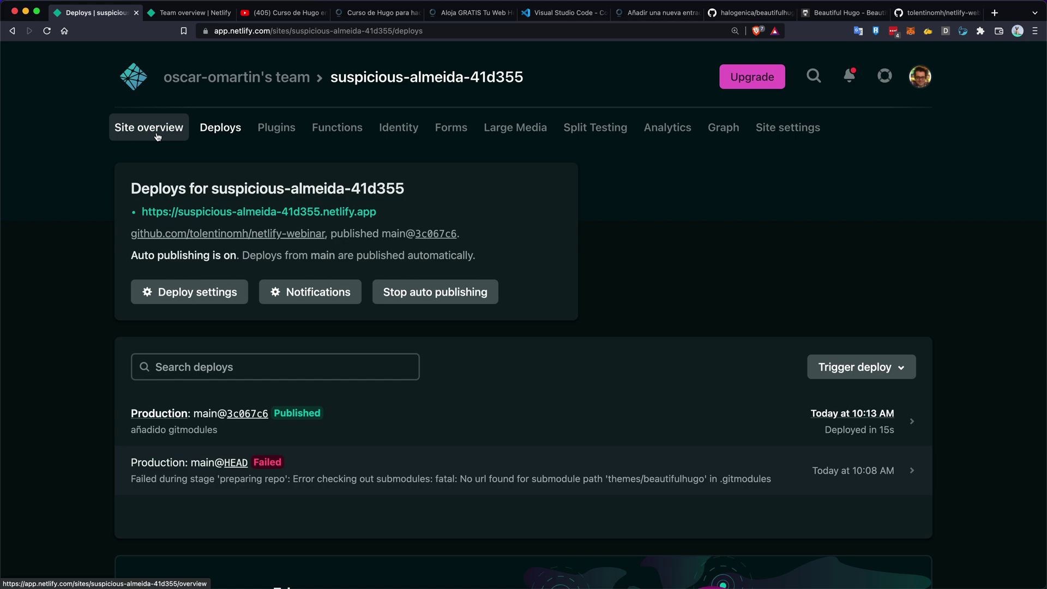
# Open the published site suspicious-almeida-41d355.netlify.app and copy its address.
pyautogui.click(284, 212)
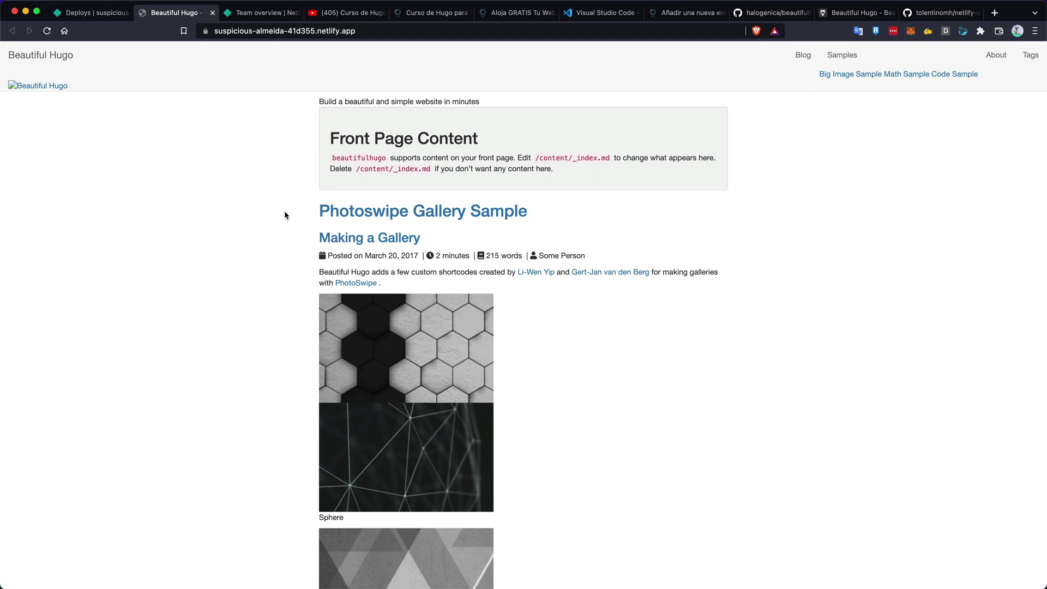
pyautogui.click(268, 33)
pyautogui.press('super+c')
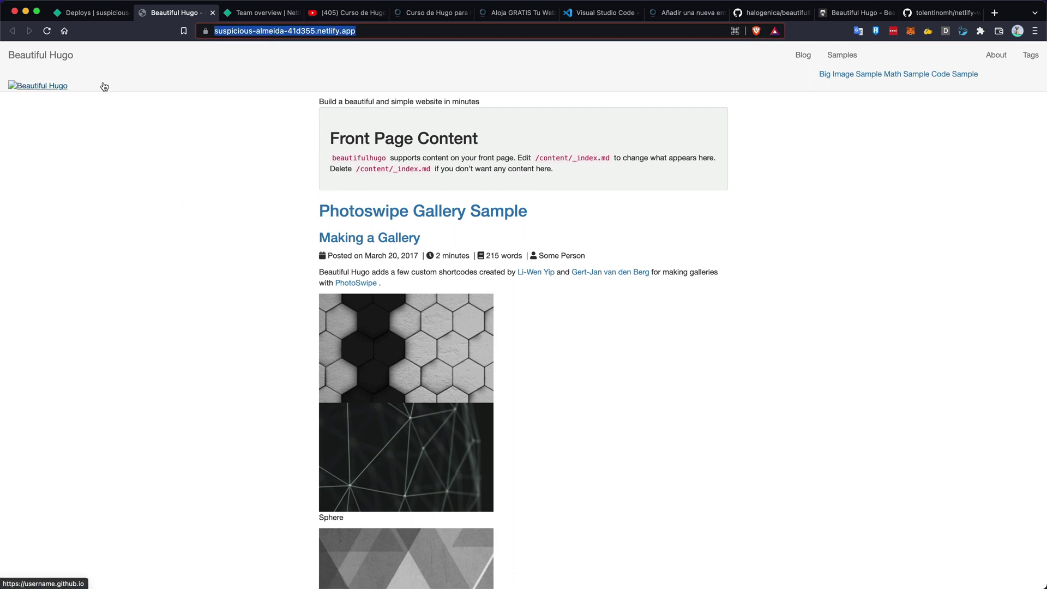
# Compare the local version of the site at localhost:1313 with the published Netlify page.
pyautogui.click(835, 18)
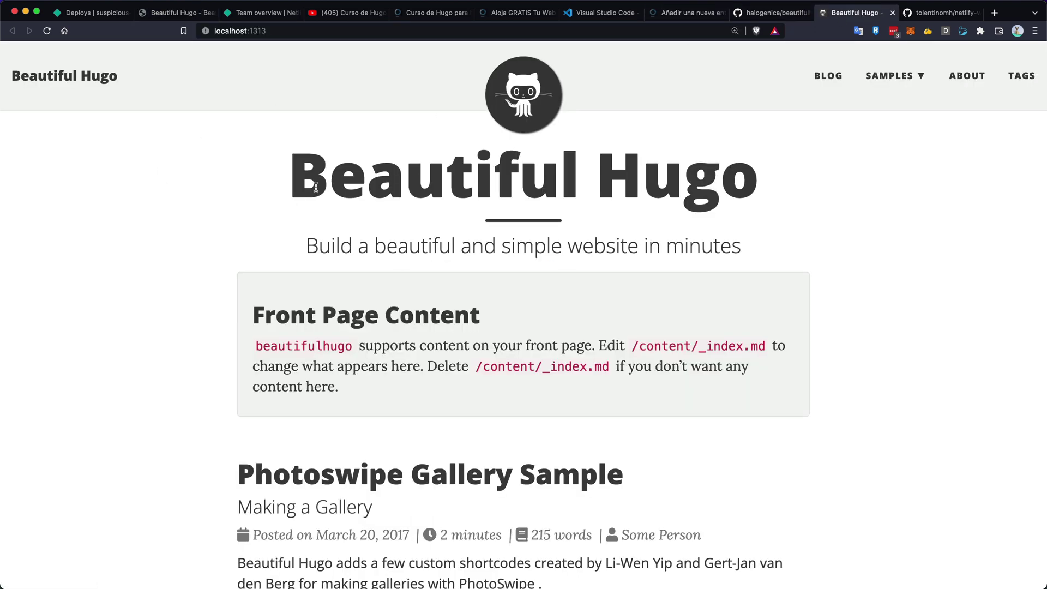
pyautogui.click(174, 12)
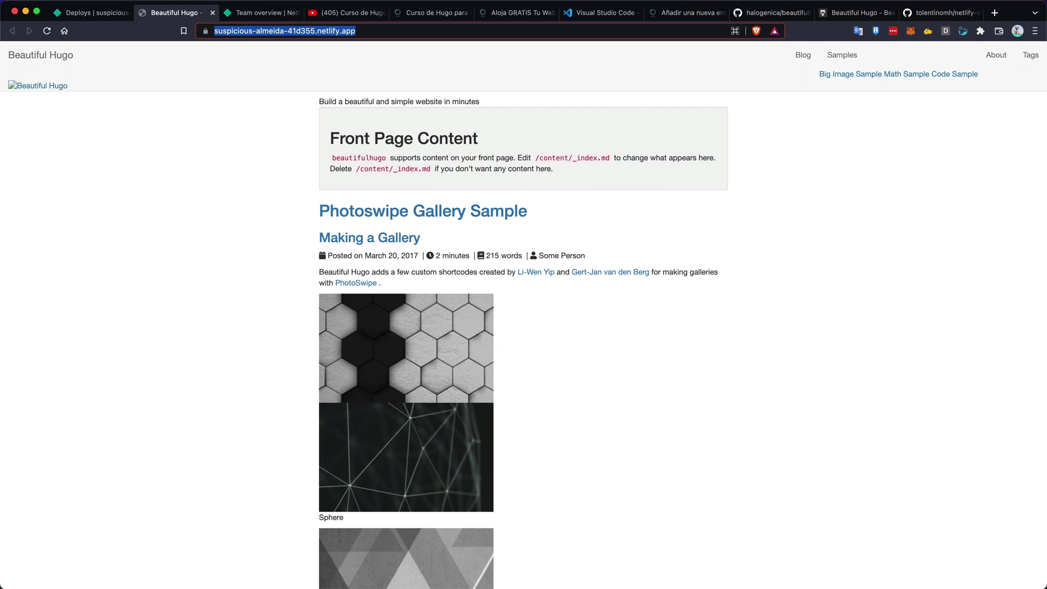
pyautogui.press('super+Tab')
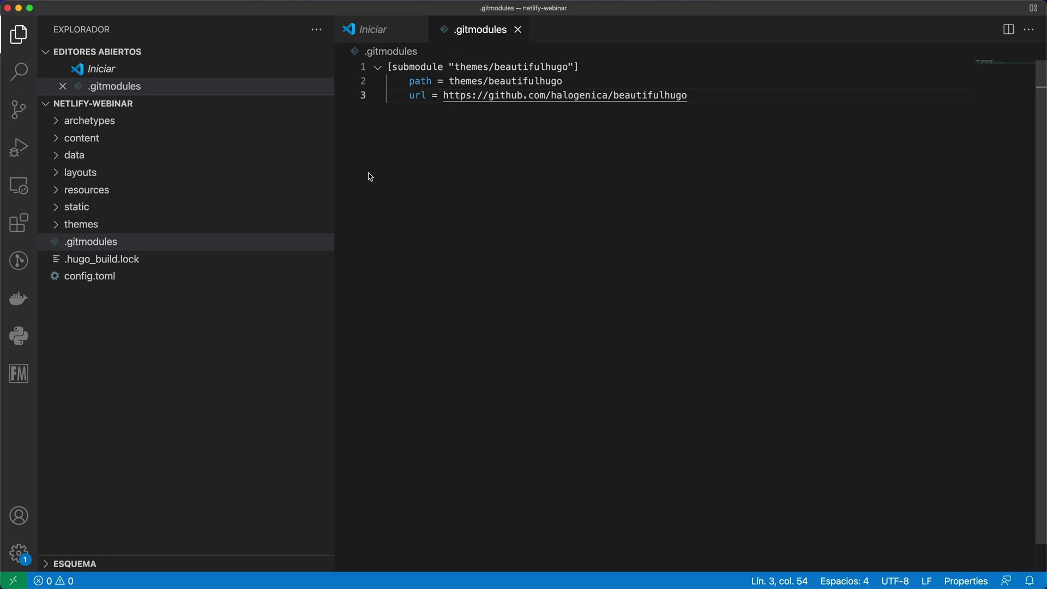
pyautogui.click(98, 279)
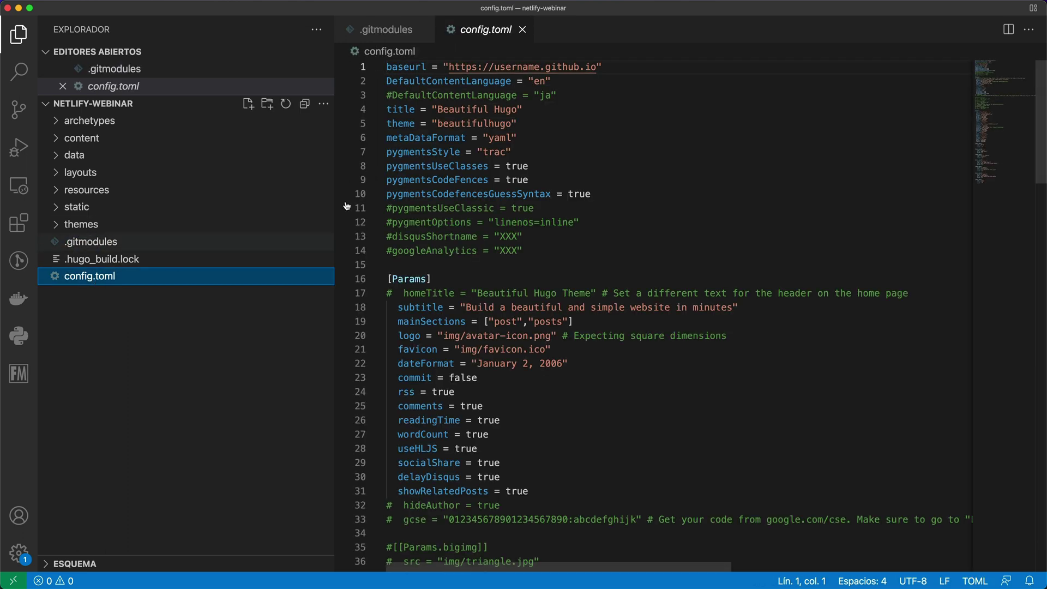
pyautogui.moveTo(597, 68); pyautogui.dragTo(448, 69)
pyautogui.press('super+v')
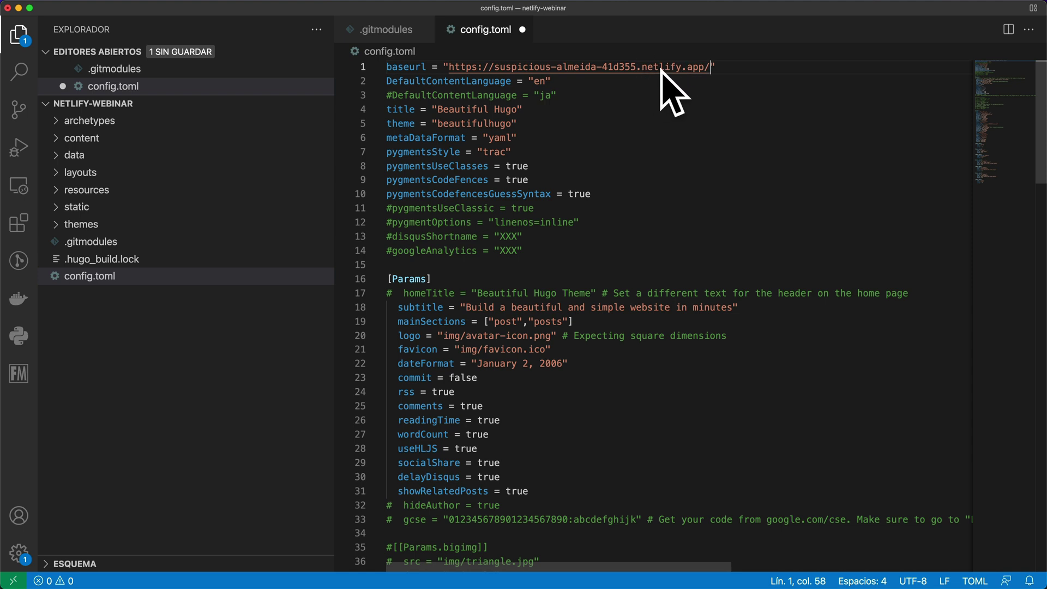
pyautogui.press('super+s')
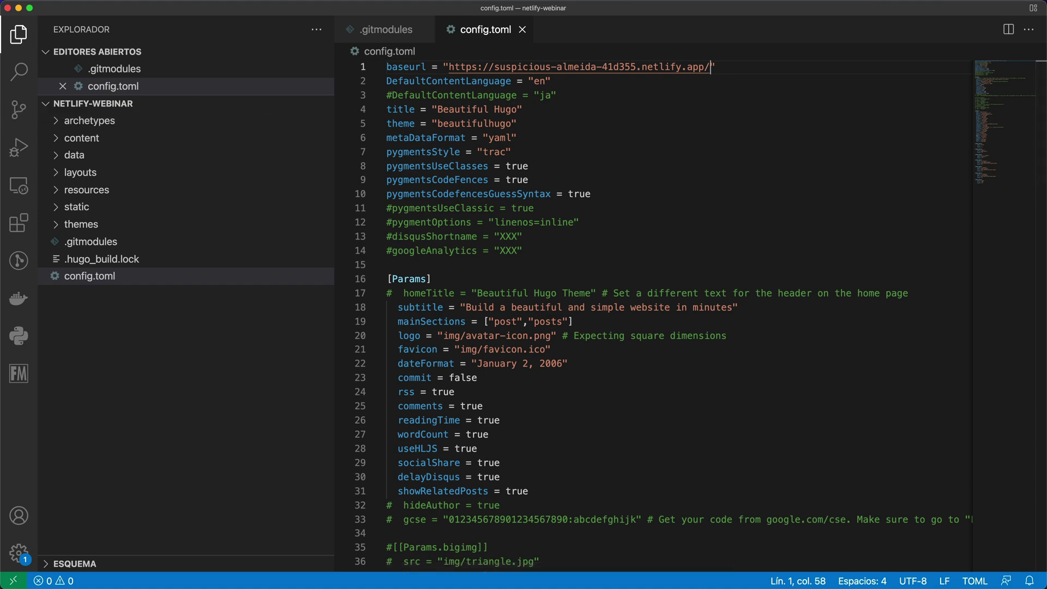
# Switch to the terminal, check the repository with git status and stage all changes with git add.
pyautogui.press('super+Tab')
pyautogui.write('git status')
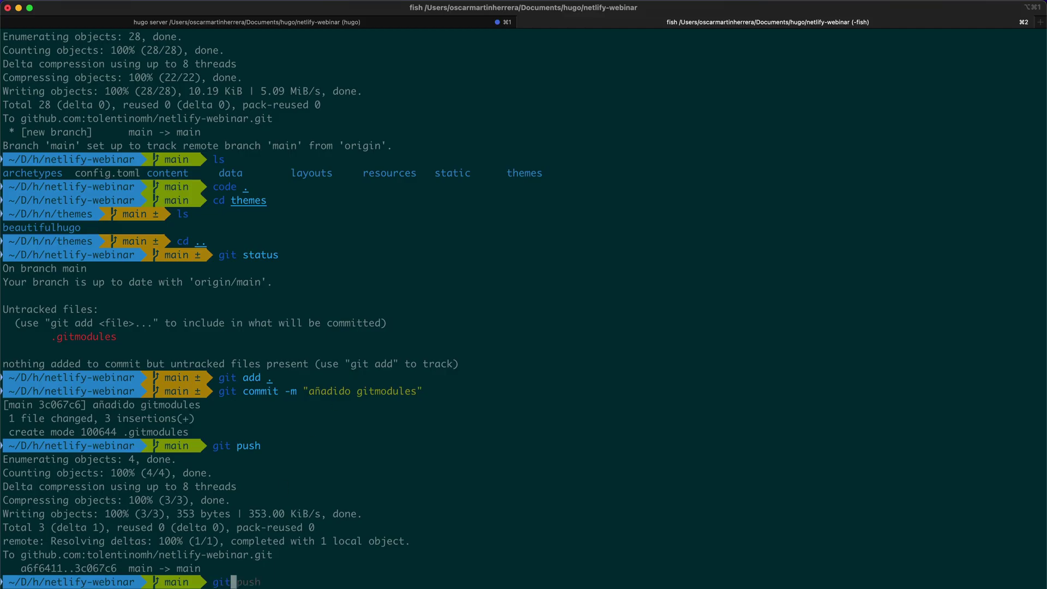
pyautogui.press('Return')
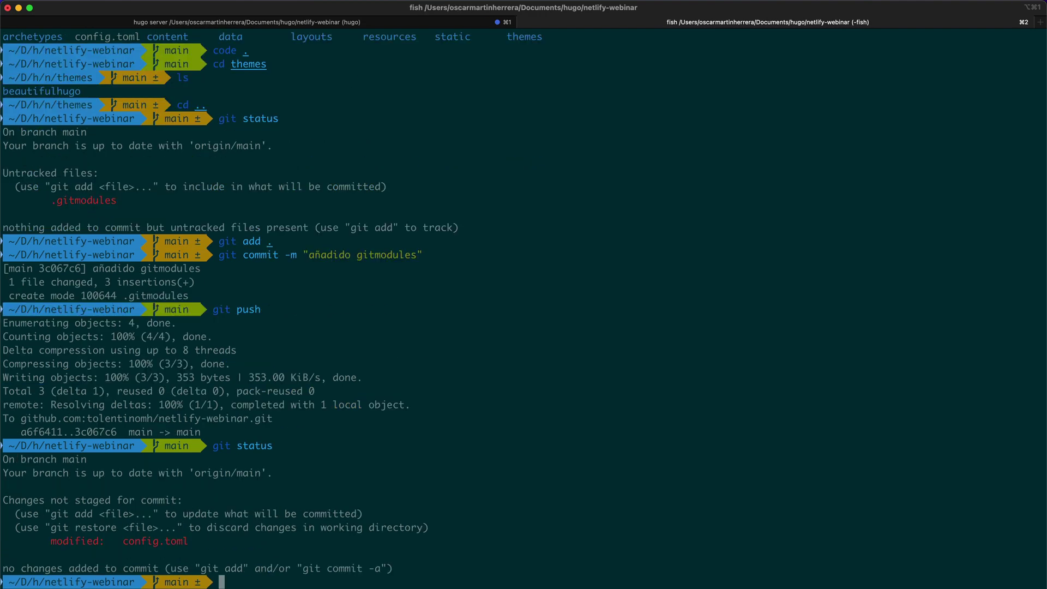
pyautogui.write('git add .')
pyautogui.press('Return')
# Commit the staged change with the message "cambiado el dominio" and push it to the remote repository.
pyautogui.write('git')
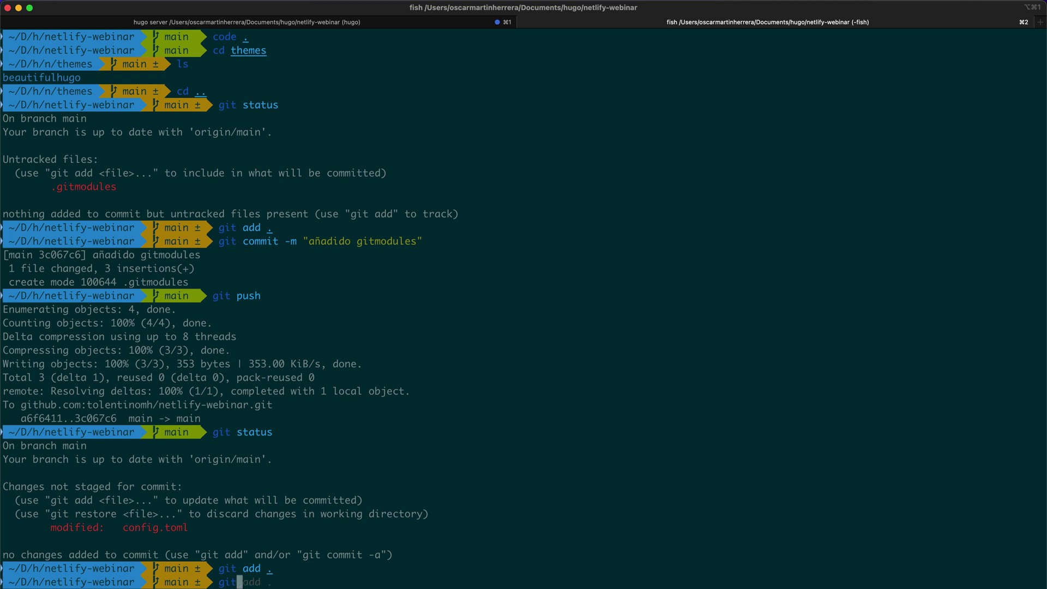
pyautogui.write(' commit -')
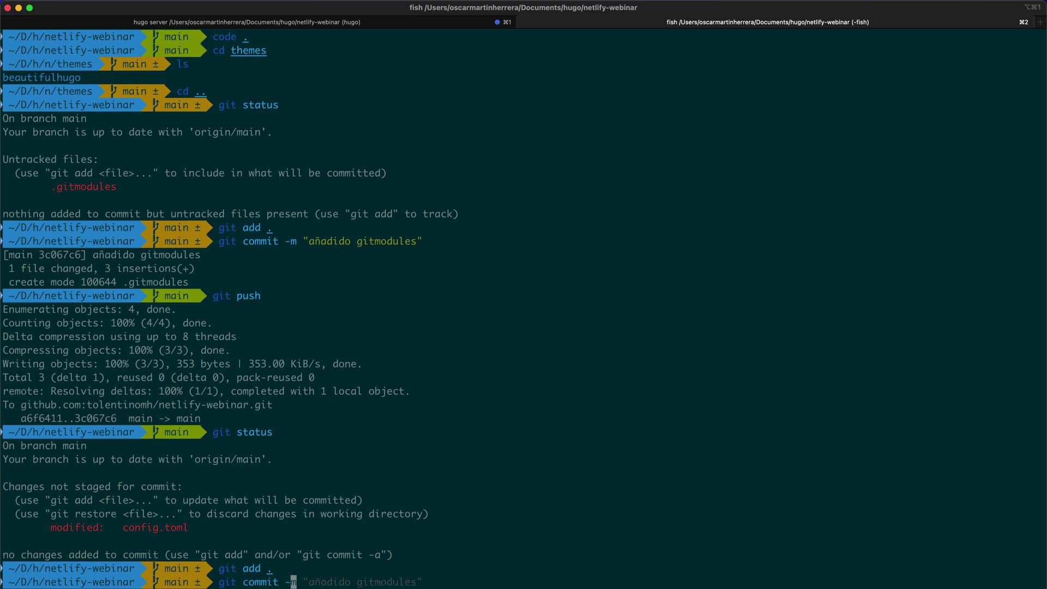
pyautogui.write('m "')
pyautogui.write('can')
pyautogui.write('biado el dominio')
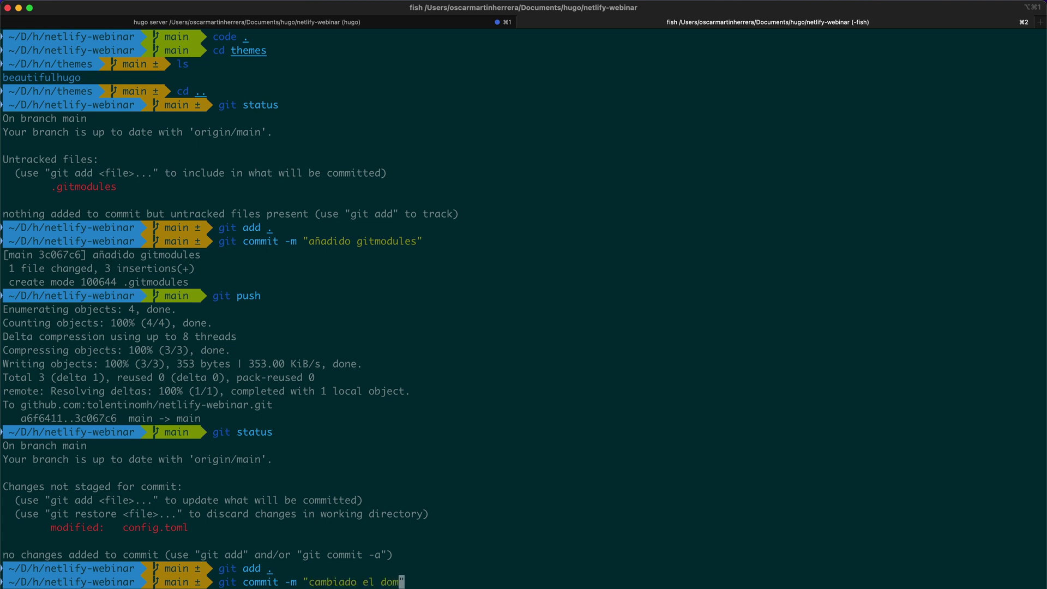
pyautogui.press('Return')
pyautogui.write('git push')
pyautogui.press('Return')
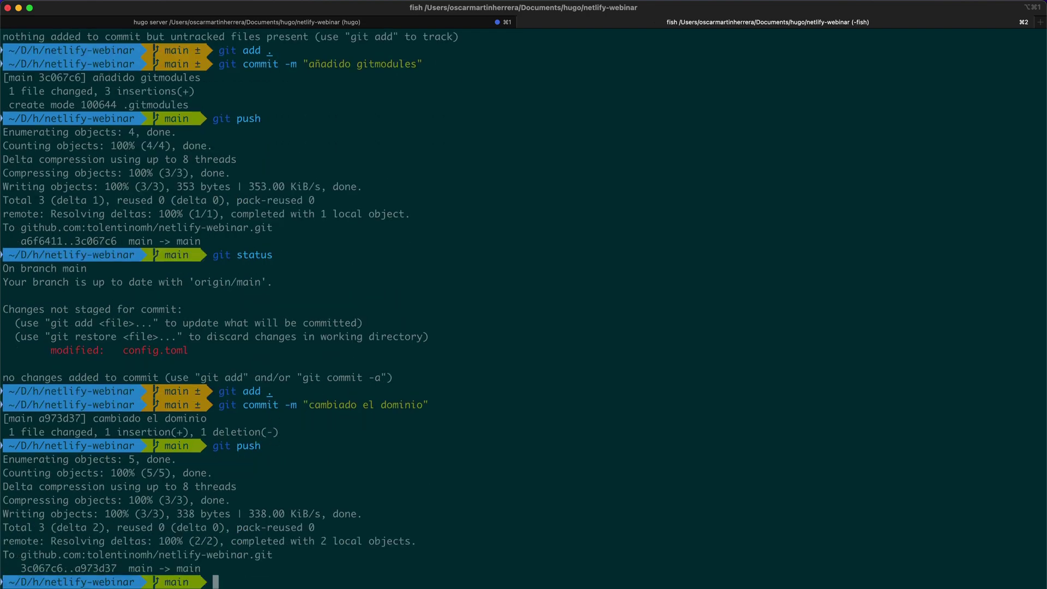
# Switch to the browser and keep refreshing the site's Netlify deploys page to follow the "cambiado el dominio" deploy.
pyautogui.press('super+Tab')
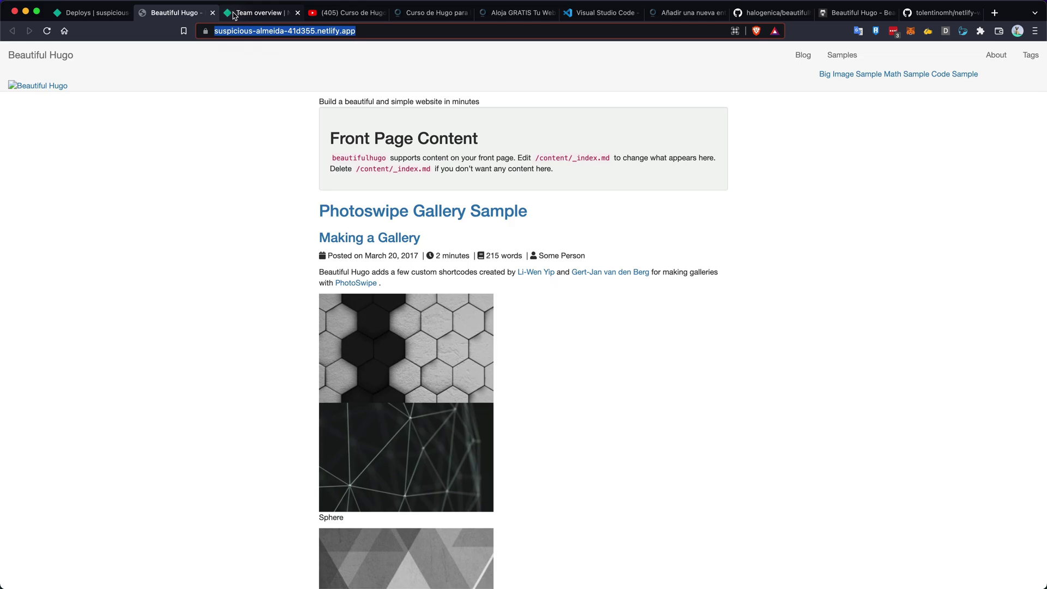
pyautogui.click(81, 12)
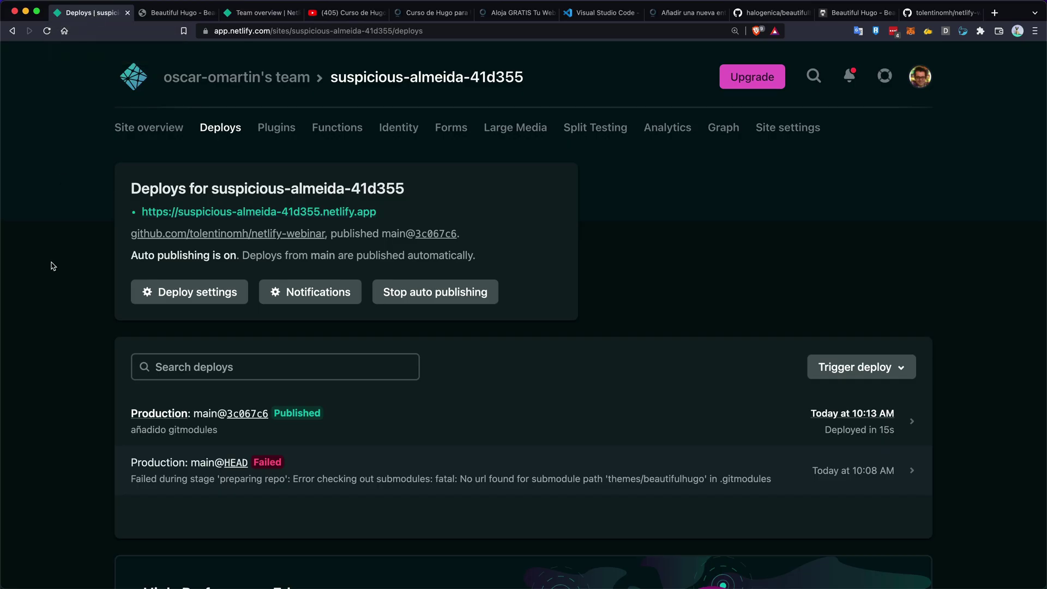
pyautogui.click(47, 31)
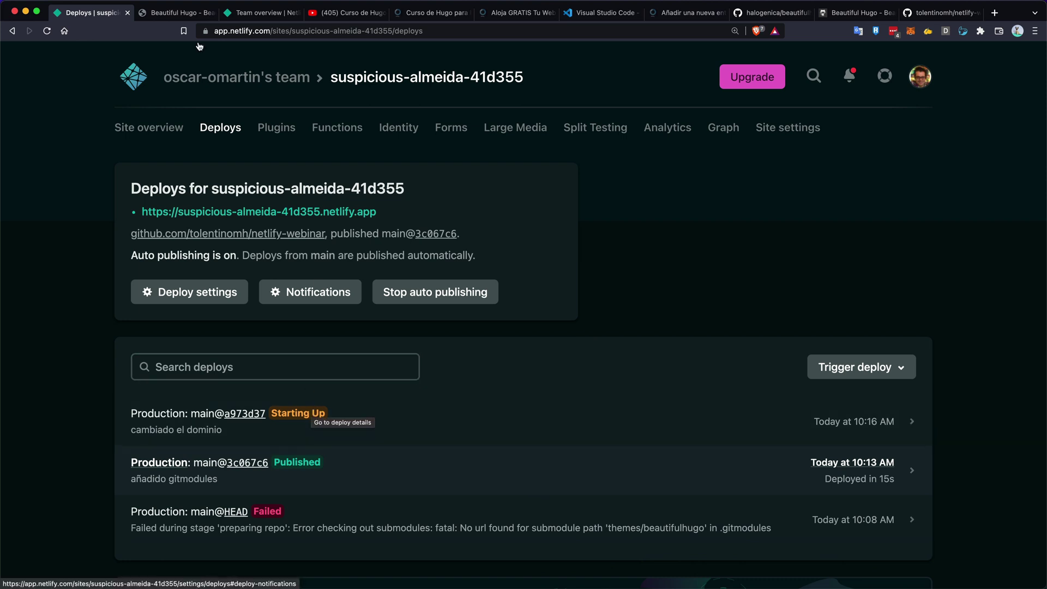
pyautogui.hotkey('ctrl', 'Tab')
pyautogui.hotkey('ctrl', 'shift', 'Tab')
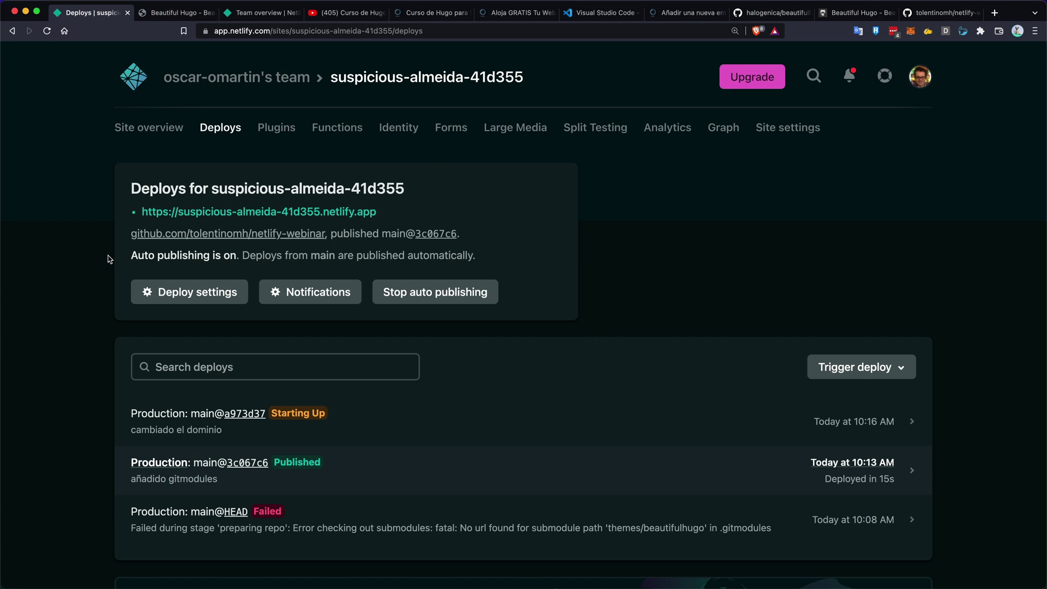
pyautogui.click(47, 31)
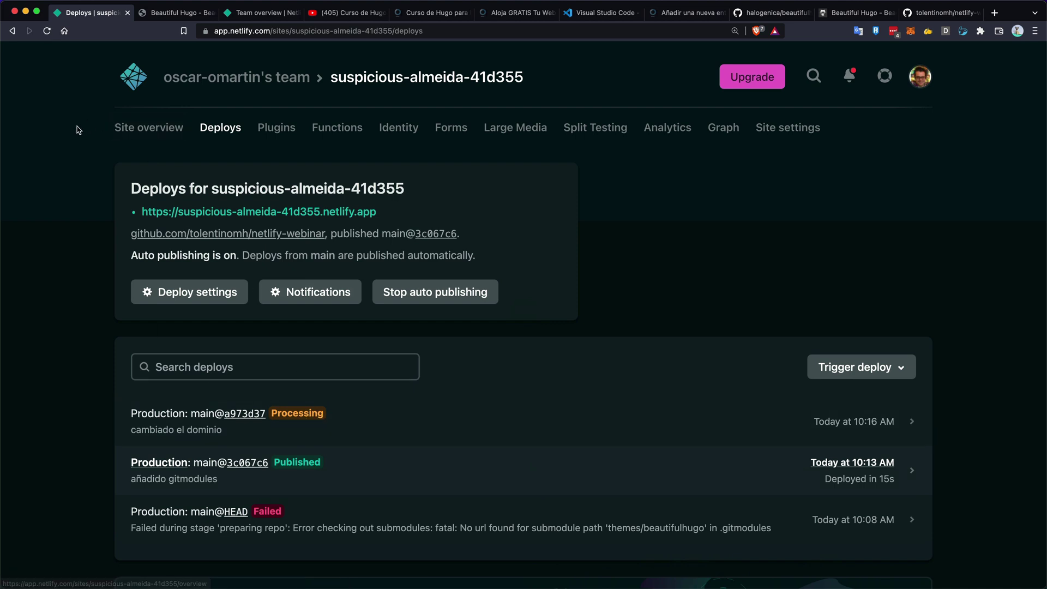
pyautogui.click(47, 31)
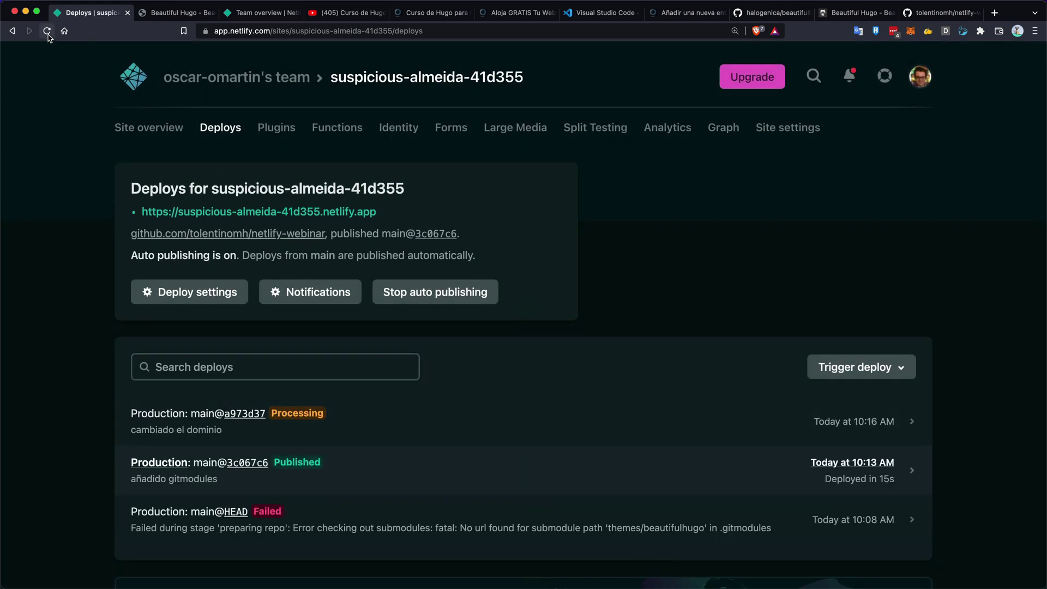
pyautogui.click(48, 32)
# Examine the deploy log of the production deploy "cambiado el dominio", and return to the refreshed deploys list.
pyautogui.click(380, 417)
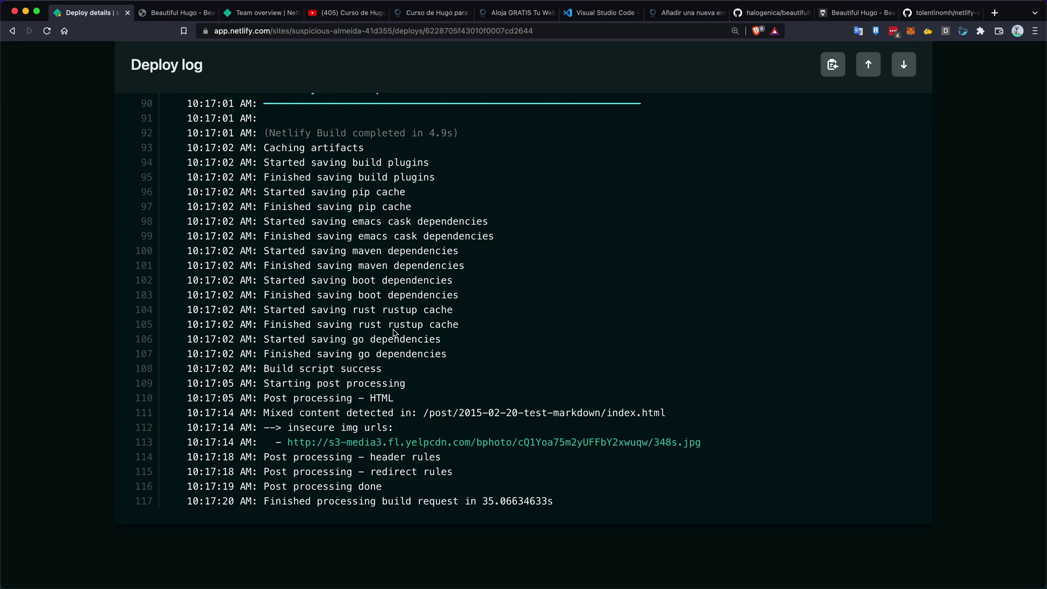
pyautogui.scroll(10, 228, 143)
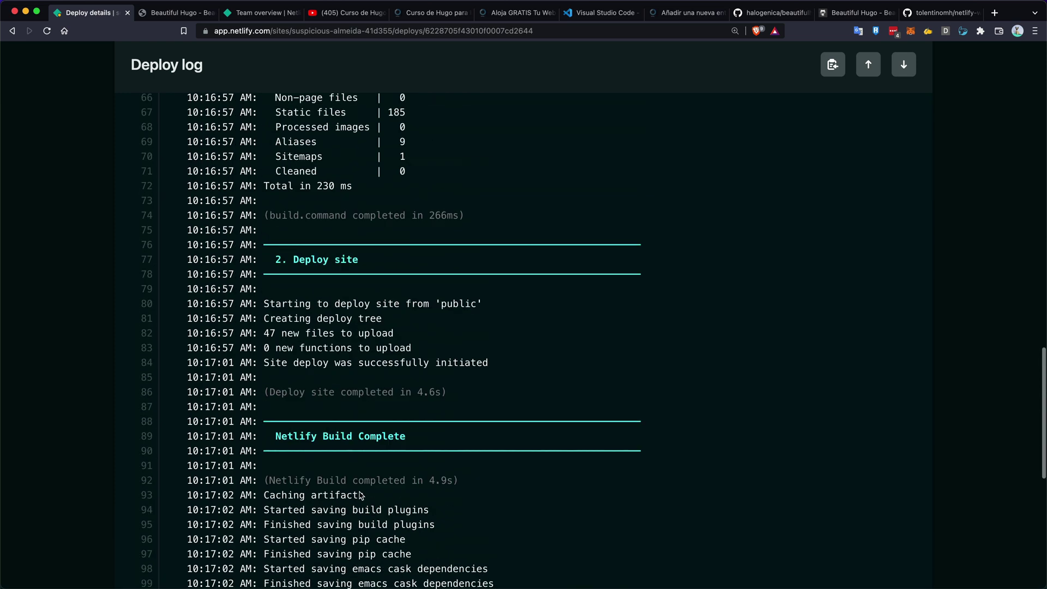
pyautogui.scroll(1, 228, 142)
pyautogui.press('super+Left')
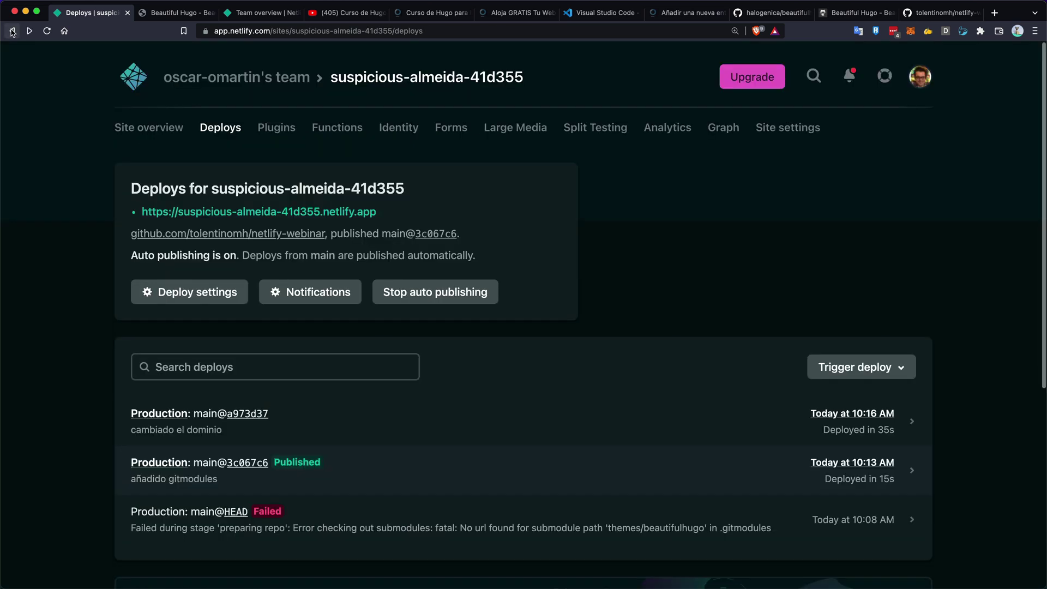
pyautogui.click(46, 31)
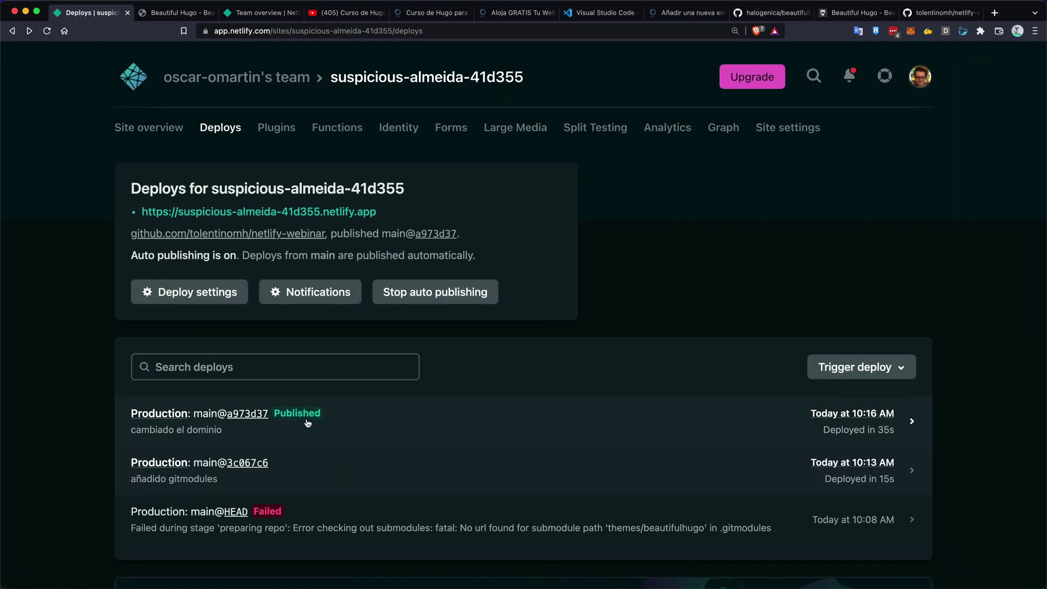
# Reload the published site suspicious-almeida-41d355.netlify.app and look over the styling of its front page.
pyautogui.click(174, 13)
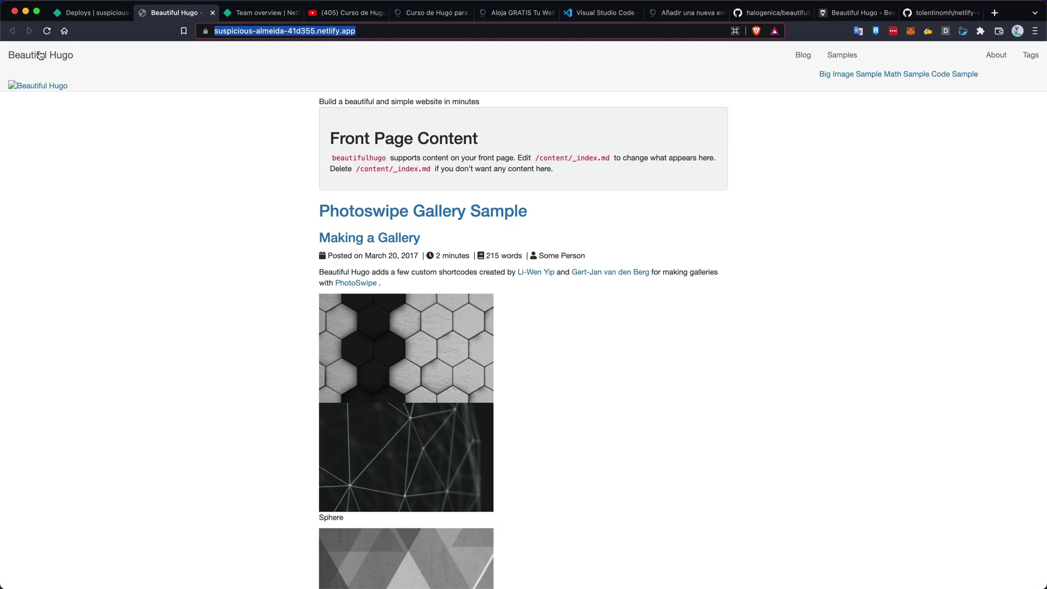
pyautogui.click(47, 32)
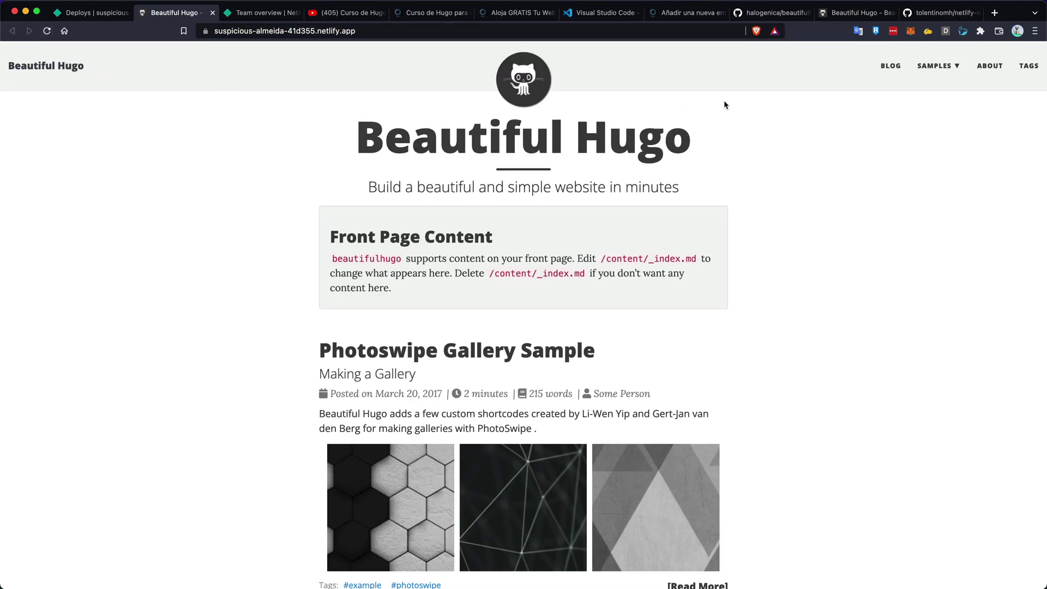
pyautogui.scroll(-3, 723, 100)
pyautogui.click(90, 13)
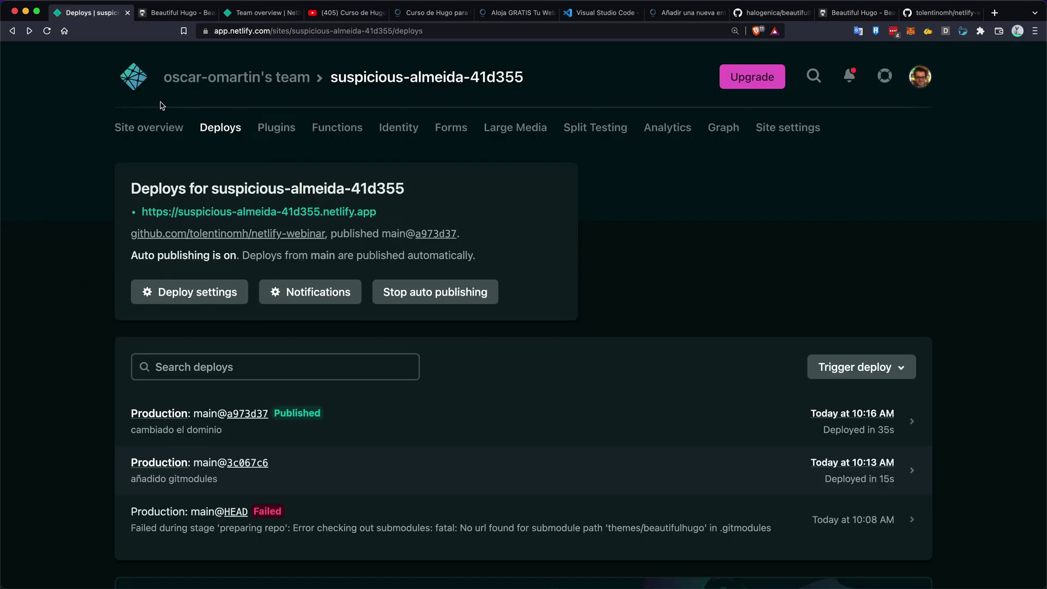
pyautogui.click(148, 136)
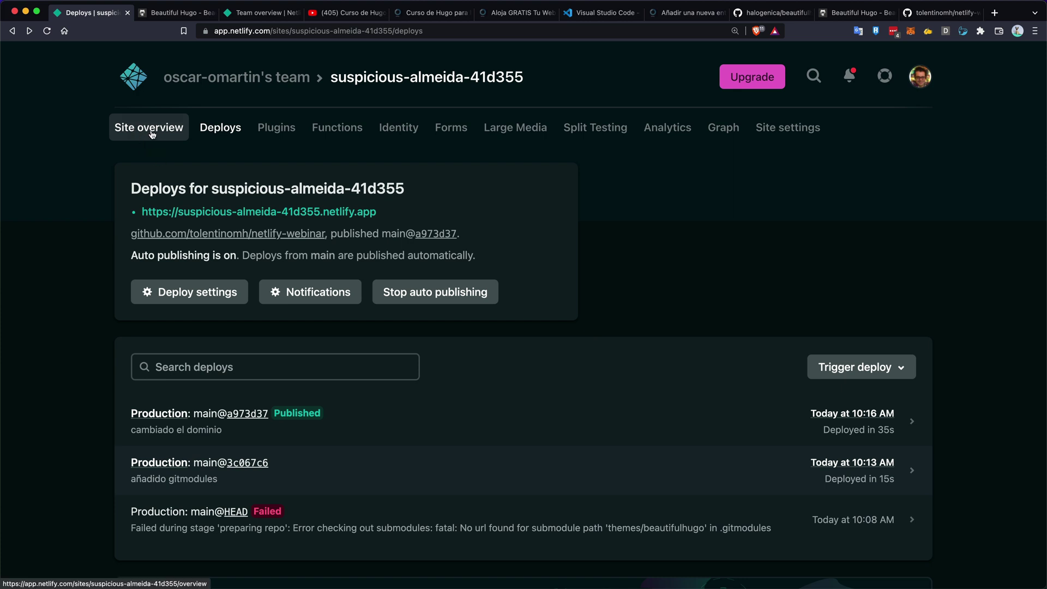
pyautogui.scroll(-1, 317, 300)
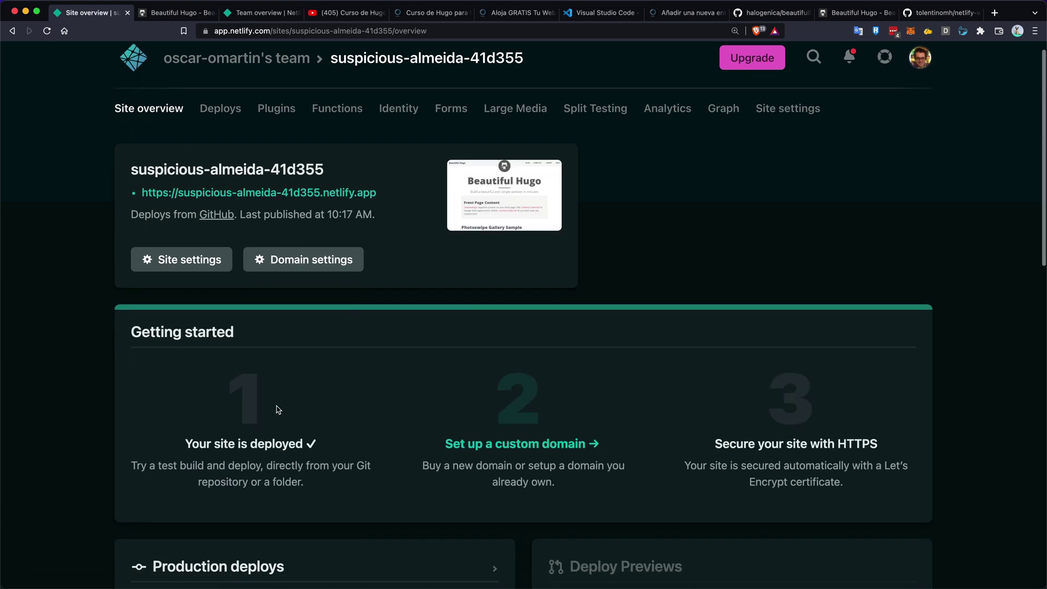
pyautogui.click(514, 448)
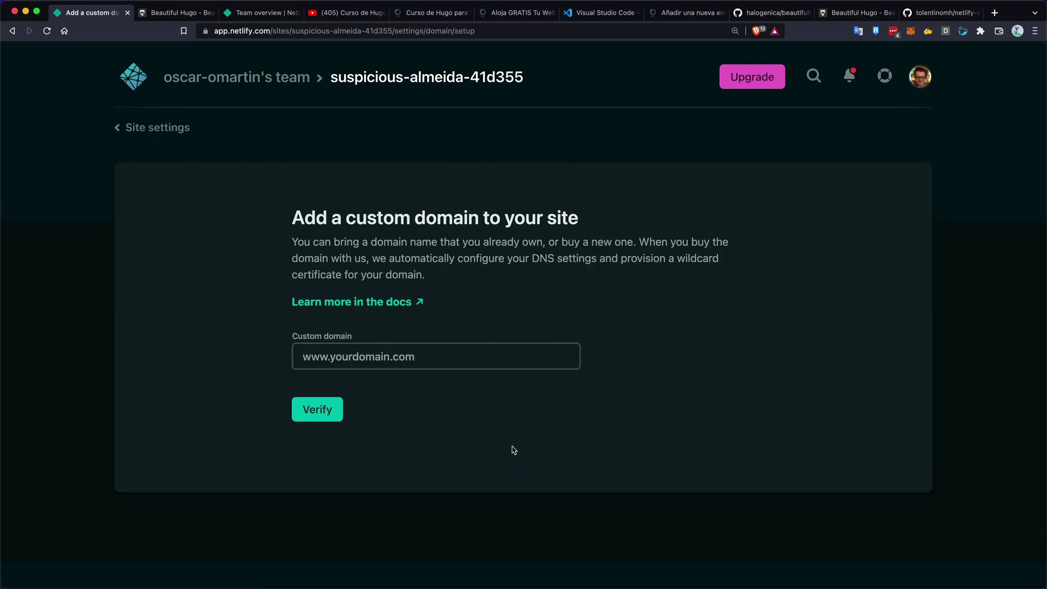
pyautogui.click(453, 365)
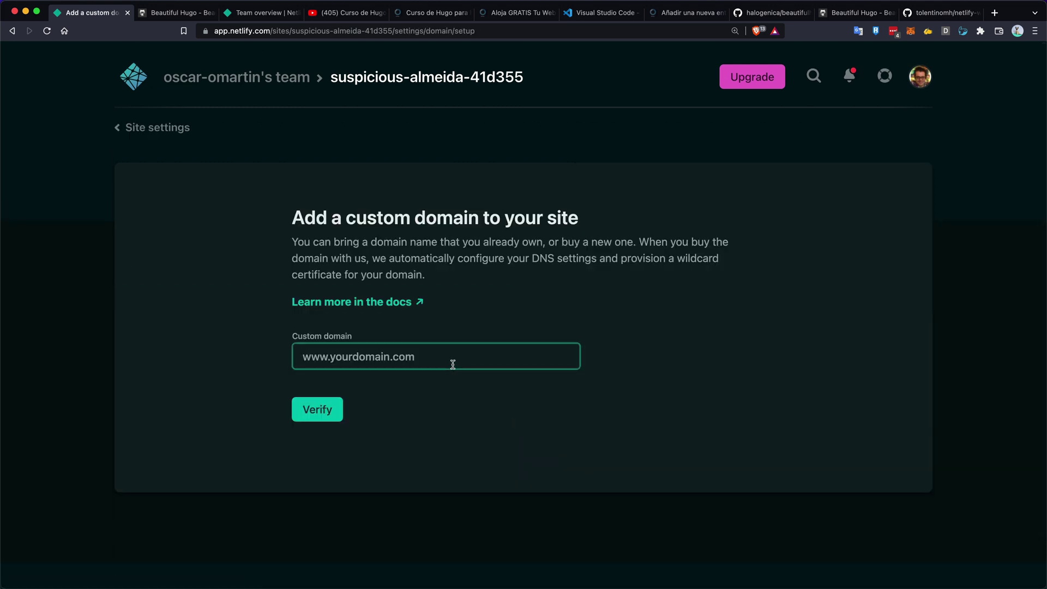
pyautogui.write('www.comohacer')
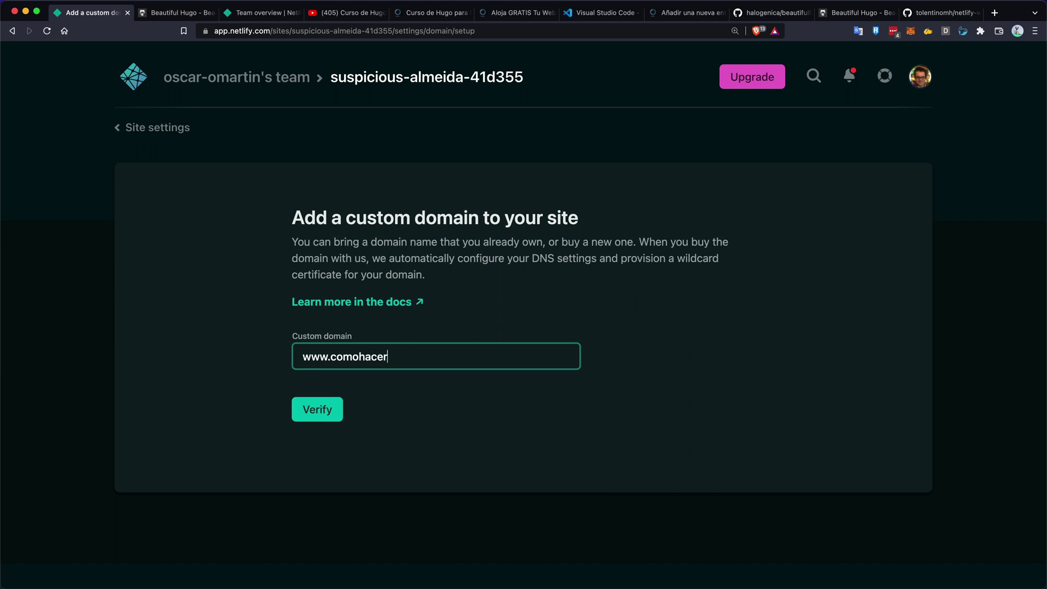
pyautogui.write('unapagina.es')
pyautogui.click(321, 417)
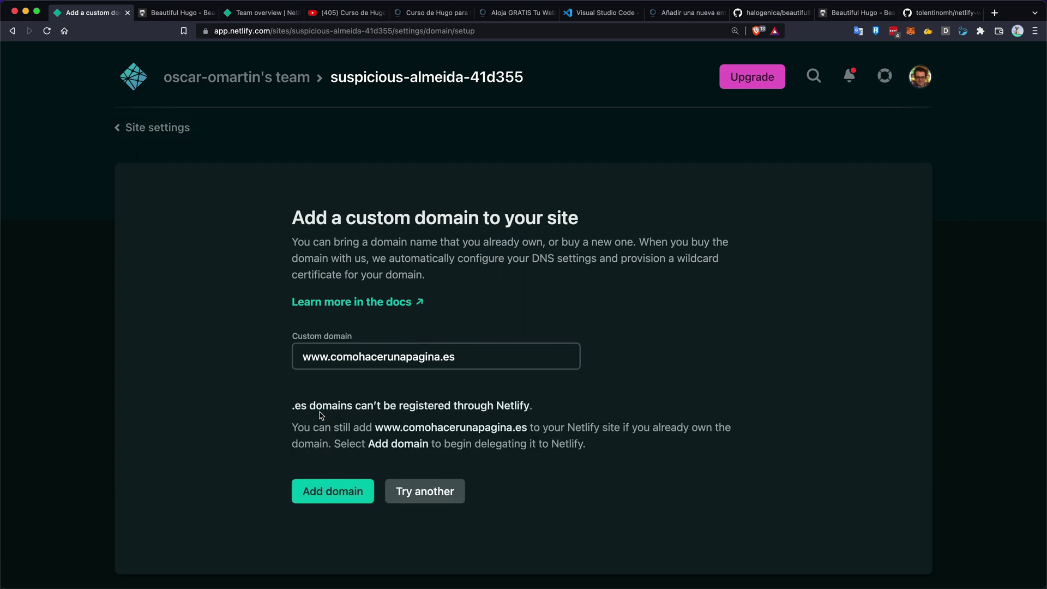
pyautogui.click(348, 492)
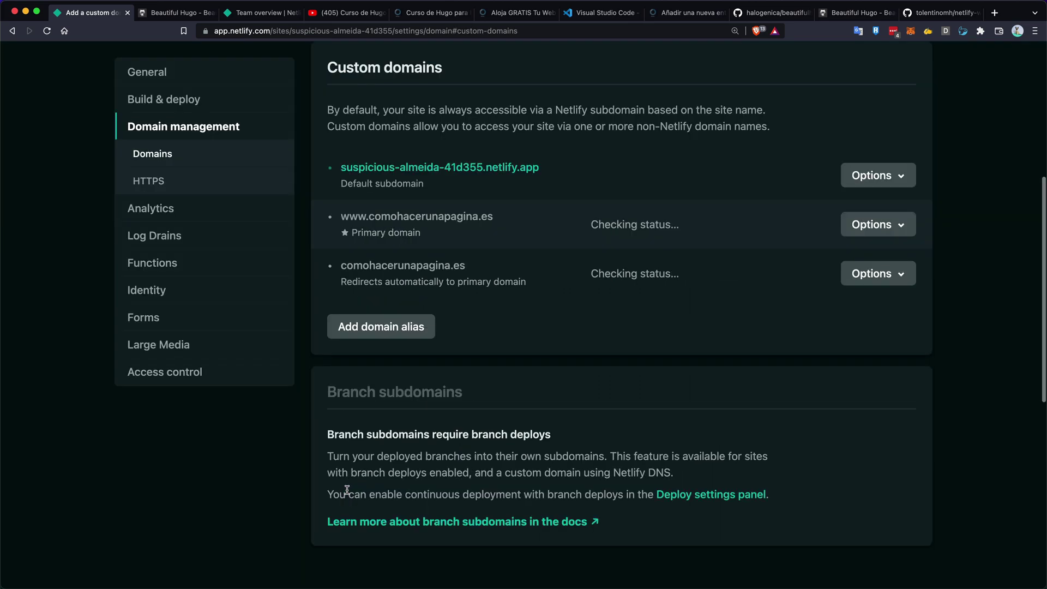
pyautogui.scroll(-8, 349, 494)
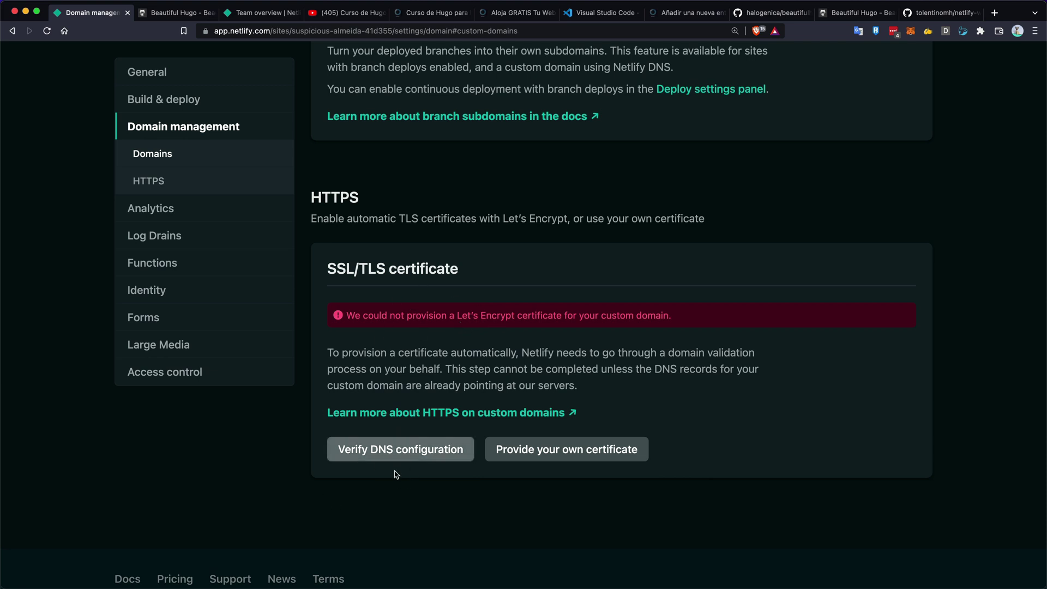
pyautogui.scroll(4, 414, 463)
pyautogui.scroll(5, 416, 464)
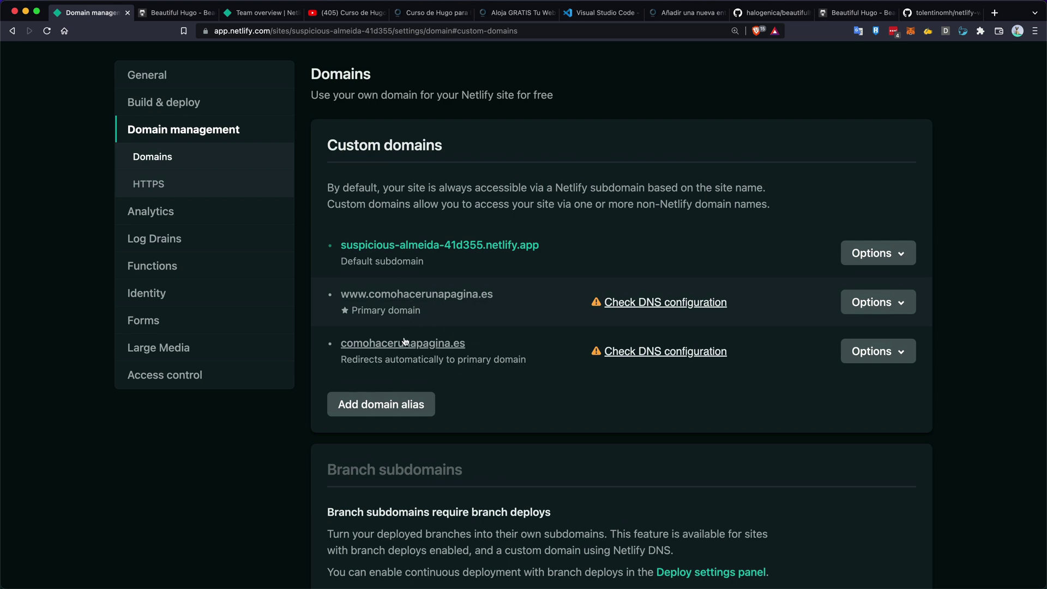
pyautogui.click(644, 303)
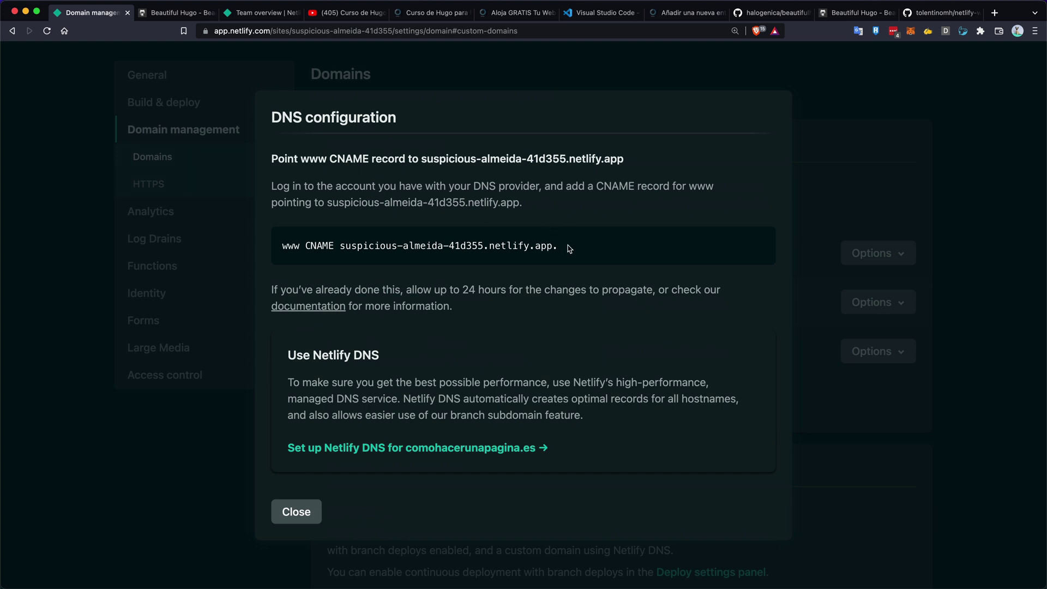
pyautogui.moveTo(569, 246); pyautogui.dragTo(281, 247)
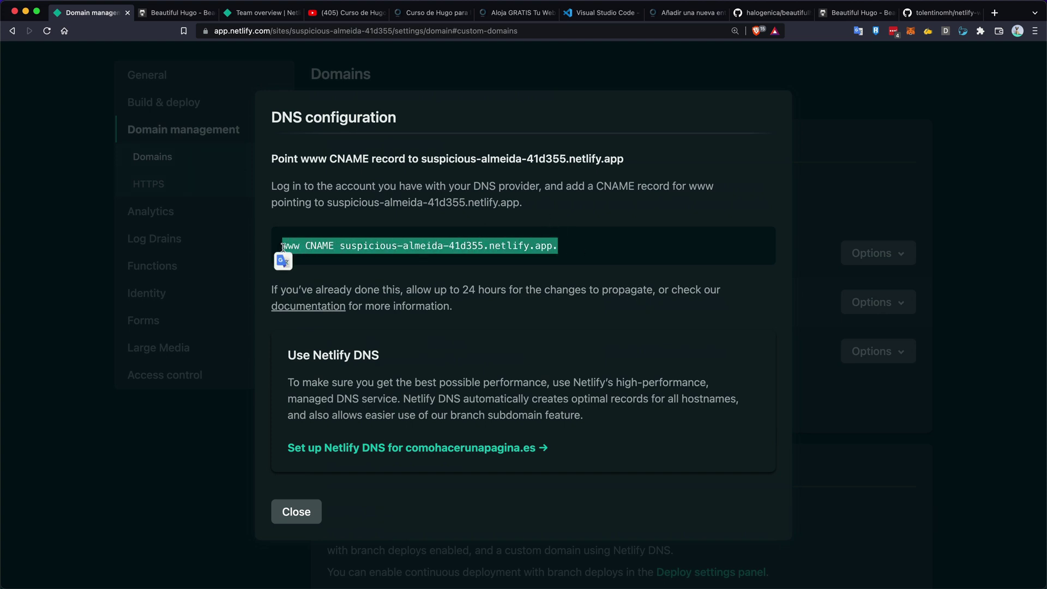
pyautogui.click(411, 245)
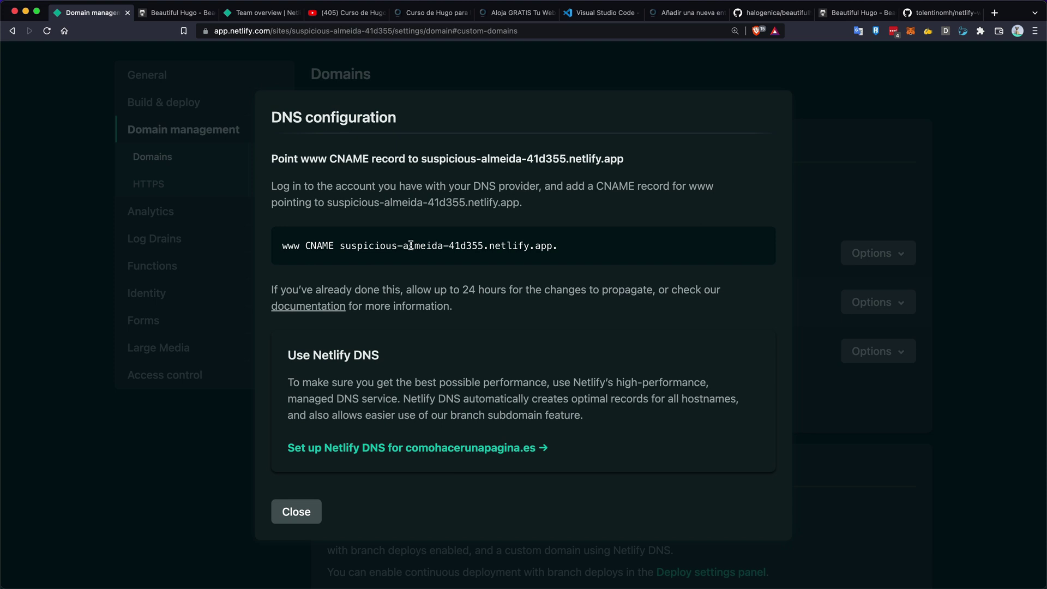
# From the CNAME instructions, start the Netlify DNS setup for comohacerunapagina.es, verifying the domain and adding it to Netlify.
pyautogui.moveTo(281, 247); pyautogui.dragTo(557, 245)
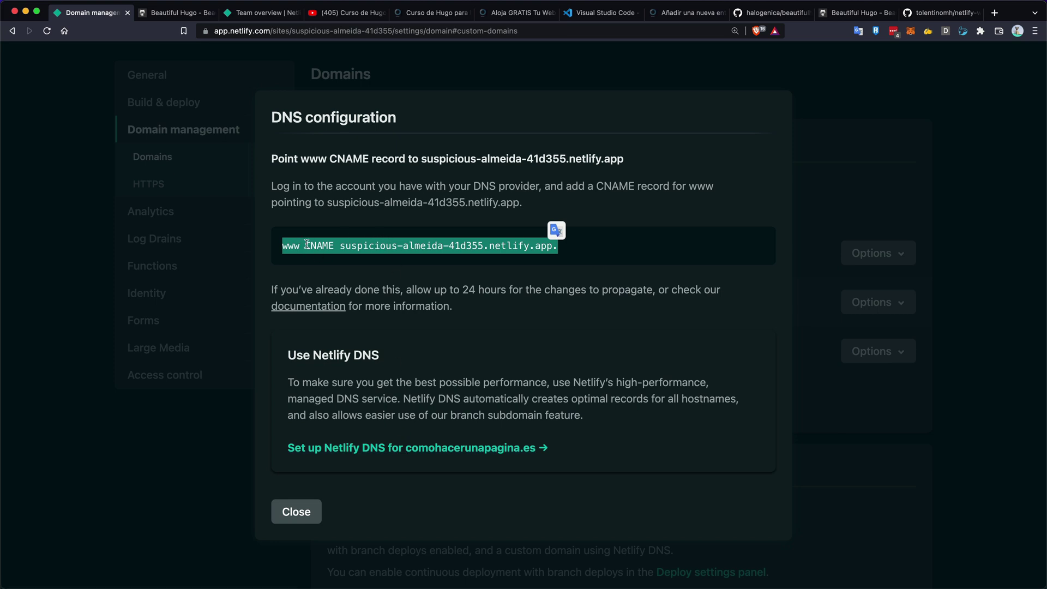
pyautogui.click(378, 448)
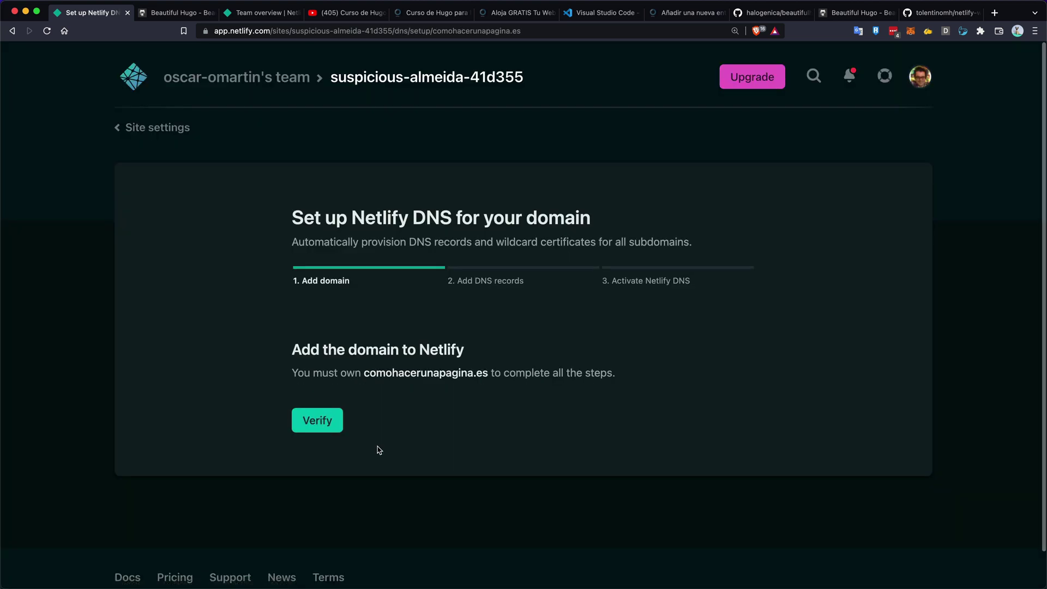
pyautogui.click(327, 426)
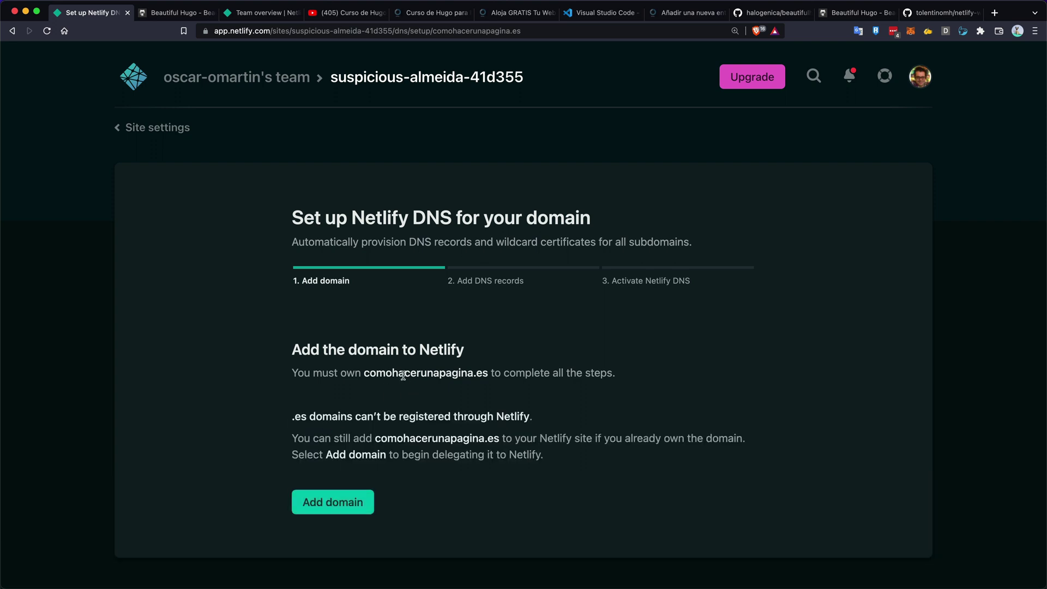
pyautogui.scroll(-2, 355, 436)
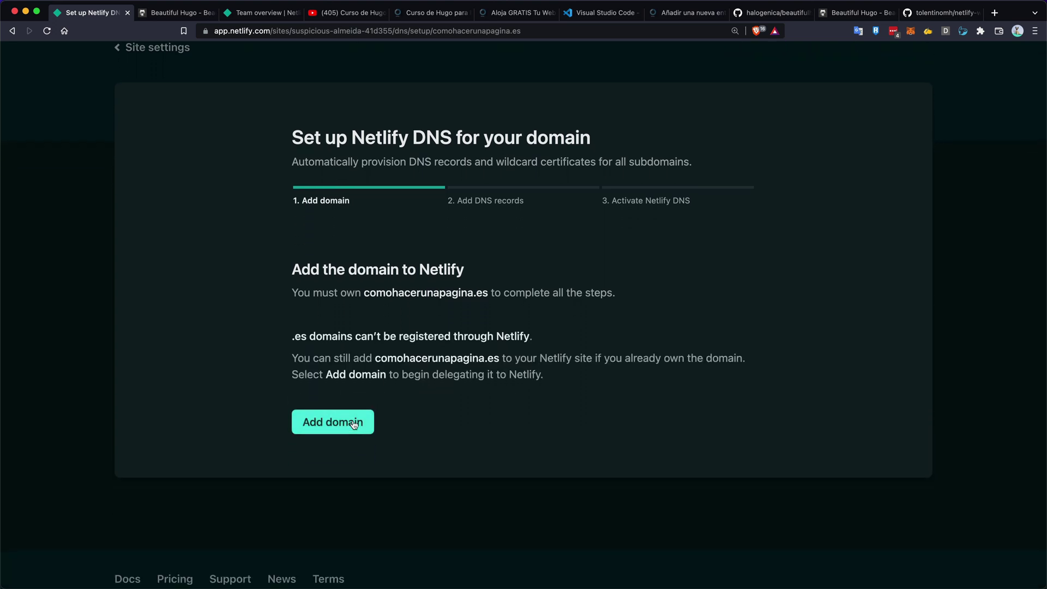
pyautogui.scroll(2, 349, 458)
pyautogui.click(336, 504)
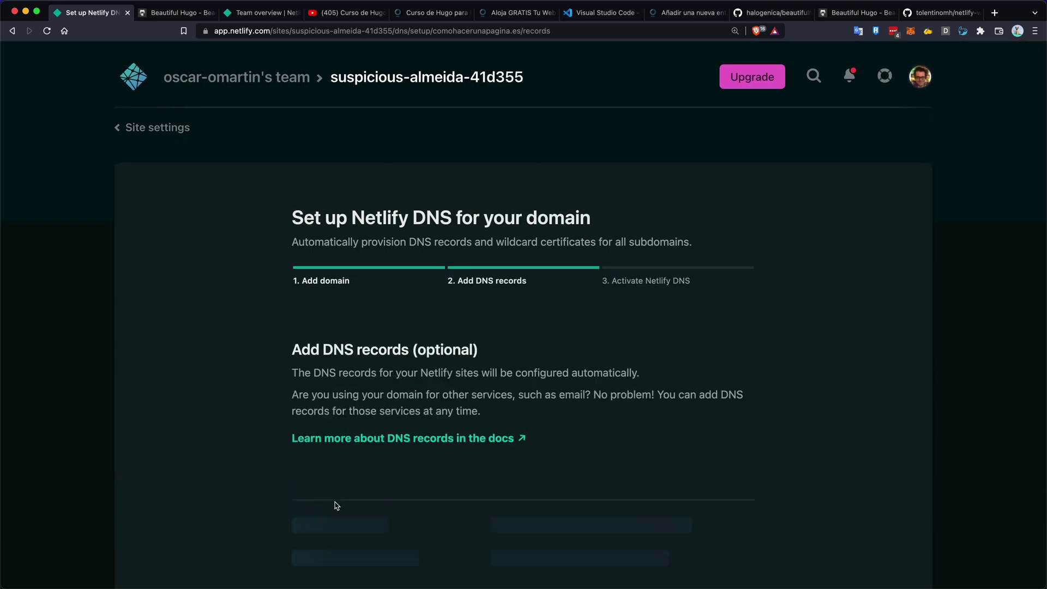
# Continue past the optional DNS records without adding any, and examine the nsone.net name servers listed for the domain provider.
pyautogui.scroll(-5, 472, 371)
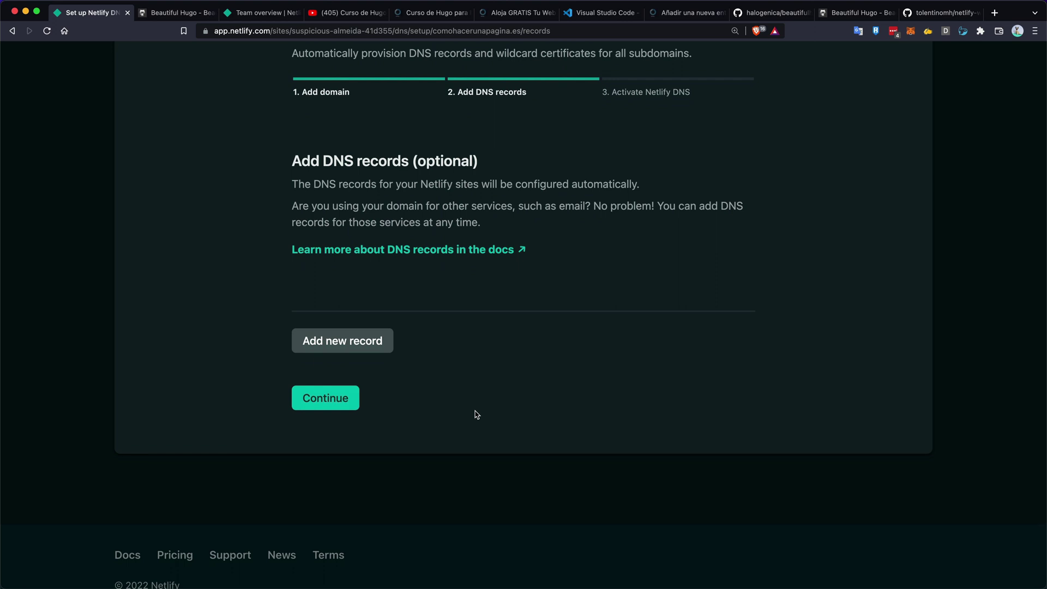
pyautogui.scroll(1, 477, 414)
pyautogui.click(338, 443)
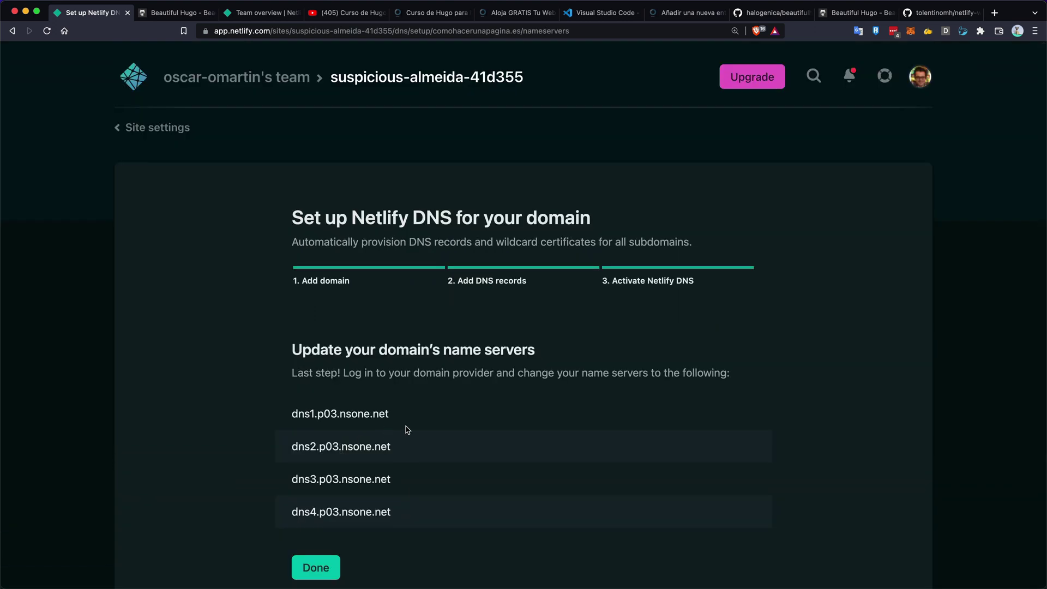
pyautogui.scroll(-1, 405, 428)
pyautogui.moveTo(292, 392); pyautogui.dragTo(402, 491)
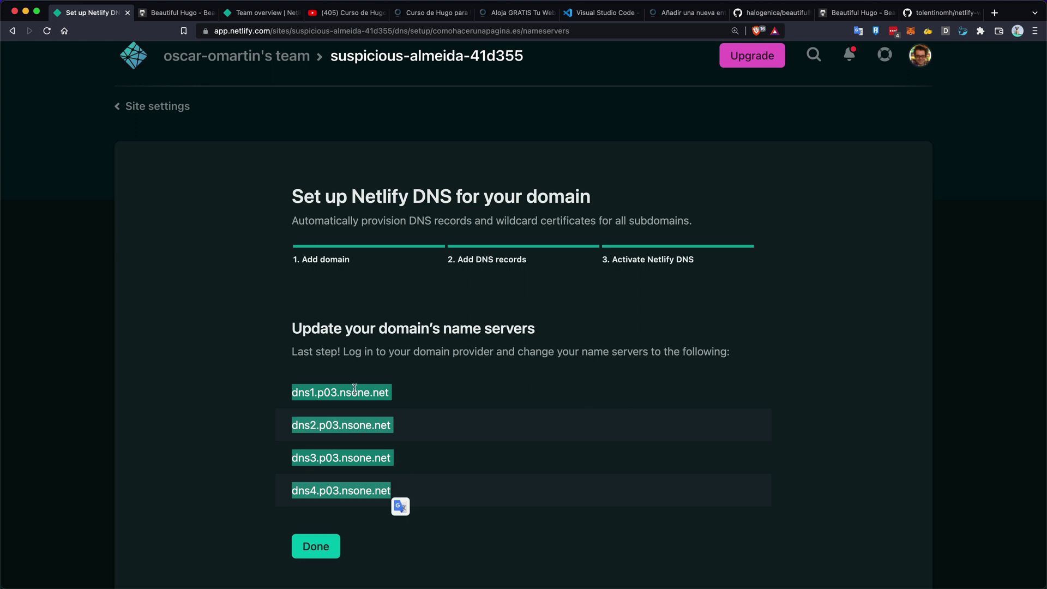
pyautogui.moveTo(292, 391); pyautogui.dragTo(417, 504)
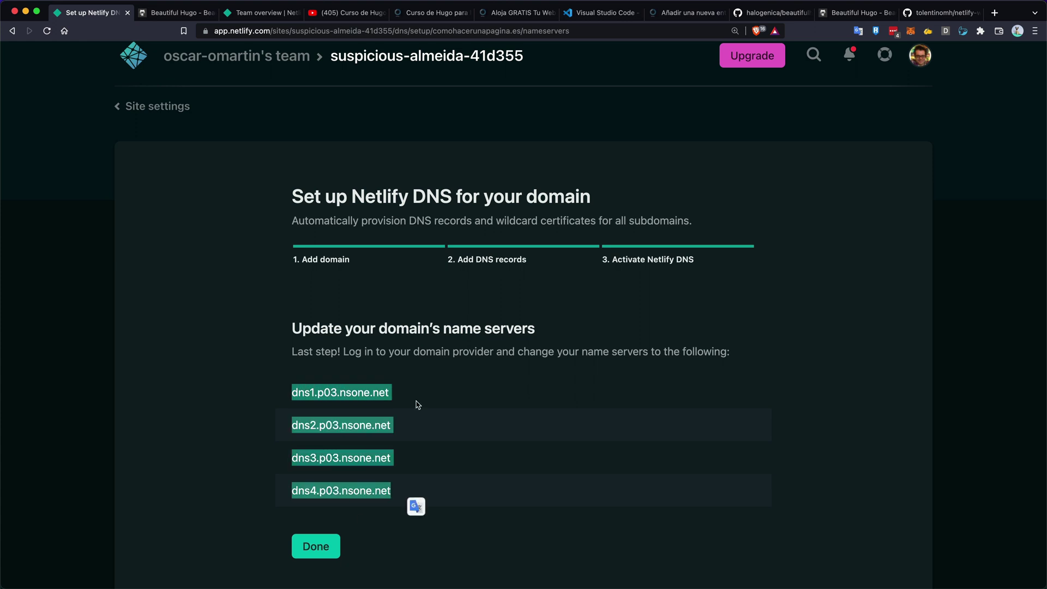
# Return from the Netlify DNS setup to the site's domain settings, and review the custom domains and SSL/TLS certificate sections.
pyautogui.click(123, 107)
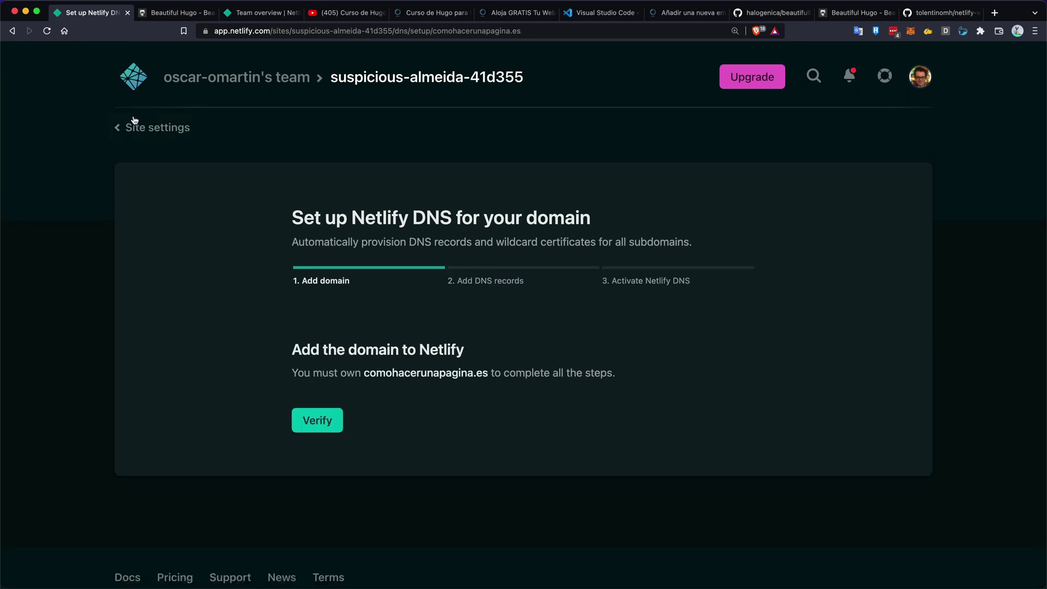
pyautogui.click(129, 127)
pyautogui.scroll(6, 484, 212)
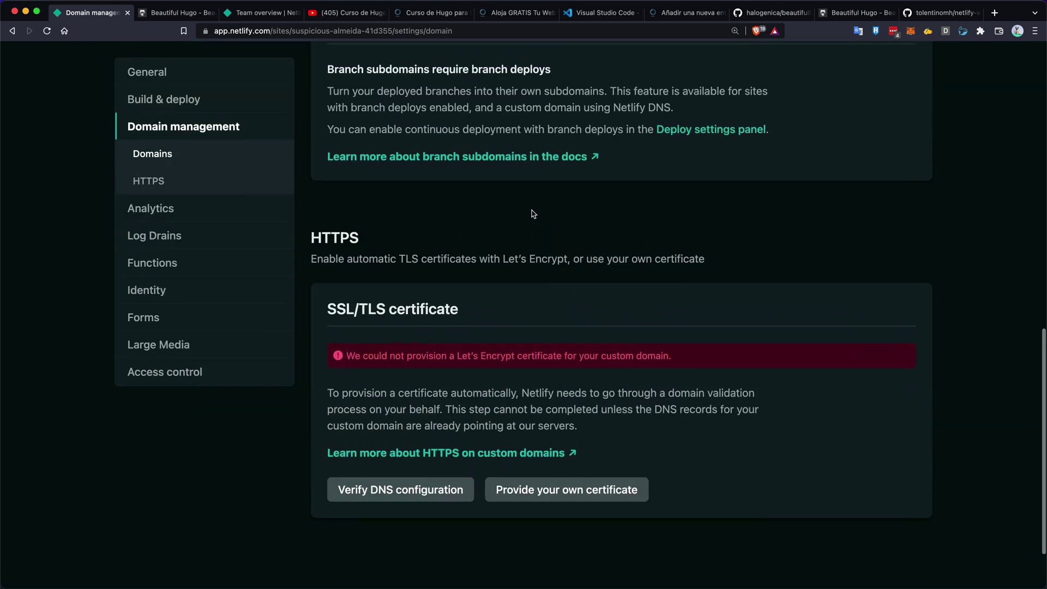
pyautogui.scroll(5, 534, 213)
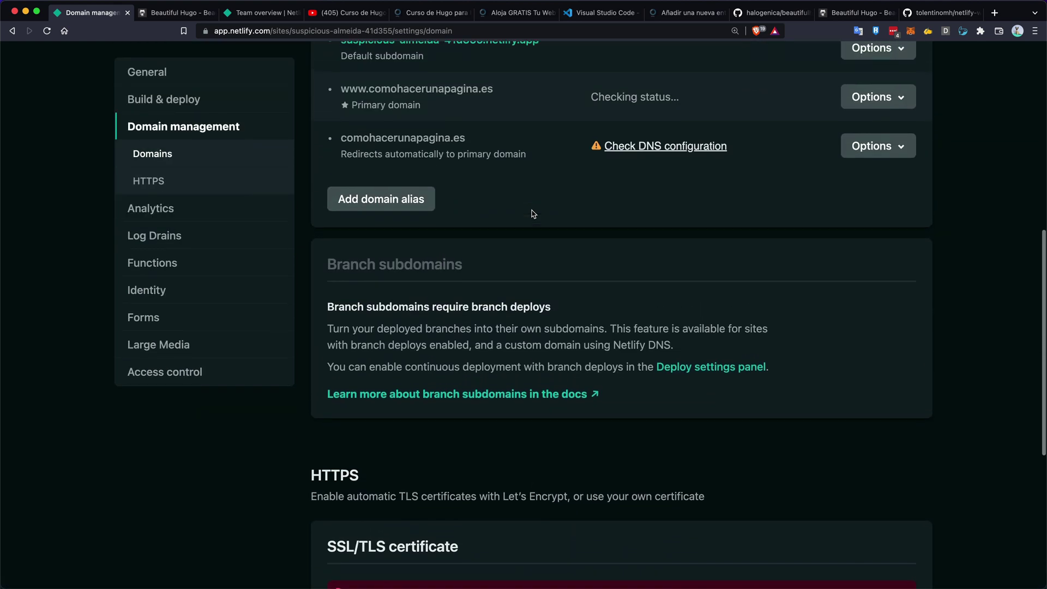
pyautogui.scroll(-5, 534, 214)
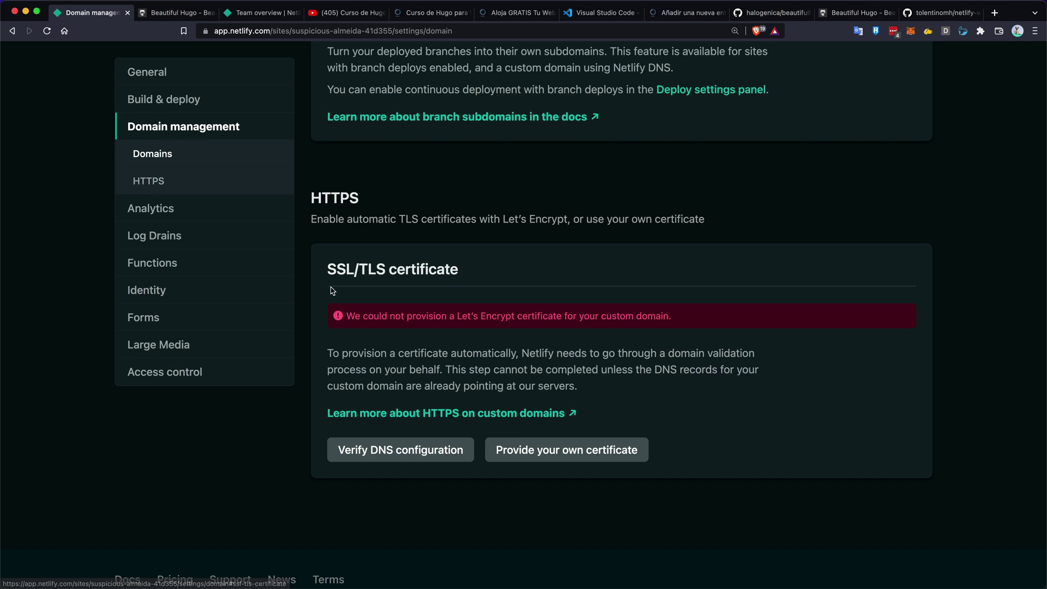
pyautogui.scroll(8, 344, 303)
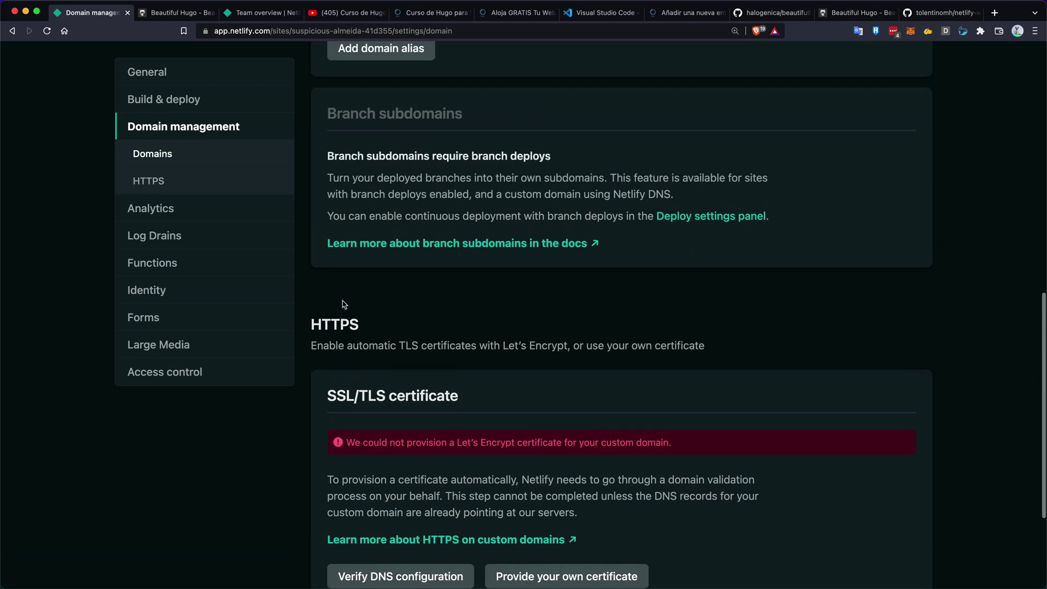
pyautogui.scroll(4, 344, 304)
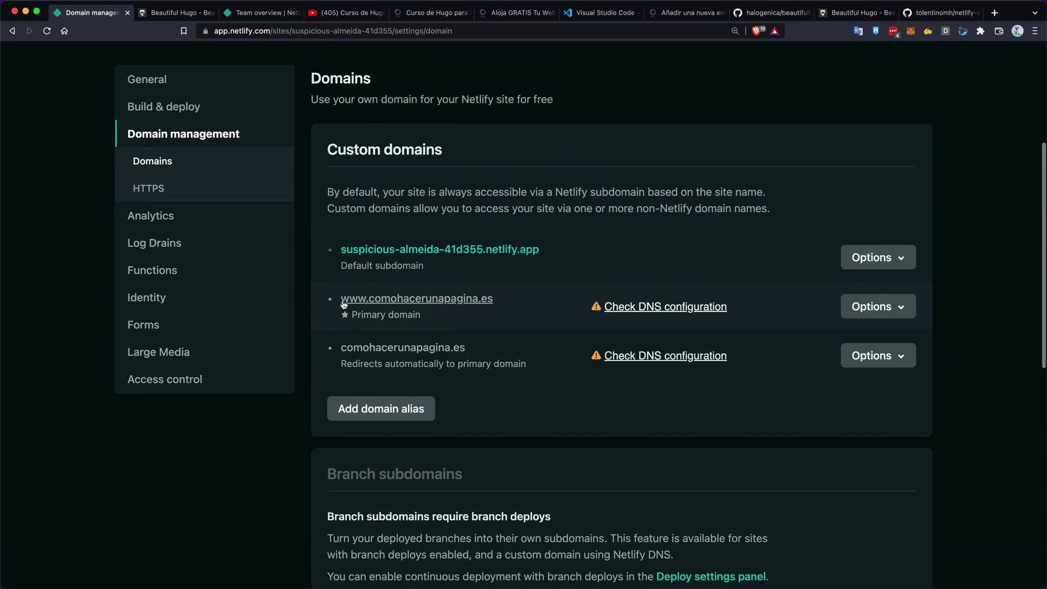
pyautogui.scroll(2, 344, 303)
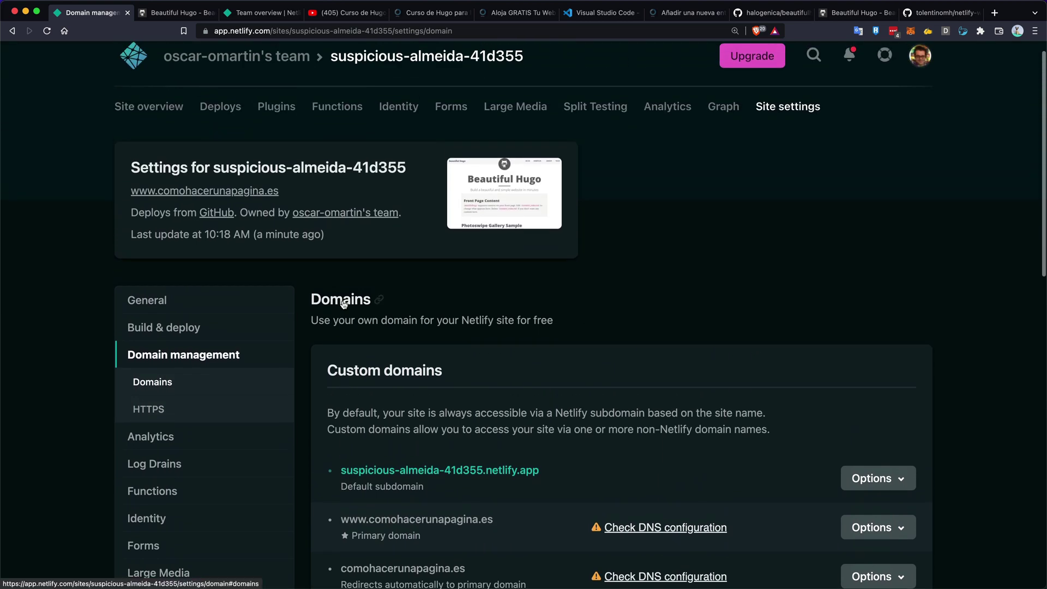